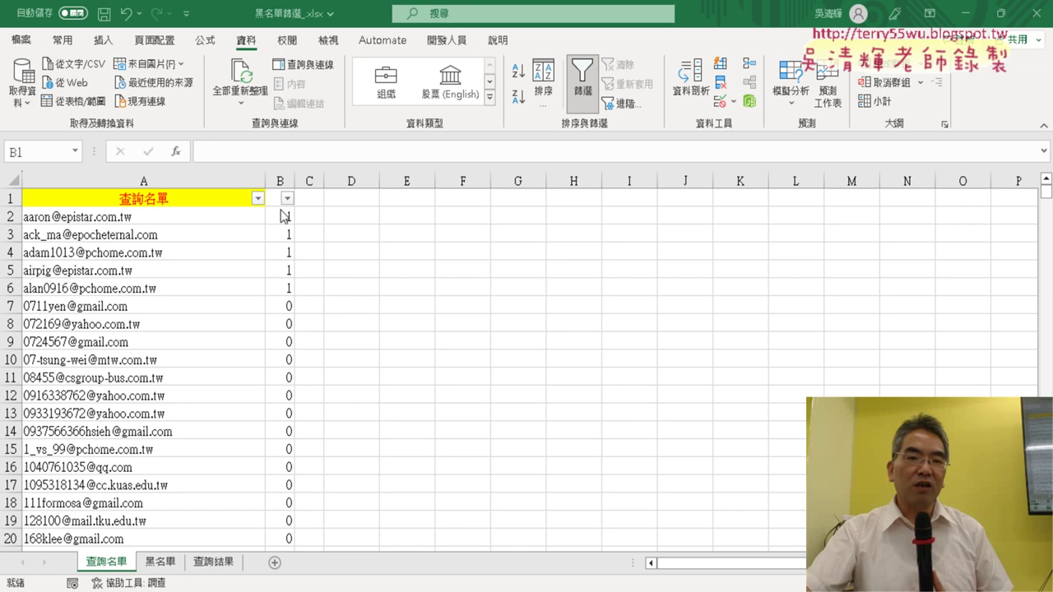
Inspect the =COUNTIF(黑名單!A:A,A2) formula in B2, leaving it unchanged
left_click(281, 217)
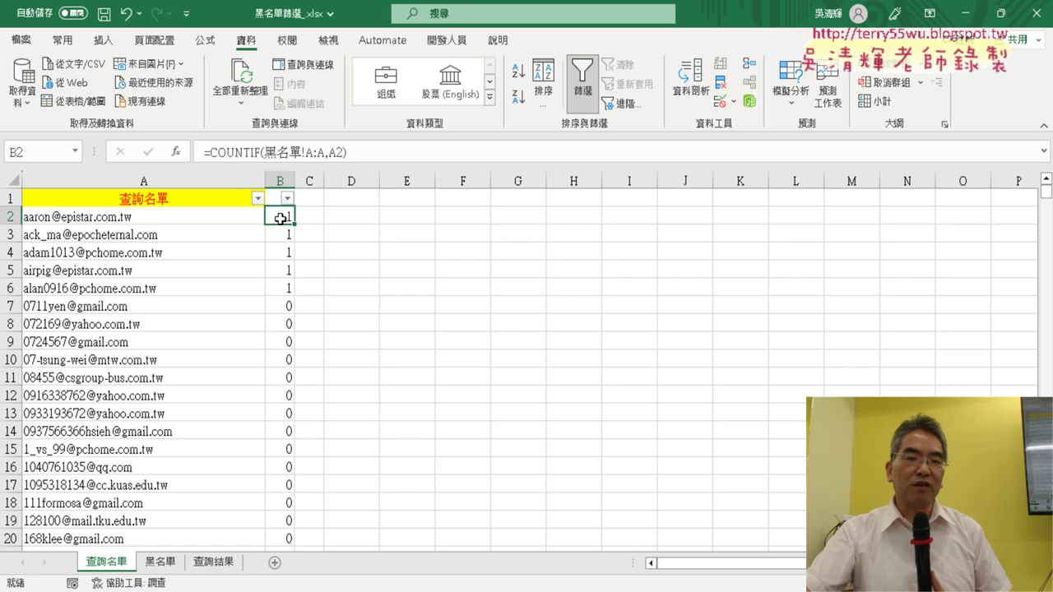
left_click(238, 153)
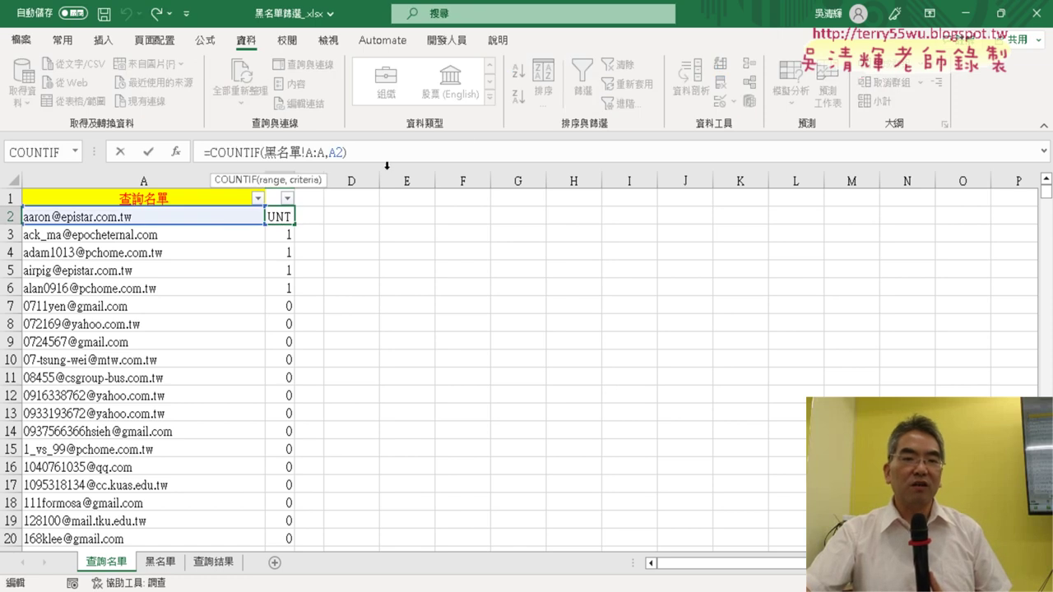
left_click(151, 153)
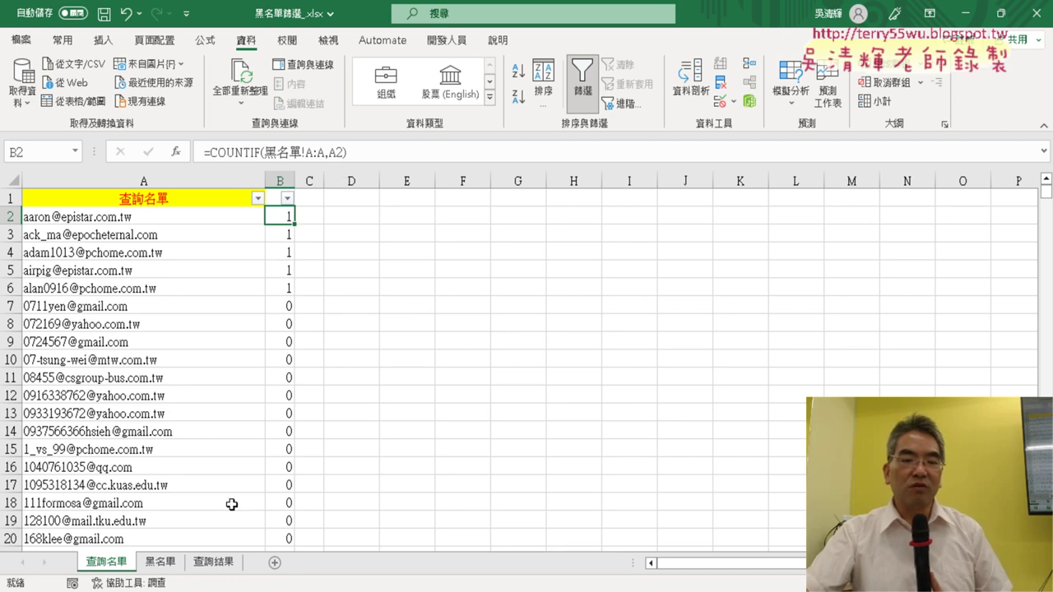
Show the 黑名單 sheet listing the blacklisted e-mail addresses
left_click(162, 563)
scroll(230, 200, "up", 1)
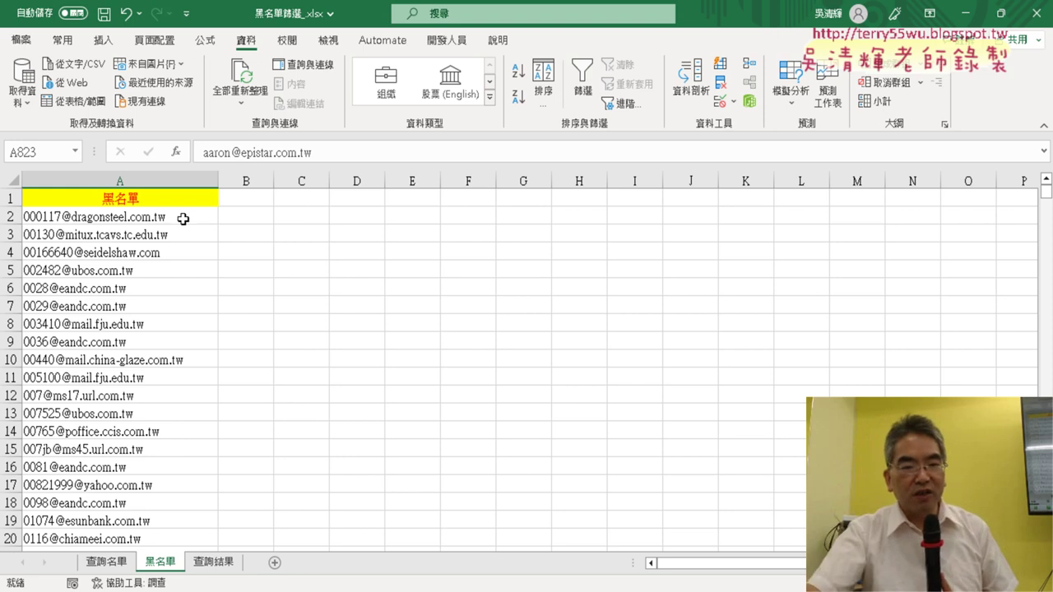
left_click(107, 562)
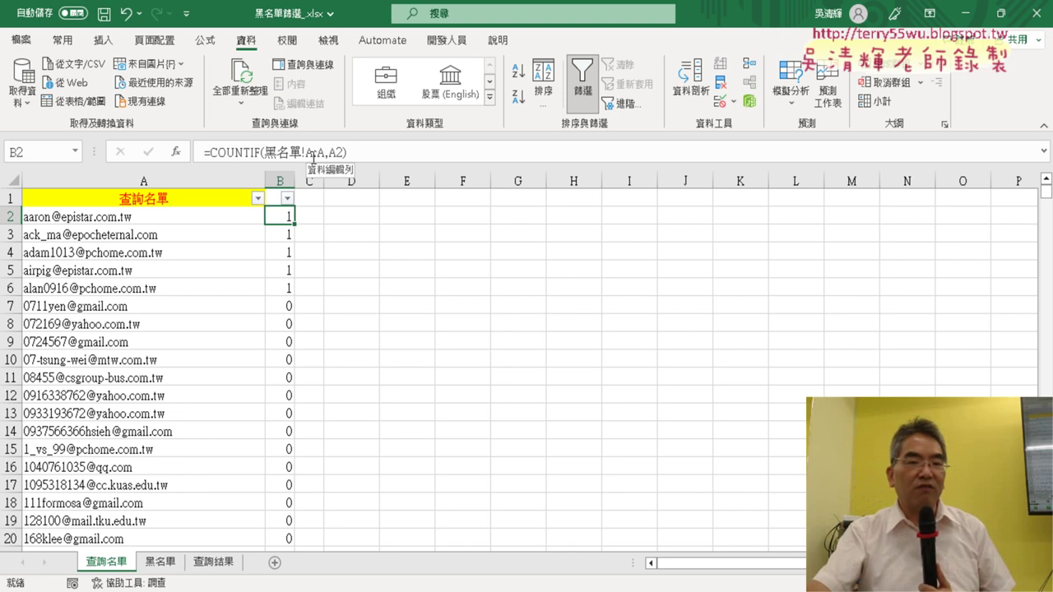
left_click(161, 563)
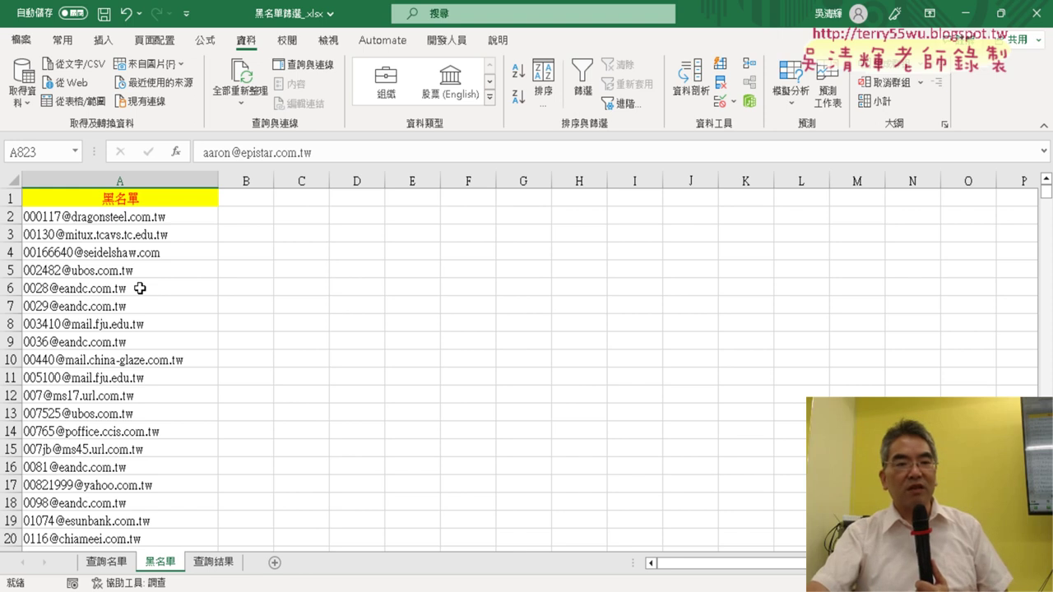
Name the blacklist e-mails A2:A22223 as 黑名單 using the Name Box
left_click(156, 201)
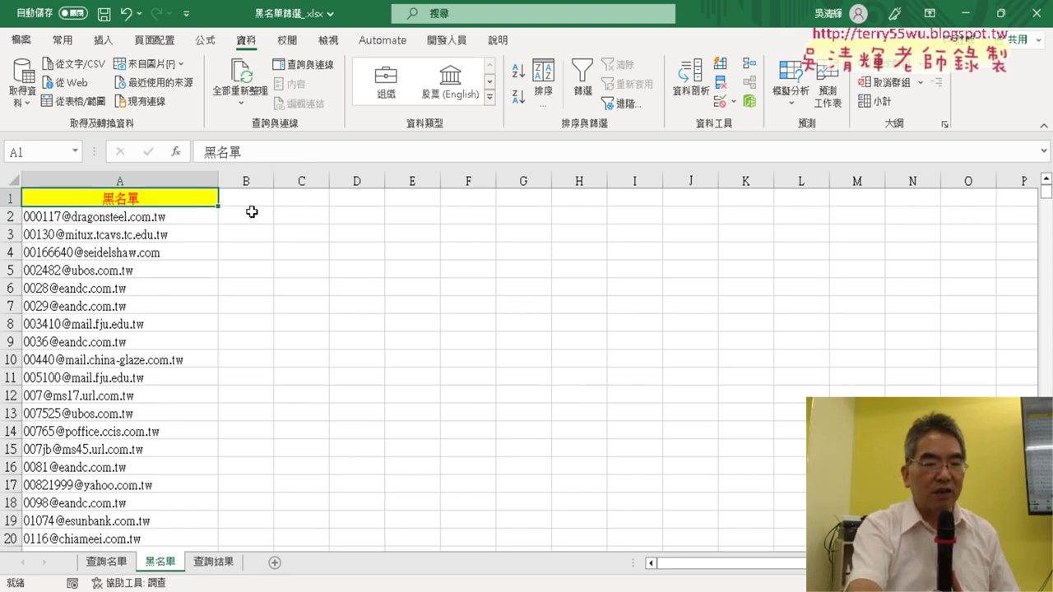
key("ctrl+c")
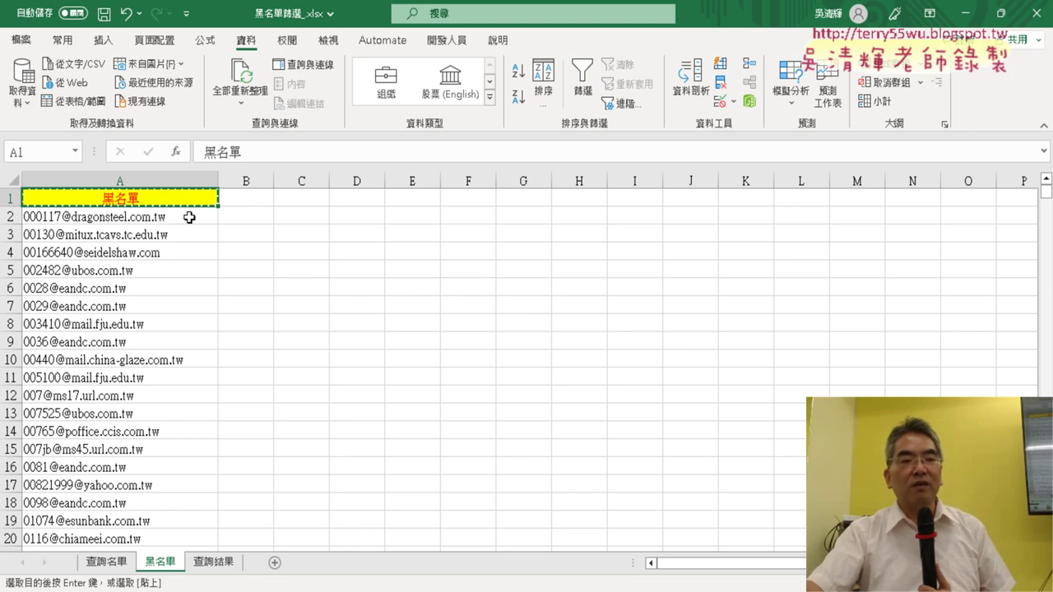
left_click(194, 216)
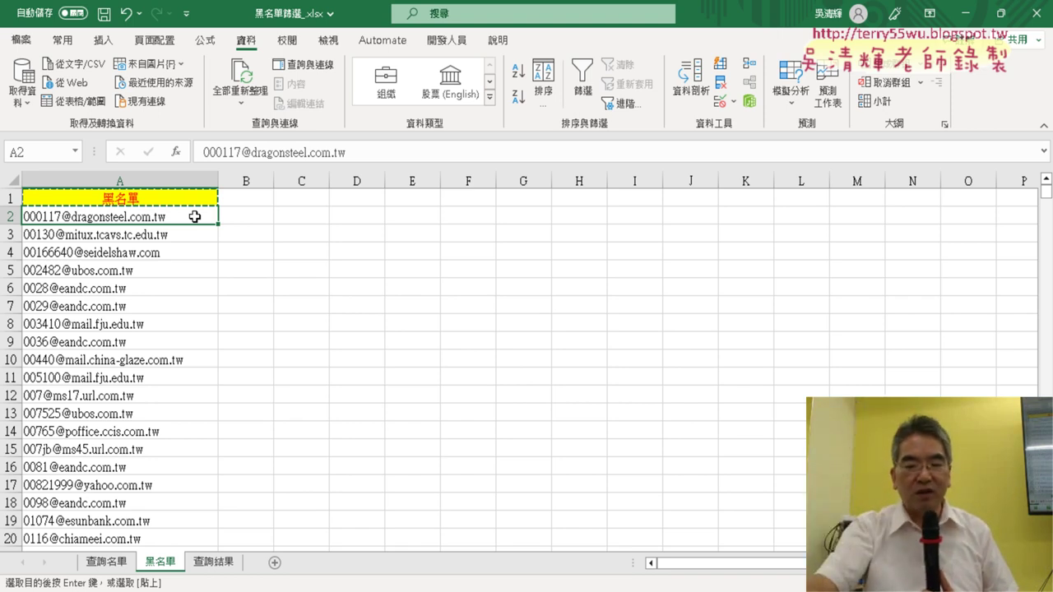
key("ctrl+shift+Down")
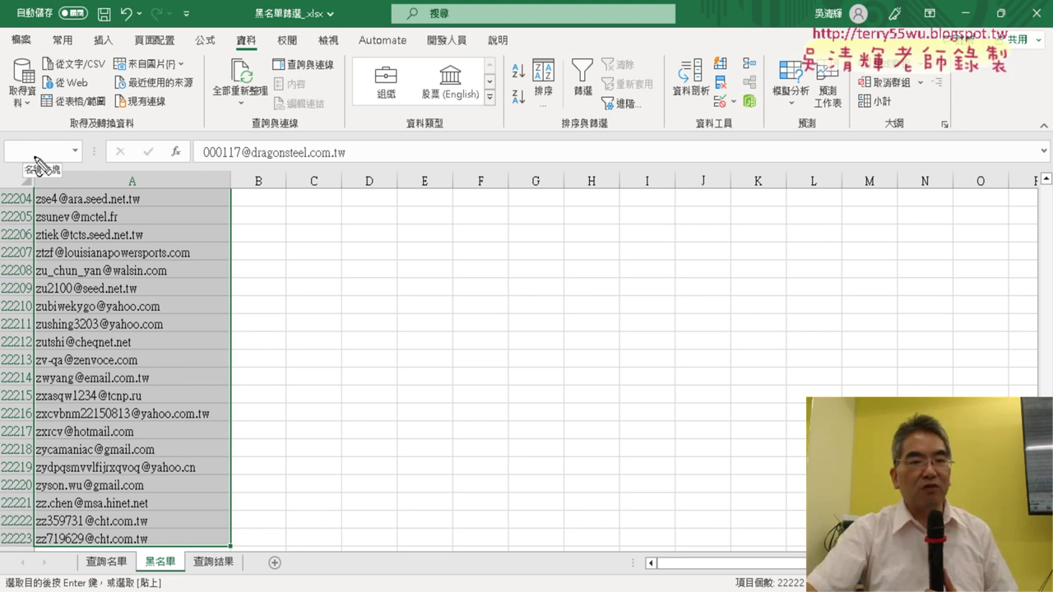
mouse_move(82, 187)
left_mouse_down()
mouse_move(63, 197)
mouse_move(81, 184)
left_mouse_up()
left_click_drag(298, 261, 82, 157)
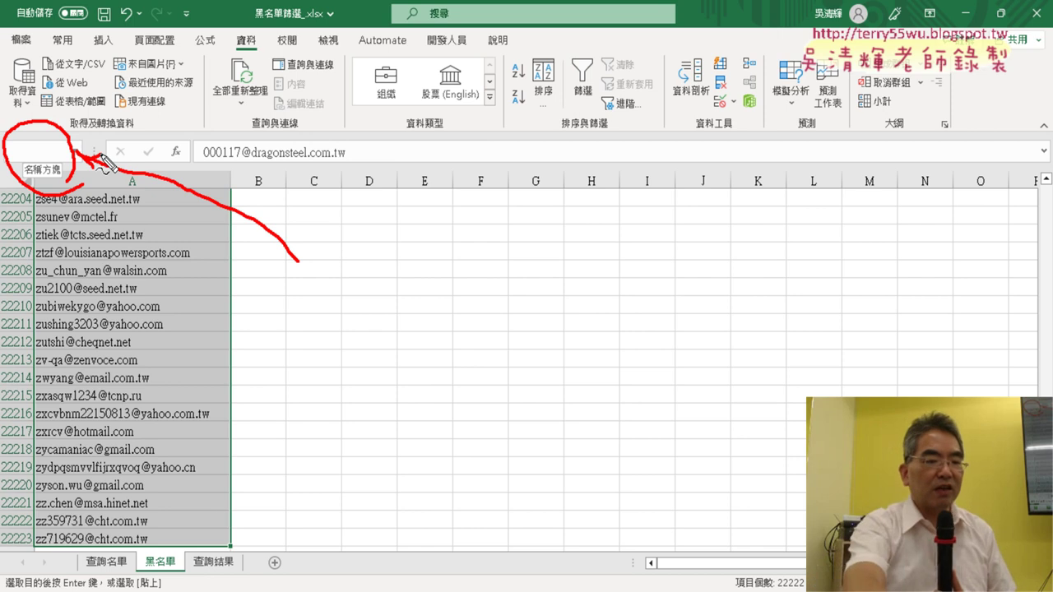
key("Escape")
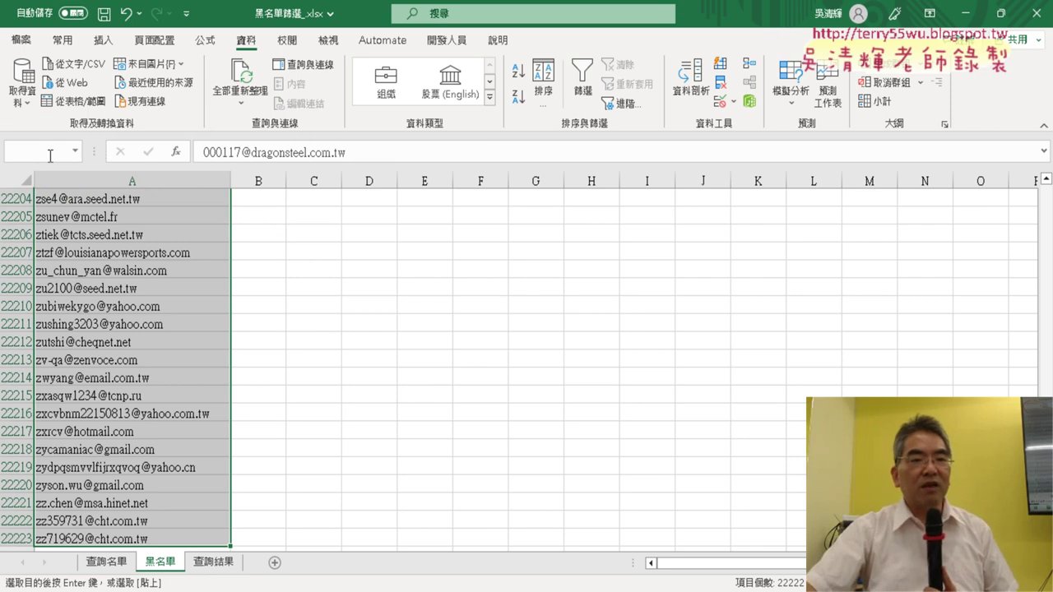
type("黑名單")
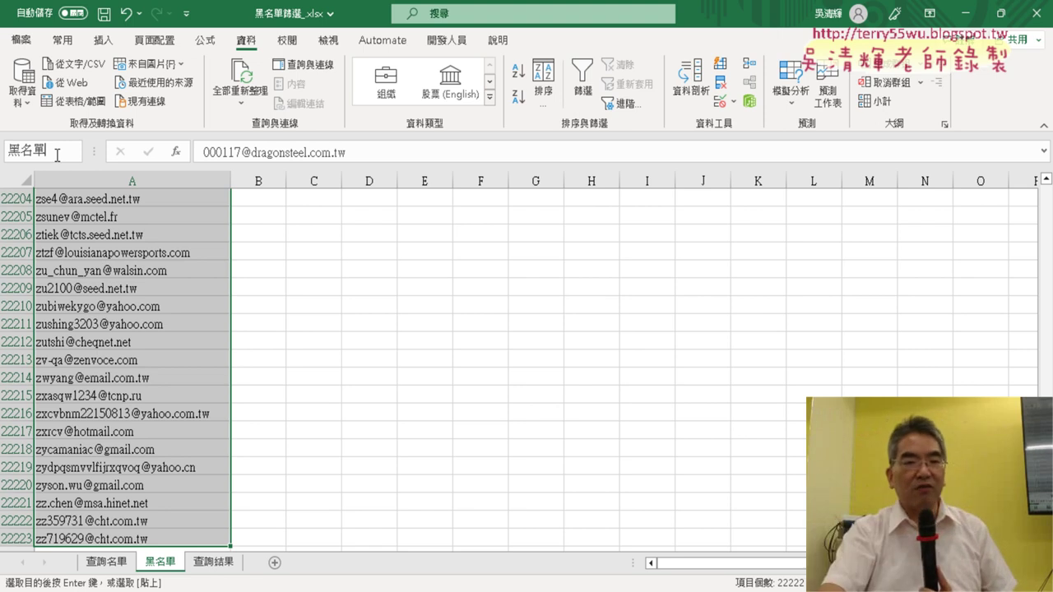
key("Return")
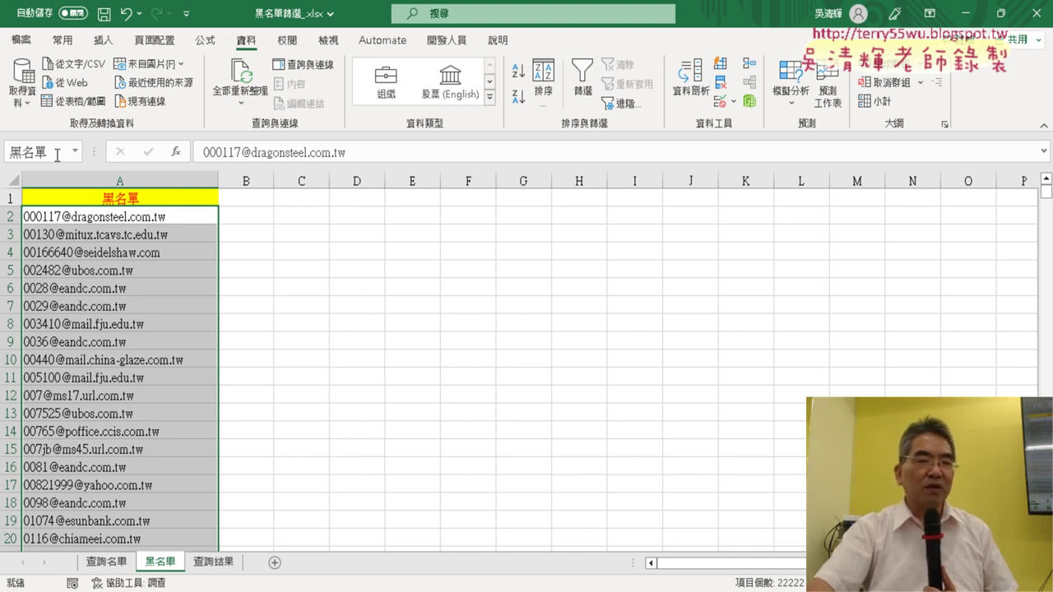
left_click(40, 154)
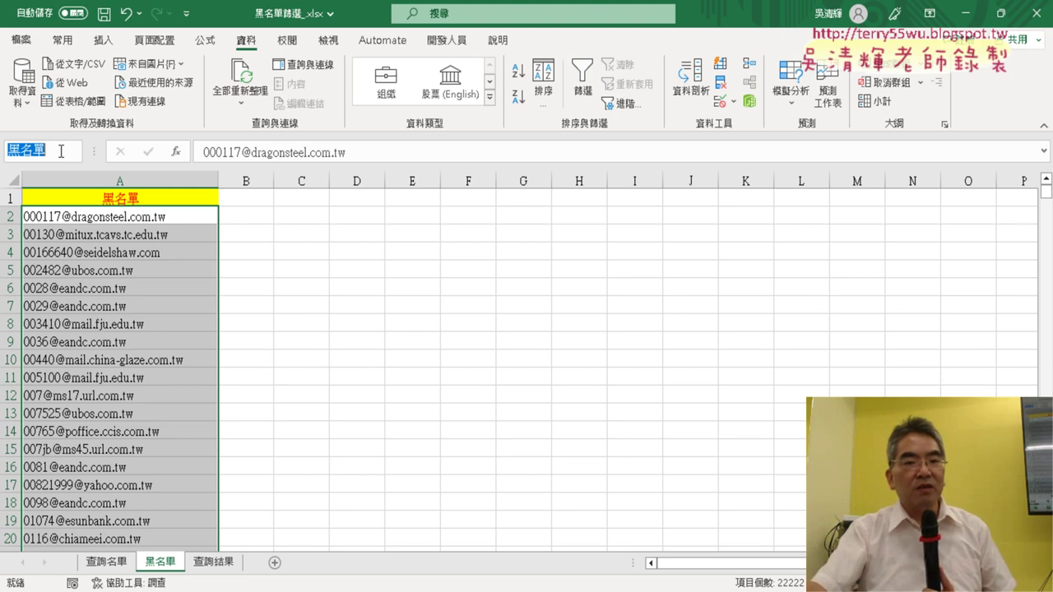
left_click(205, 41)
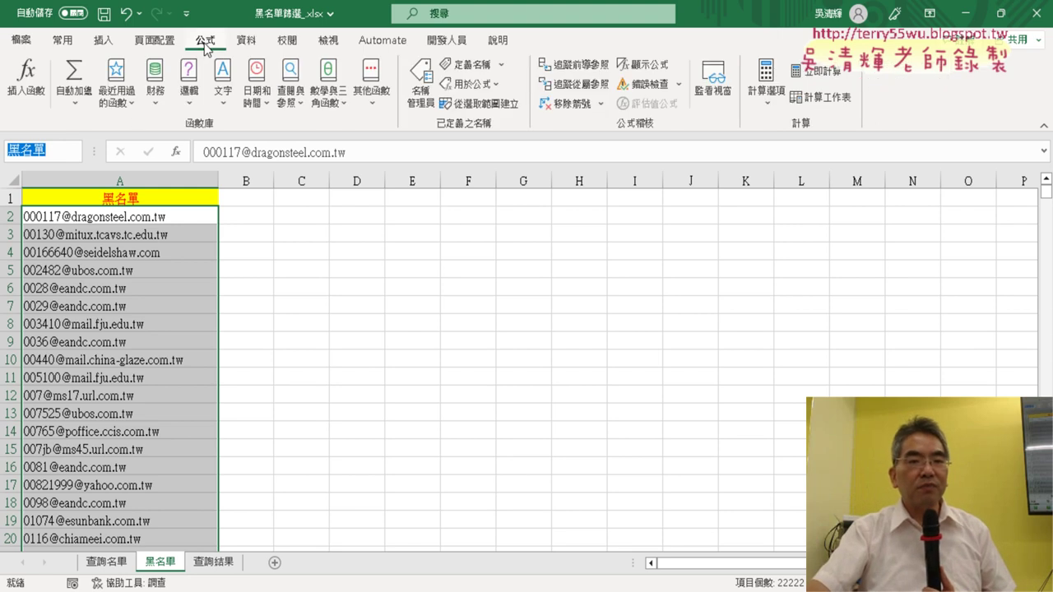
In Name Manager, shorten the 黑名單 reference to =黑名單!$A$2
left_click(420, 95)
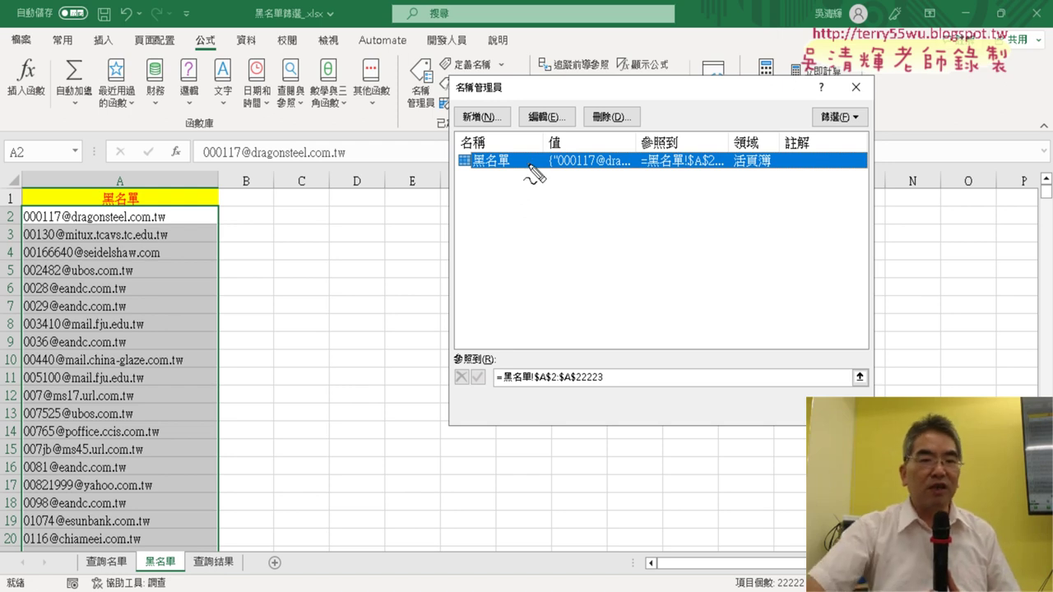
mouse_move(512, 175)
left_mouse_down()
mouse_move(476, 159)
mouse_move(521, 164)
left_mouse_up()
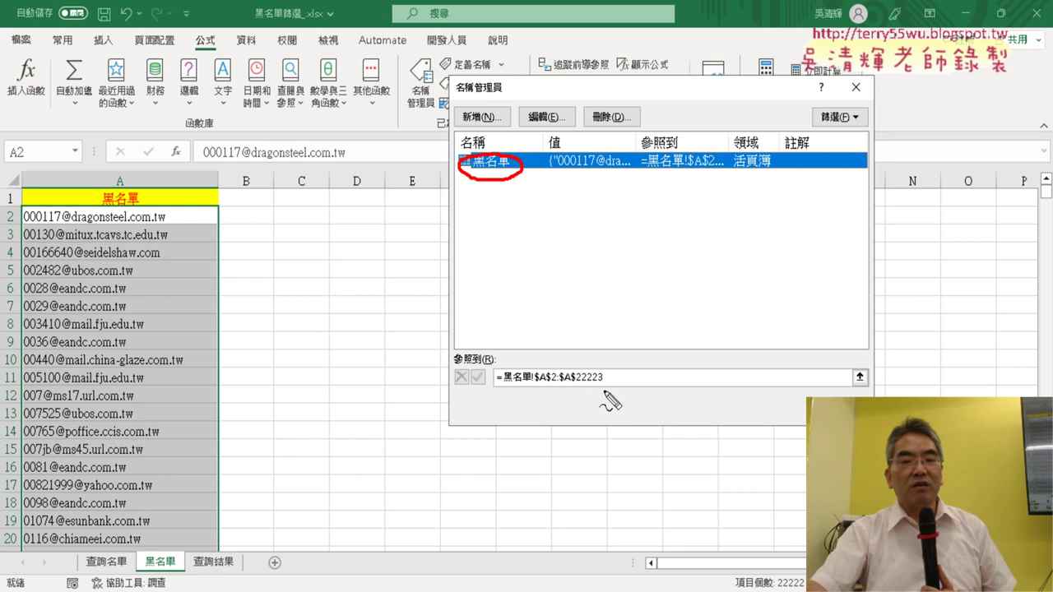
mouse_move(604, 394)
left_mouse_down()
mouse_move(577, 349)
mouse_move(589, 386)
left_mouse_up()
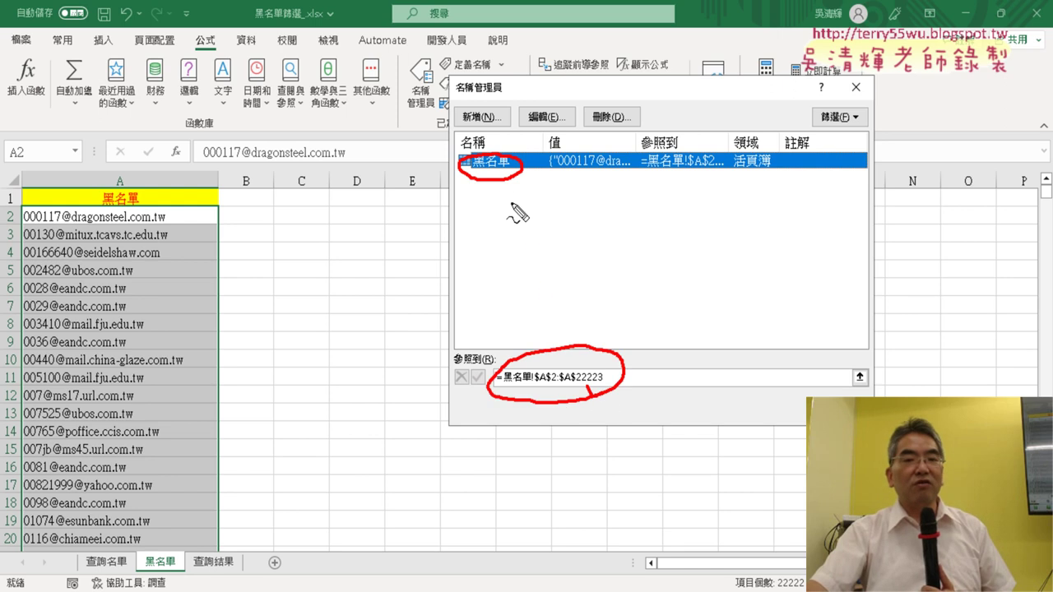
left_click_drag(507, 192, 549, 349)
left_click_drag(574, 311, 559, 347)
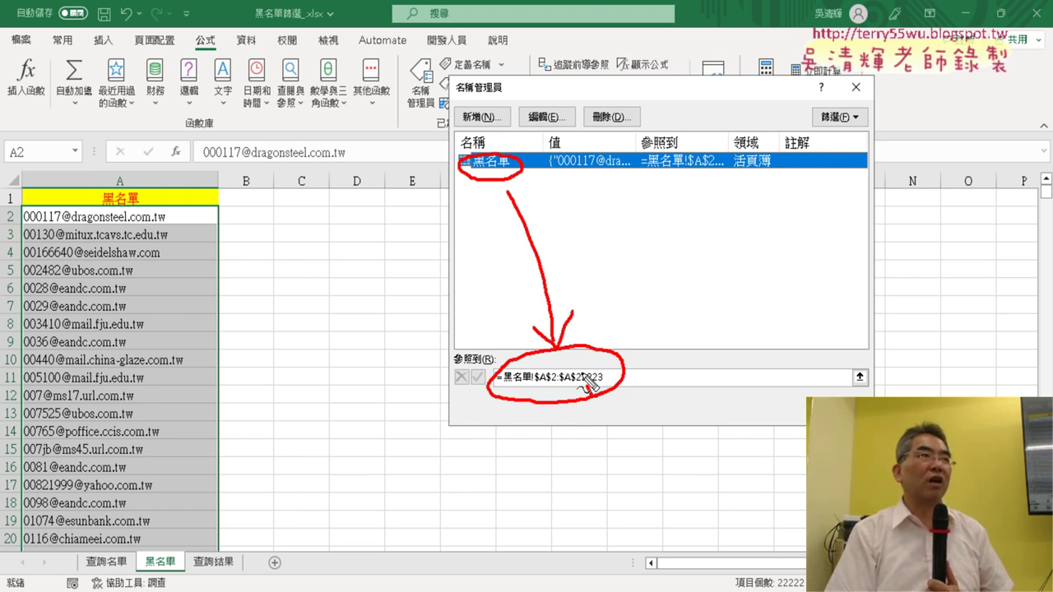
left_click(584, 374)
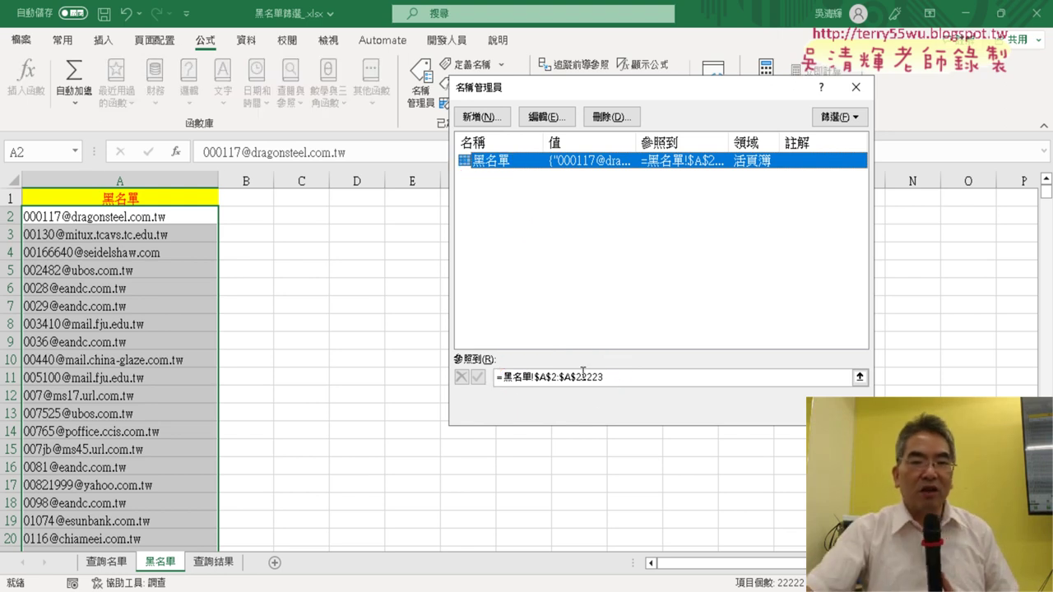
left_click(655, 376)
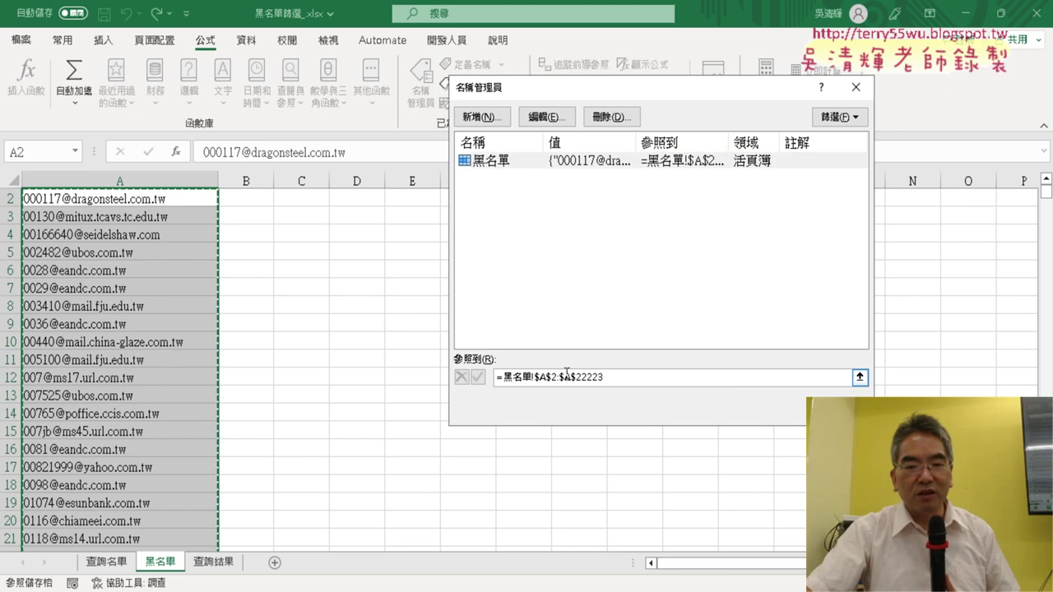
left_click_drag(557, 377, 682, 378)
key("Delete")
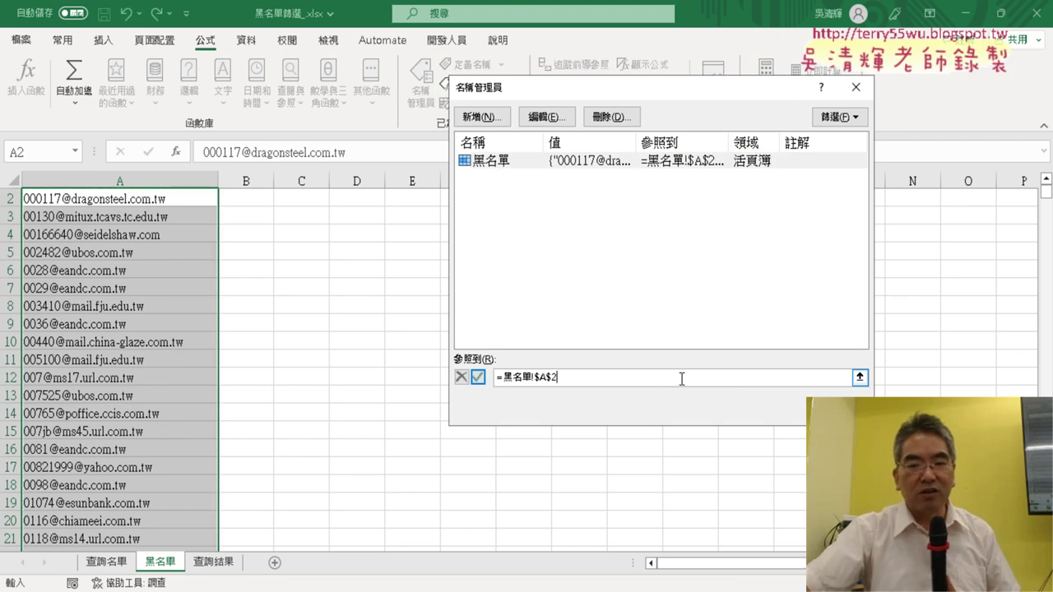
left_click(478, 377)
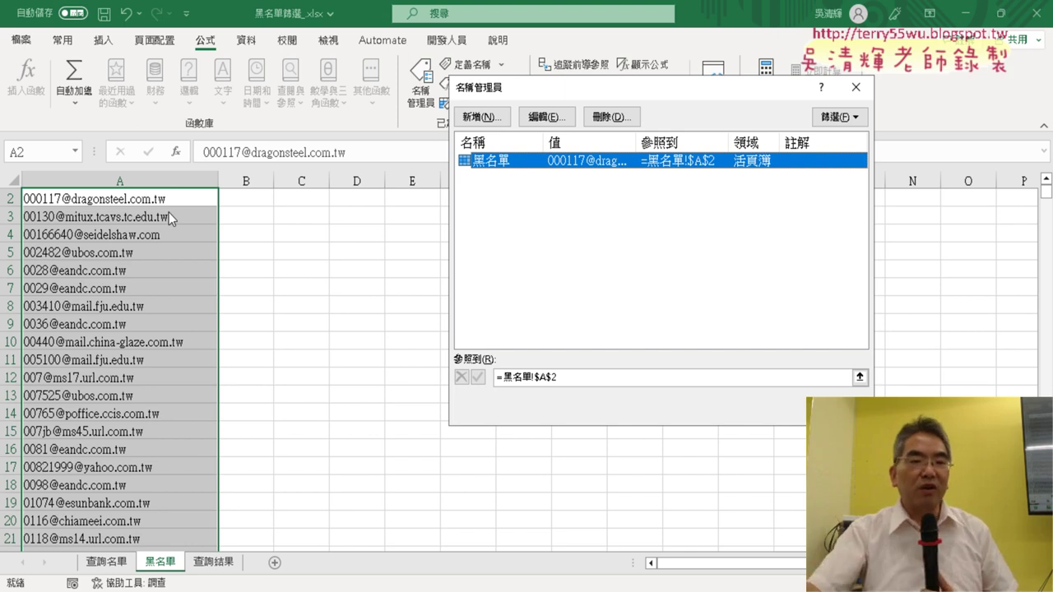
Repoint 黑名單 to =黑名單!$A$2:$A$22223 and close Name Manager
left_click_drag(569, 380, 461, 380)
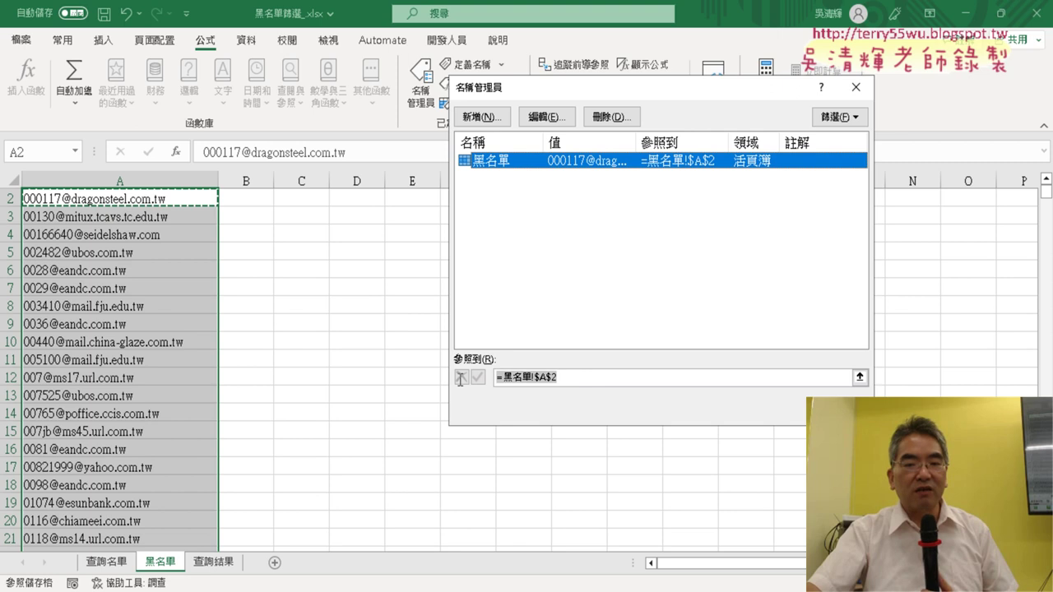
key("Delete")
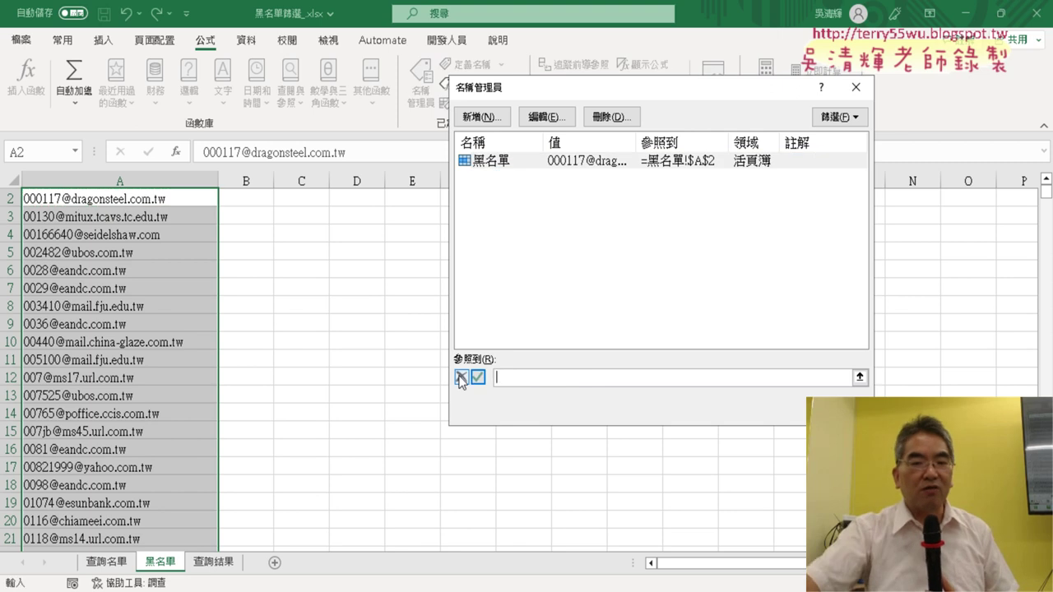
scroll(225, 261, "up", 1)
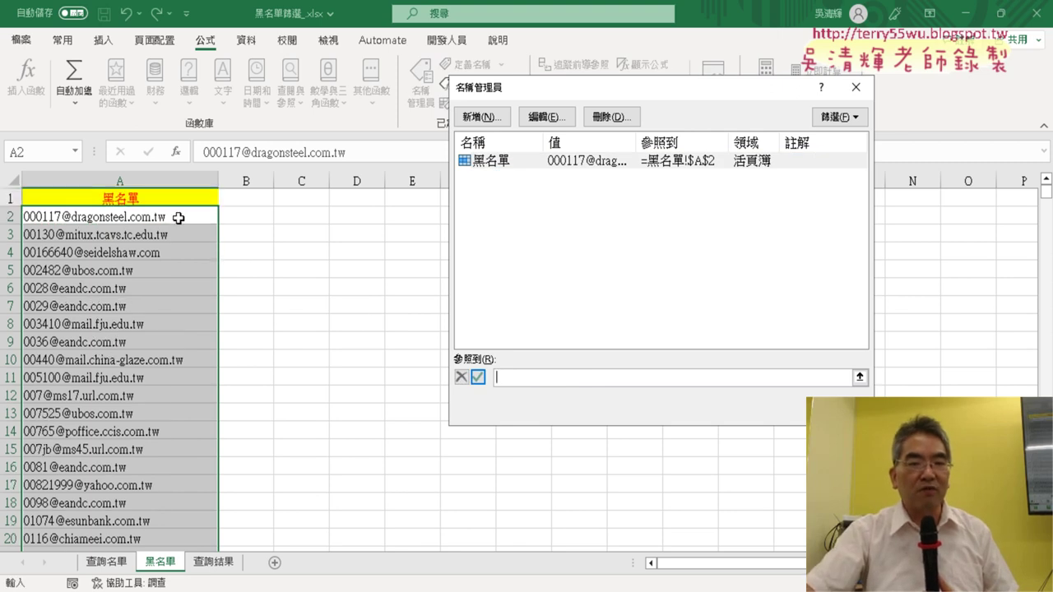
left_click(181, 216)
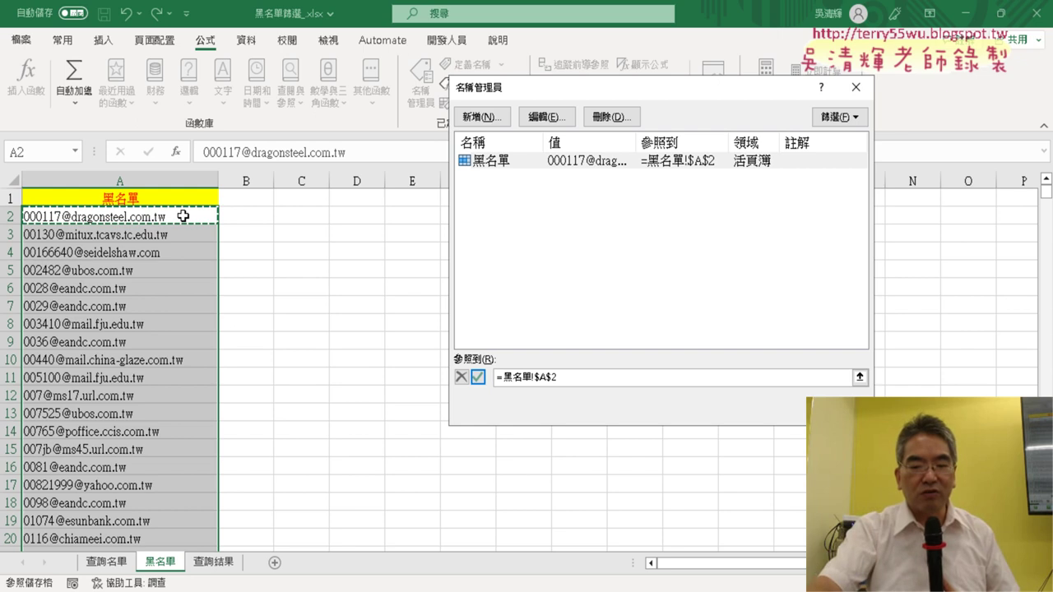
key("ctrl+shift+Down")
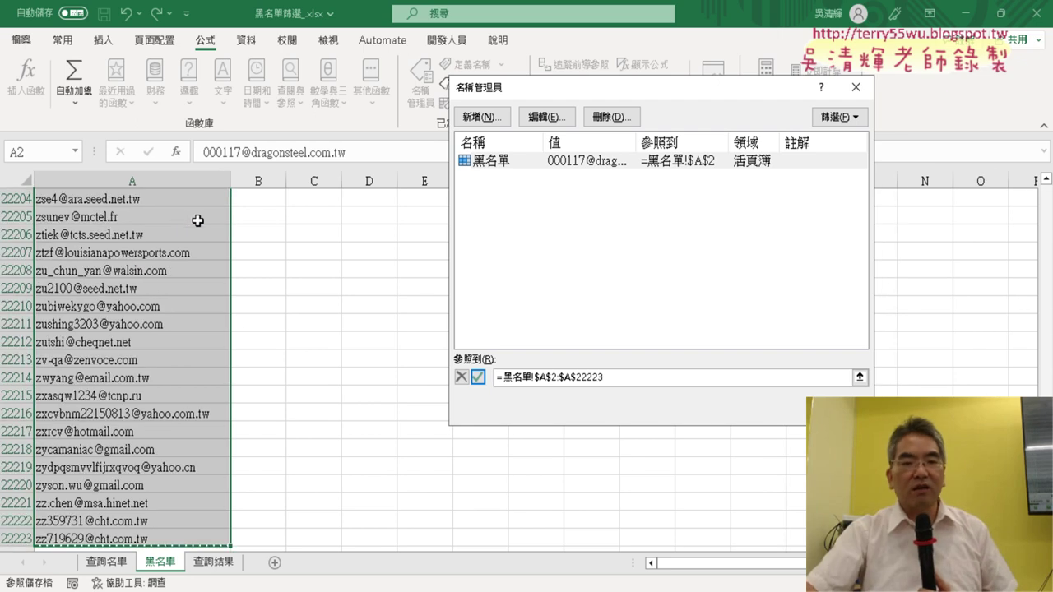
left_click(478, 377)
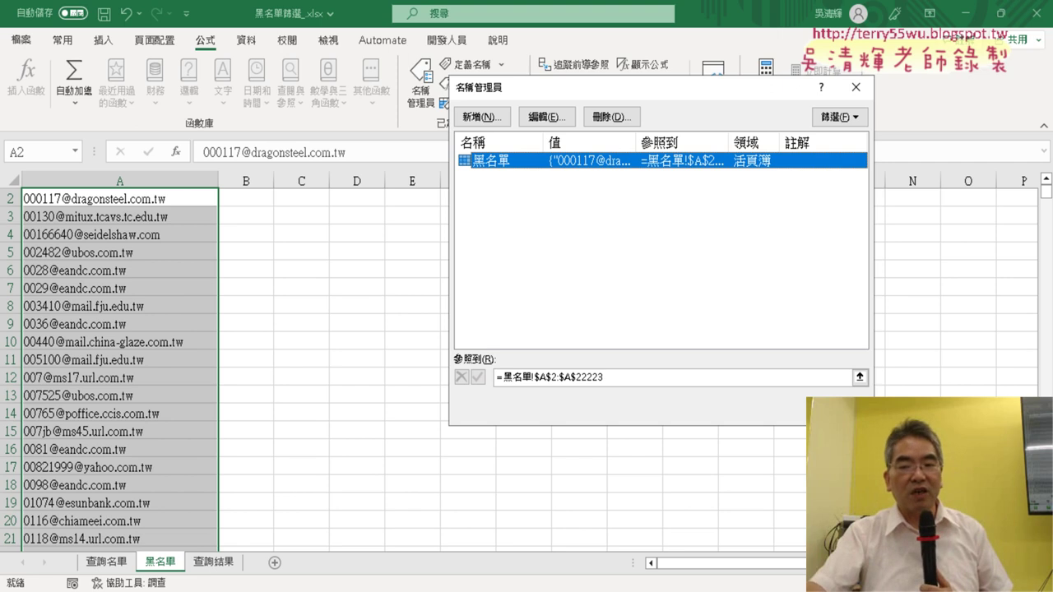
left_click(836, 408)
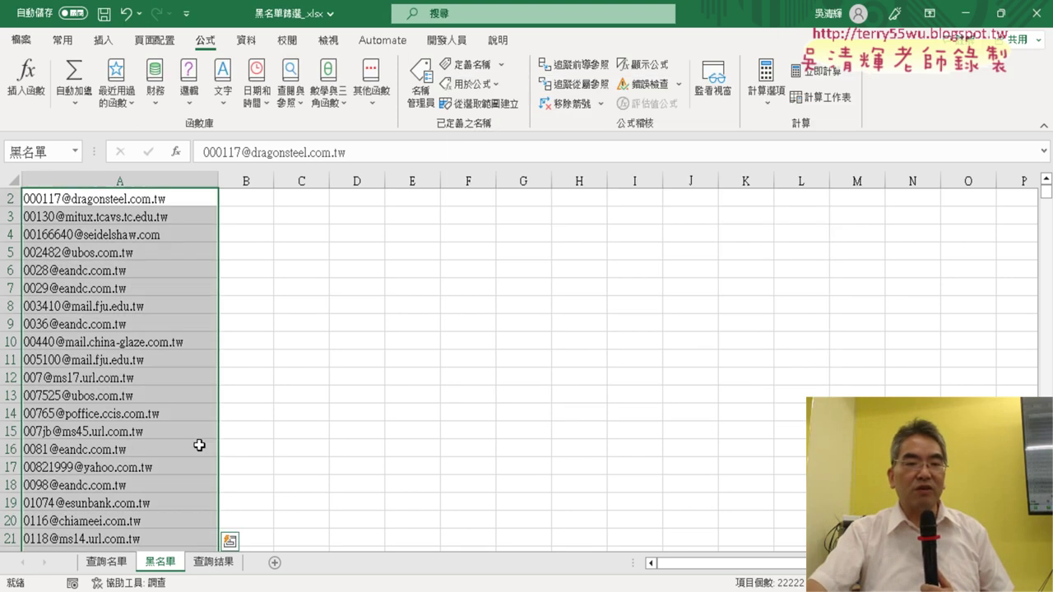
Rewrite B2 on 查詢名單 as =COUNTIF(黑名單,A2), pasting the name with F3
scroll(696, 335, "up", 1)
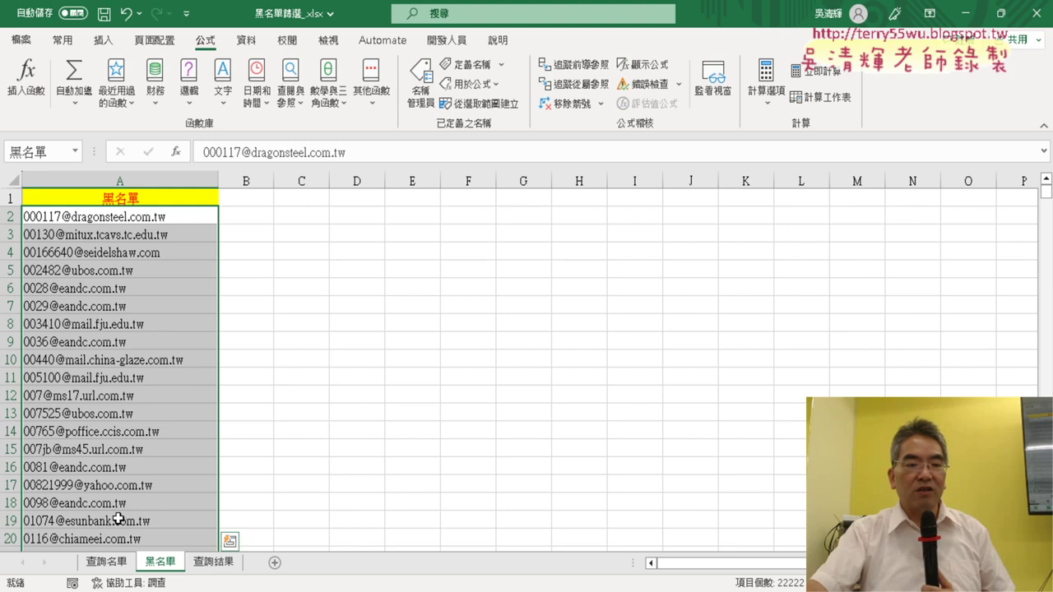
left_click(102, 566)
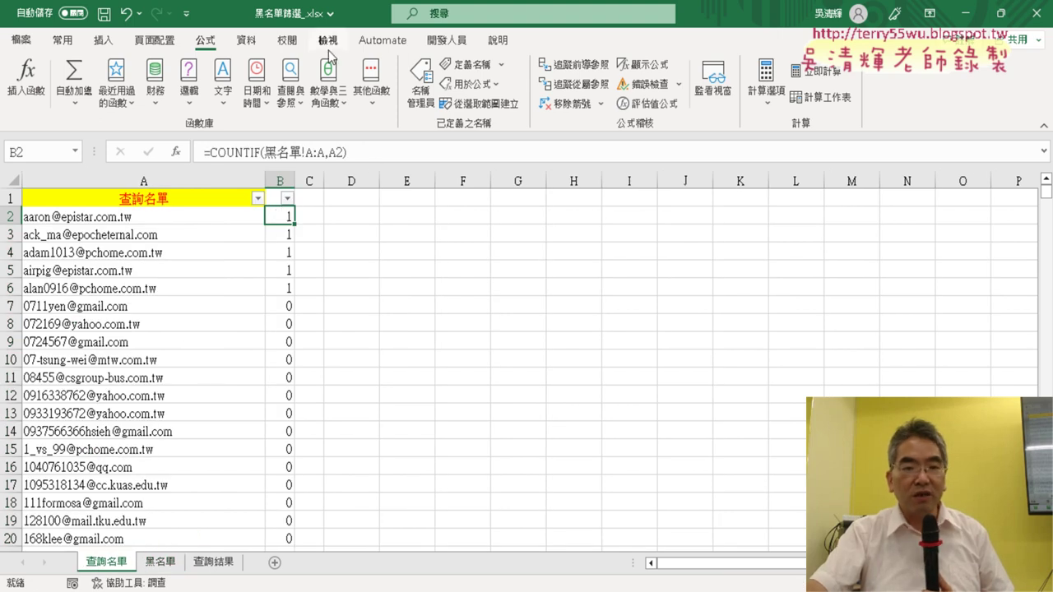
left_click(245, 39)
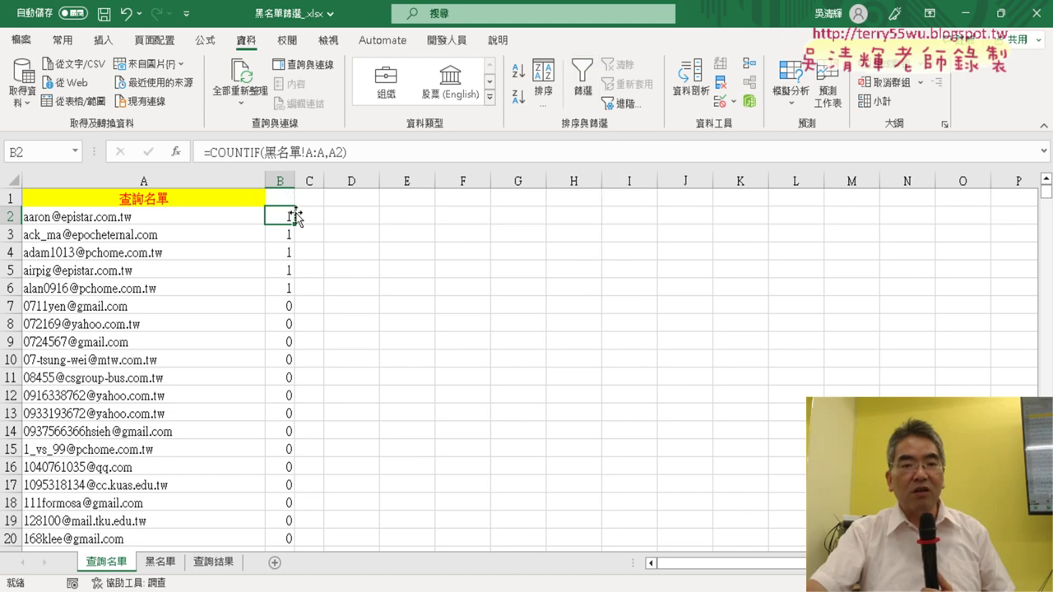
left_click(251, 153)
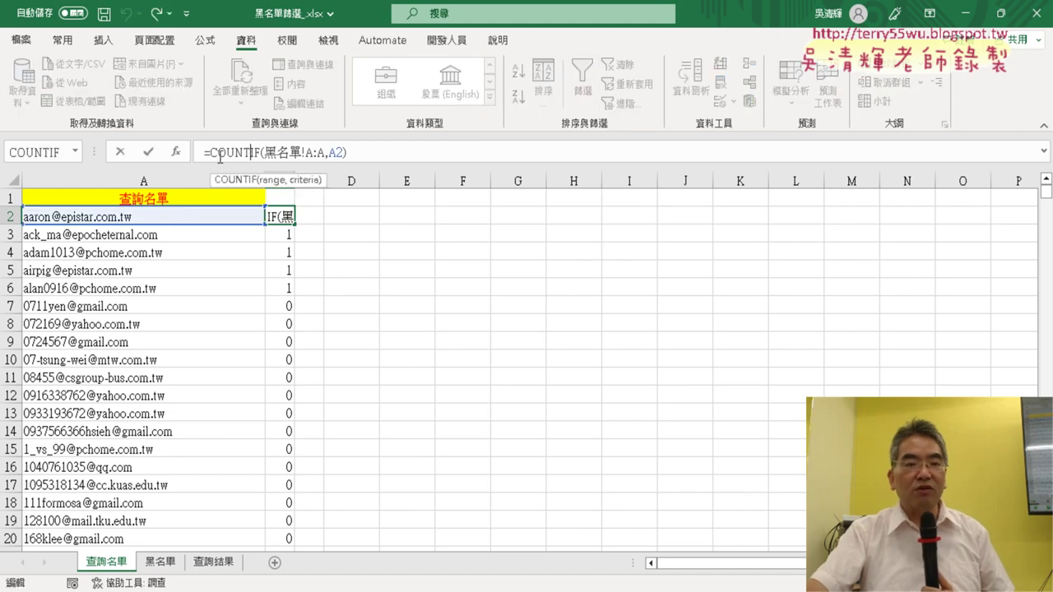
left_click(176, 152)
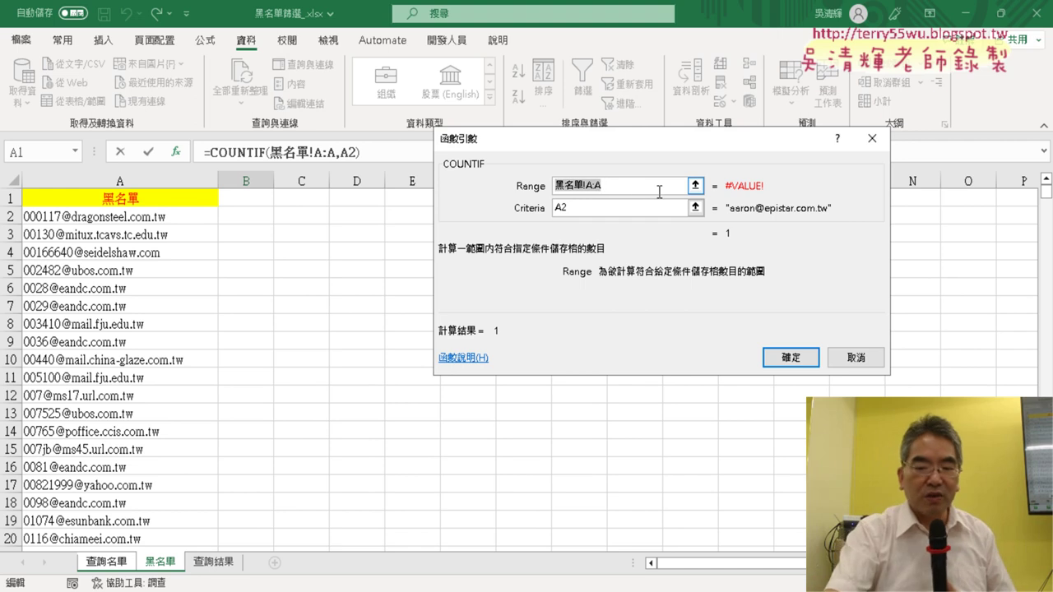
key("BackSpace")
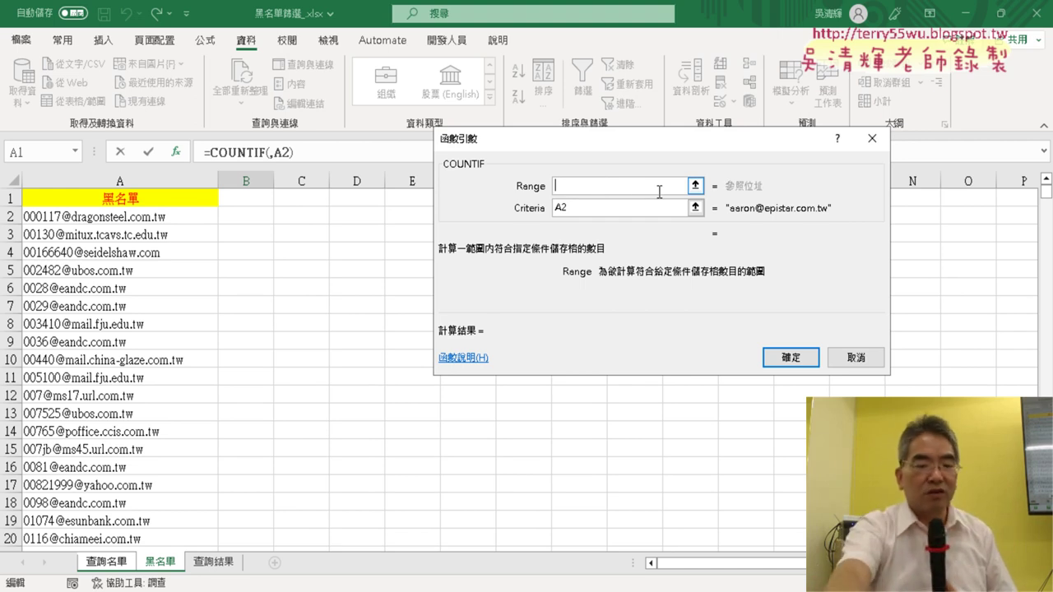
key("F3")
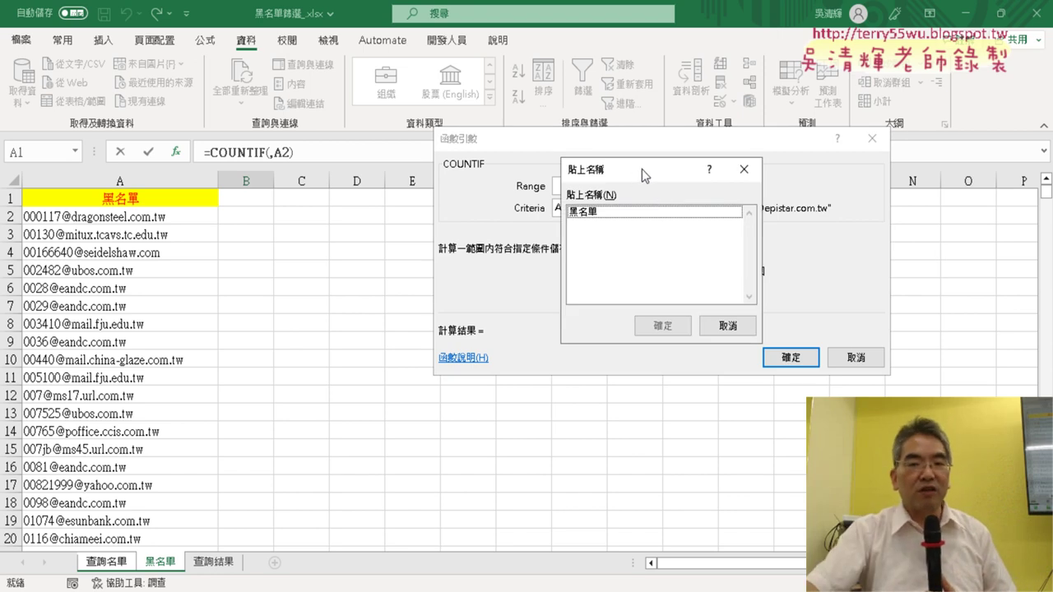
left_click_drag(641, 169, 799, 123)
left_click(772, 168)
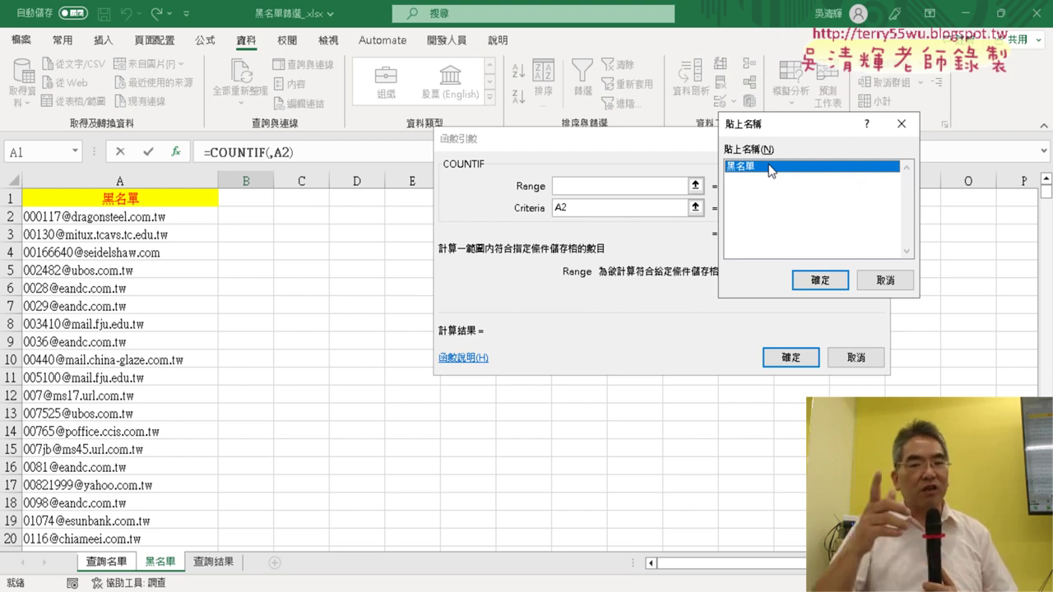
left_click(819, 281)
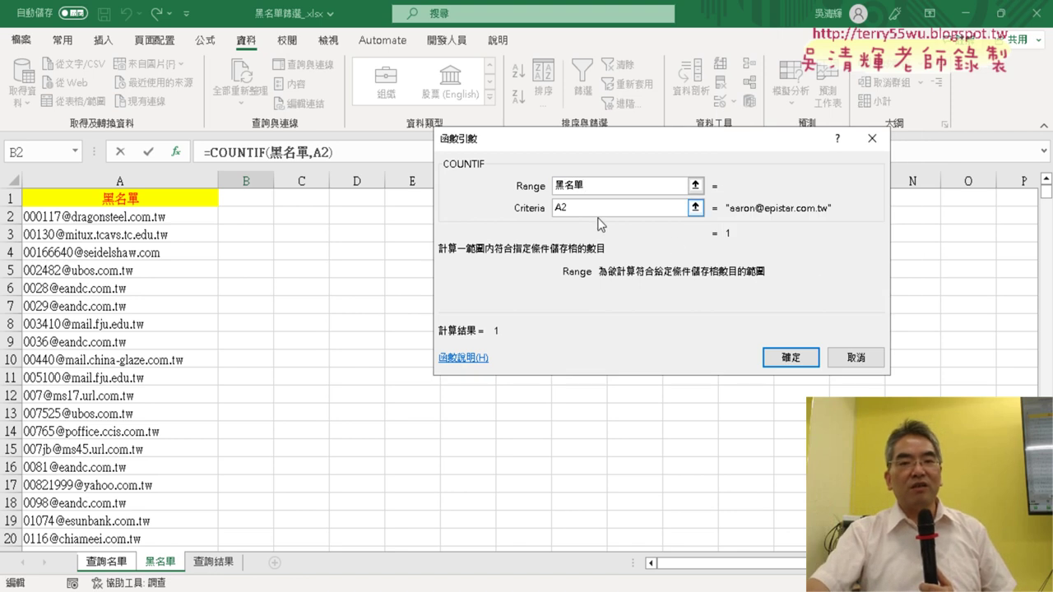
left_click(789, 358)
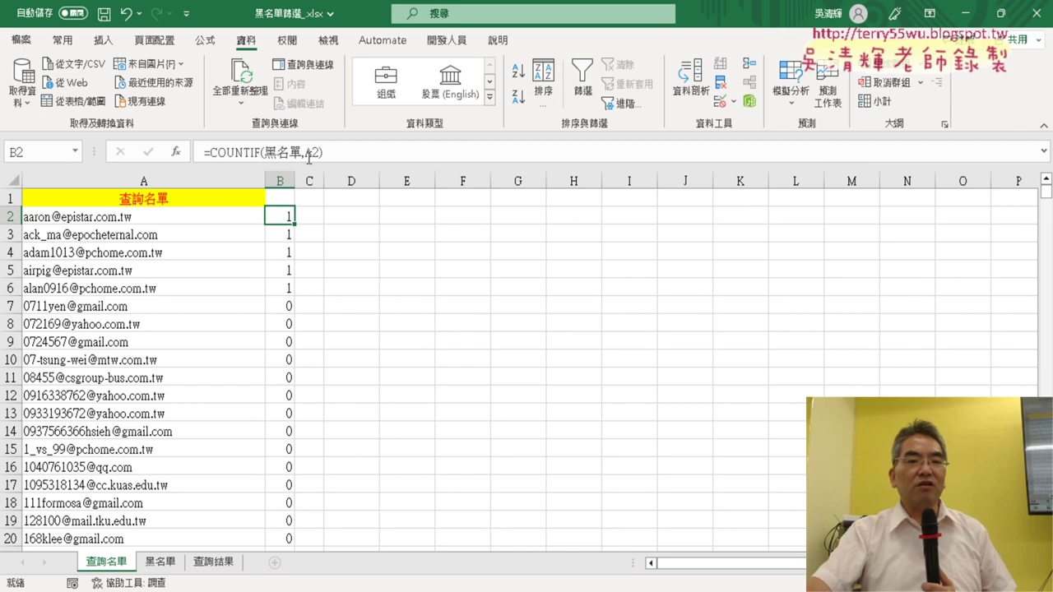
Fill =COUNTIF(黑名單,A2) from B2 down column B, flagging rows 2–6 with 1
left_click_drag(299, 153, 264, 148)
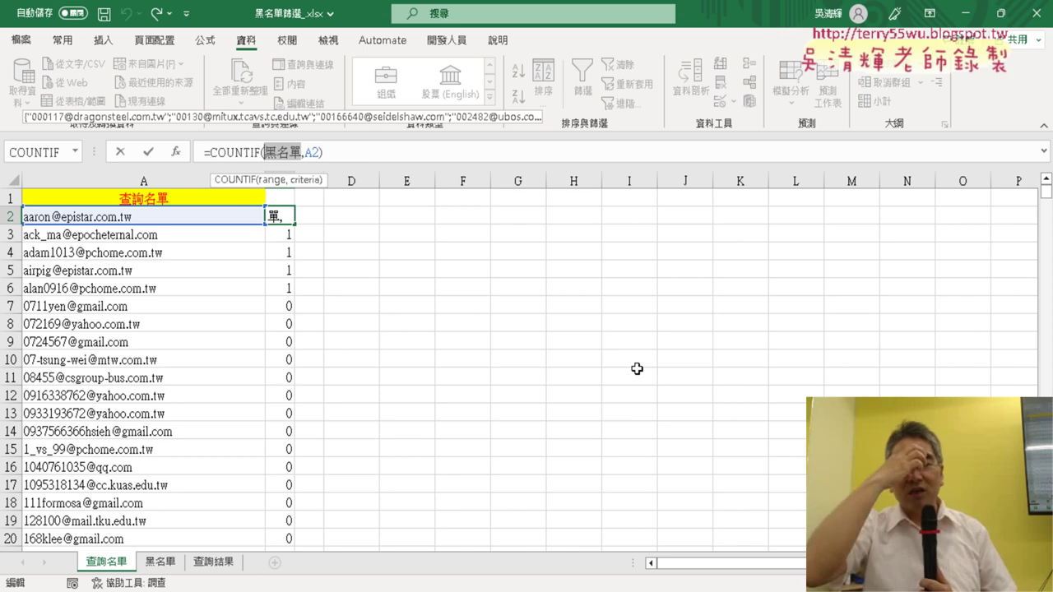
left_click(149, 152)
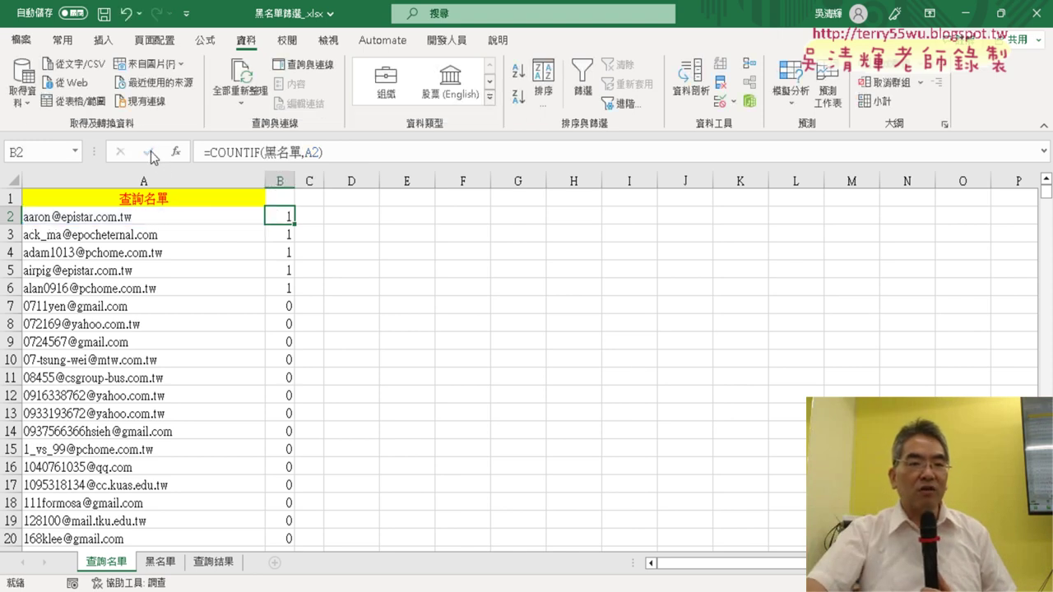
double_click(295, 221)
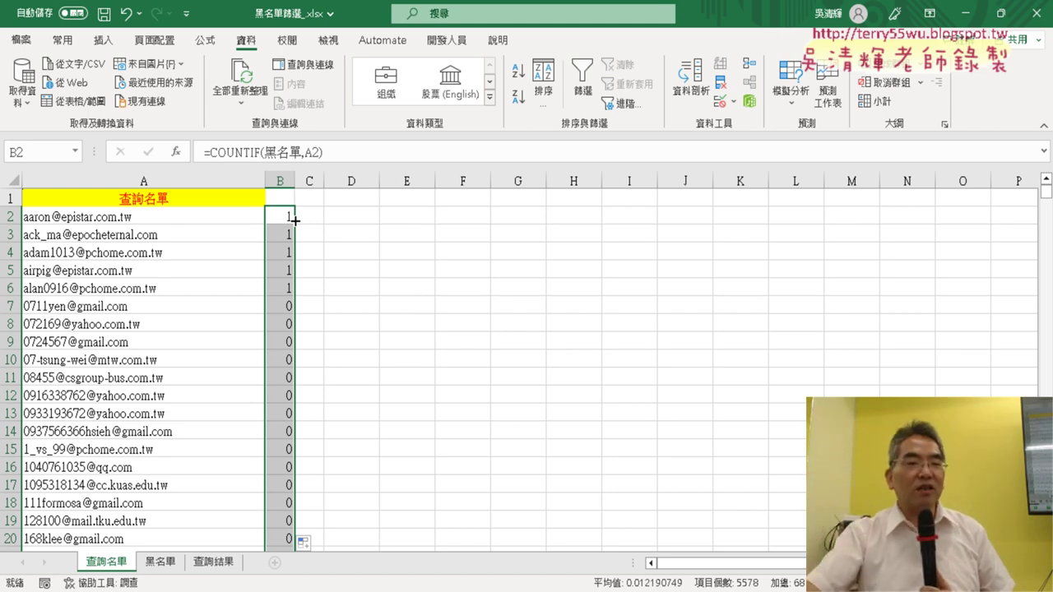
left_click(286, 216)
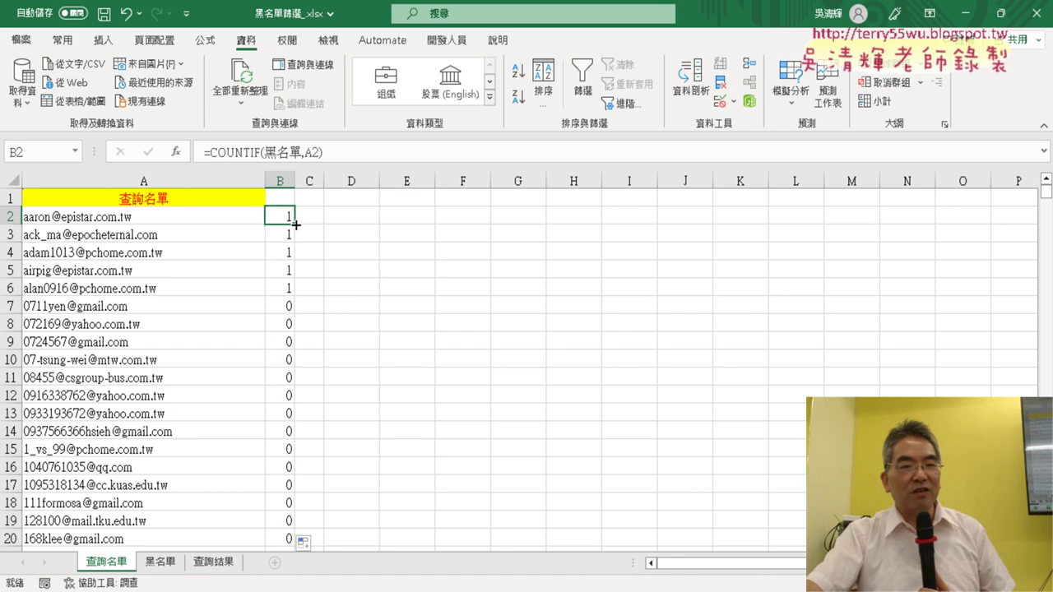
double_click(295, 224)
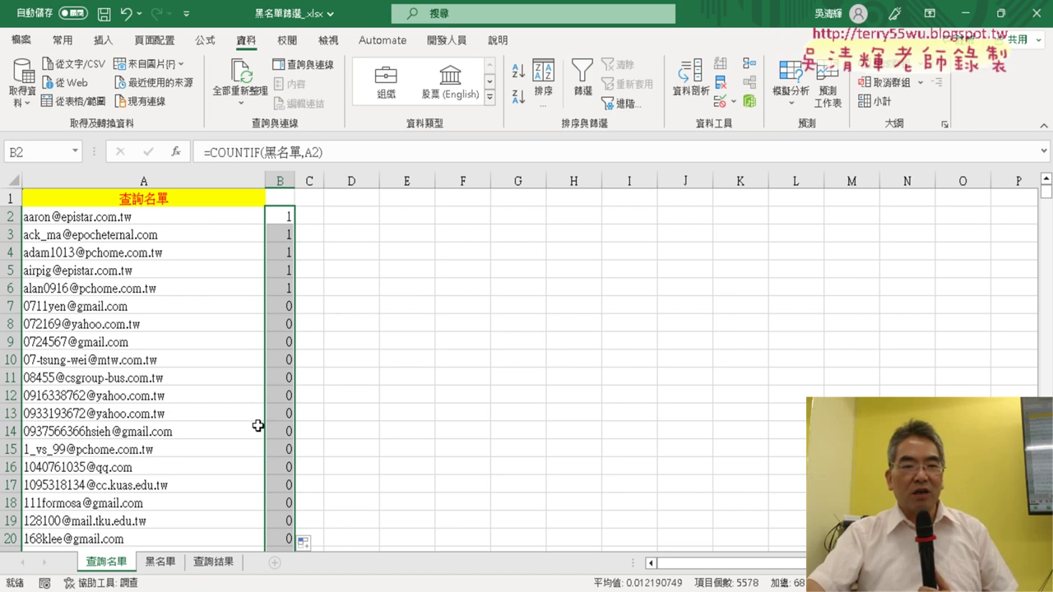
left_click(283, 197)
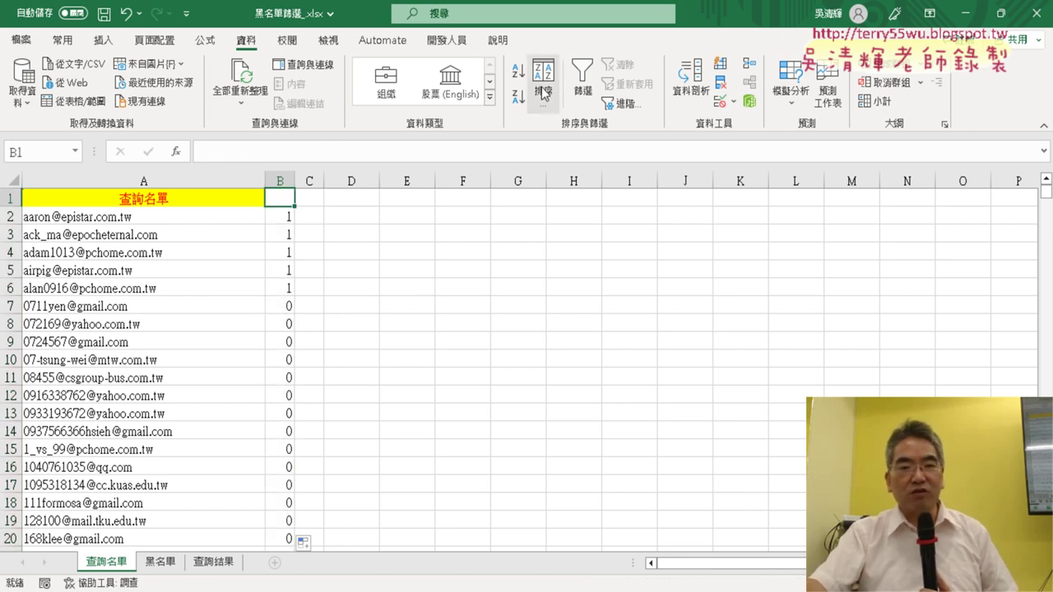
Filter column B to count 1 only, then view the 查詢結果 sheet
left_click(583, 86)
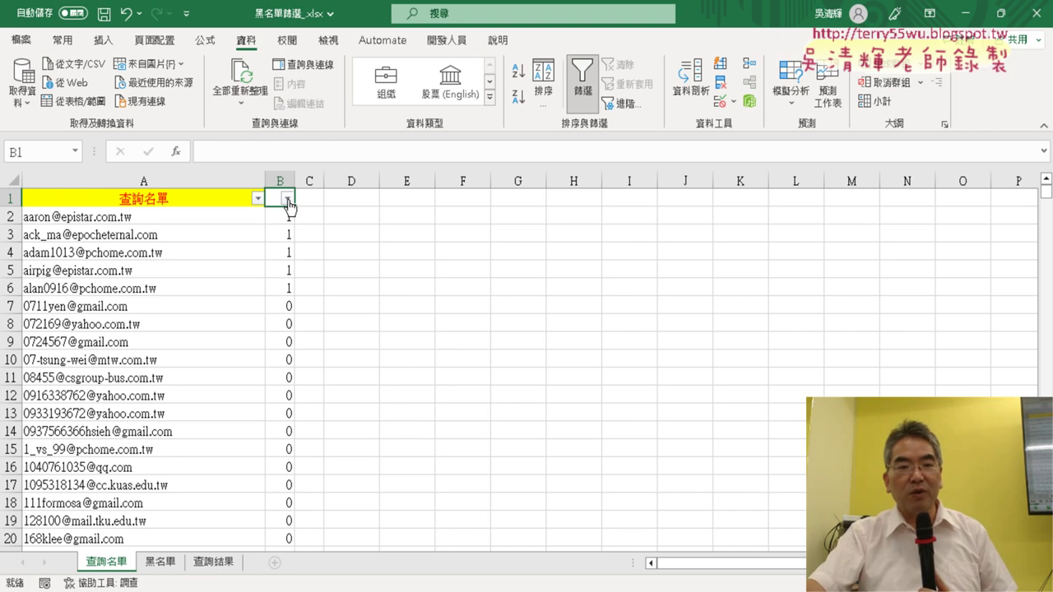
left_click(287, 199)
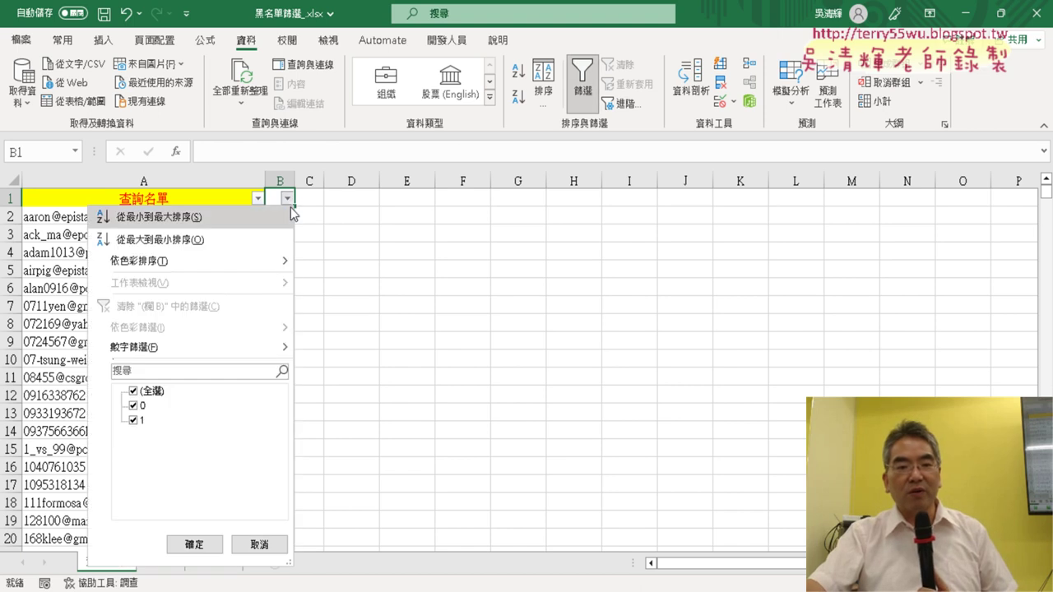
left_click(134, 392)
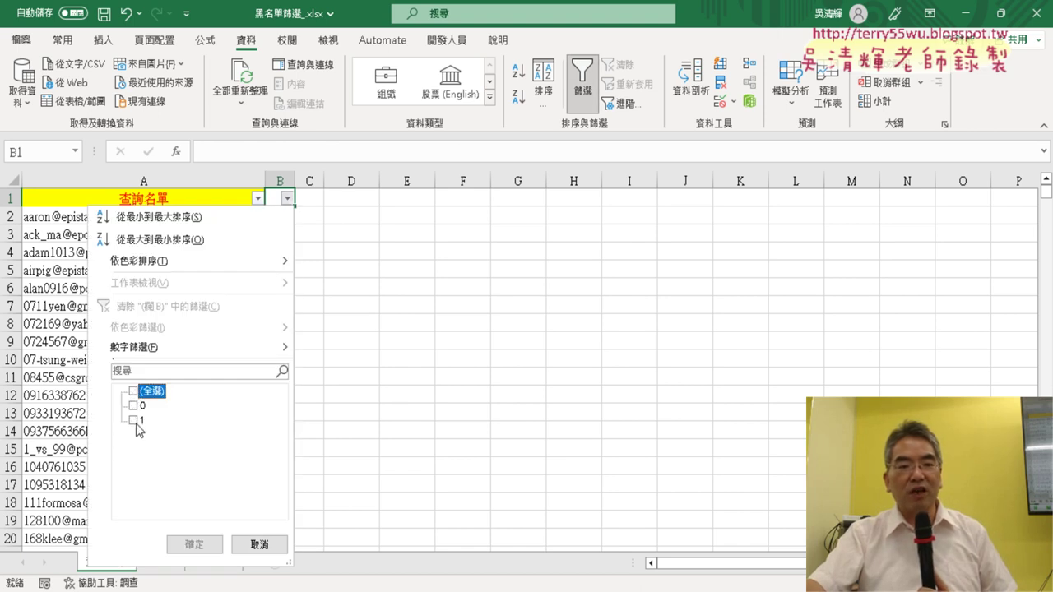
left_click(137, 425)
left_click(196, 543)
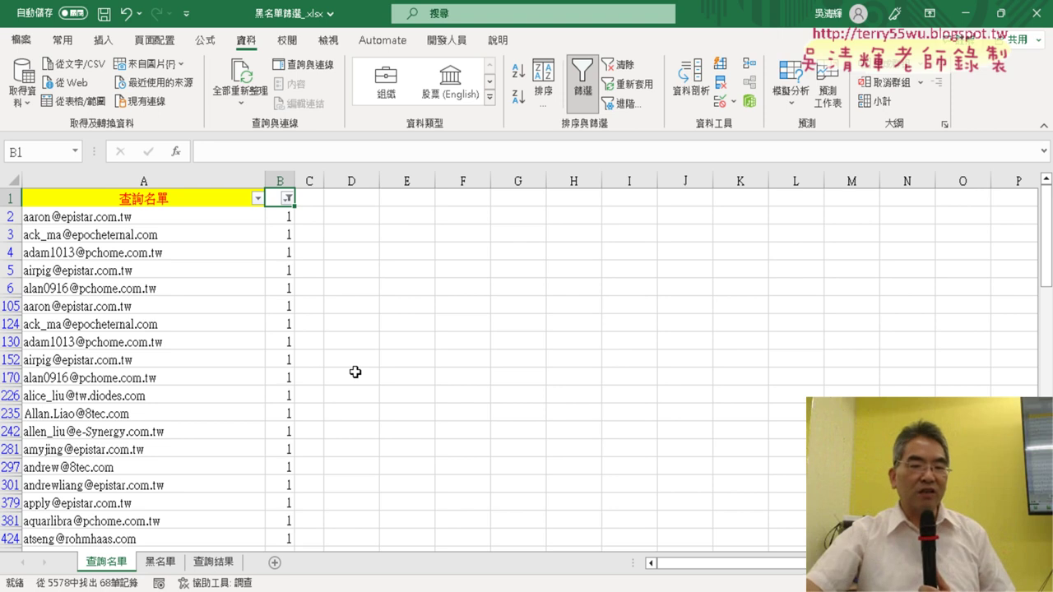
left_click(224, 565)
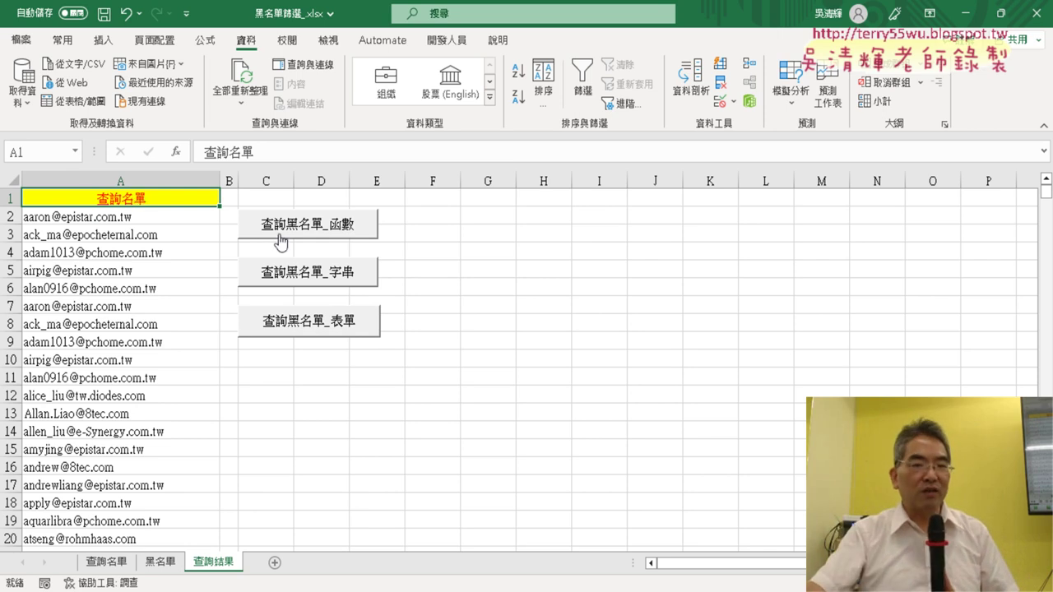
Return to the filtered 查詢名單 sheet and show the Developer macro tools
left_click(109, 563)
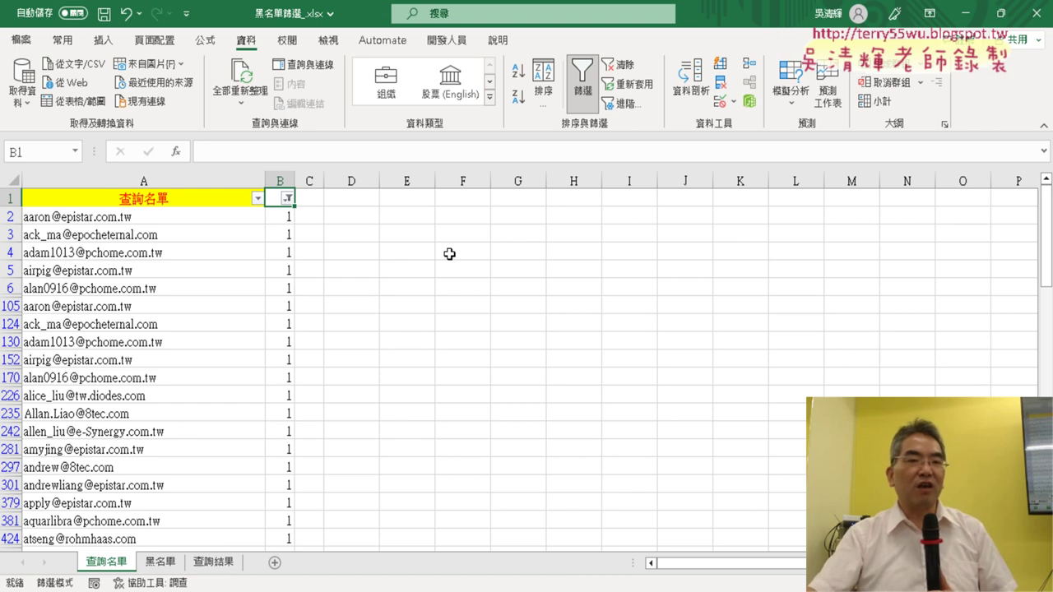
left_click(452, 43)
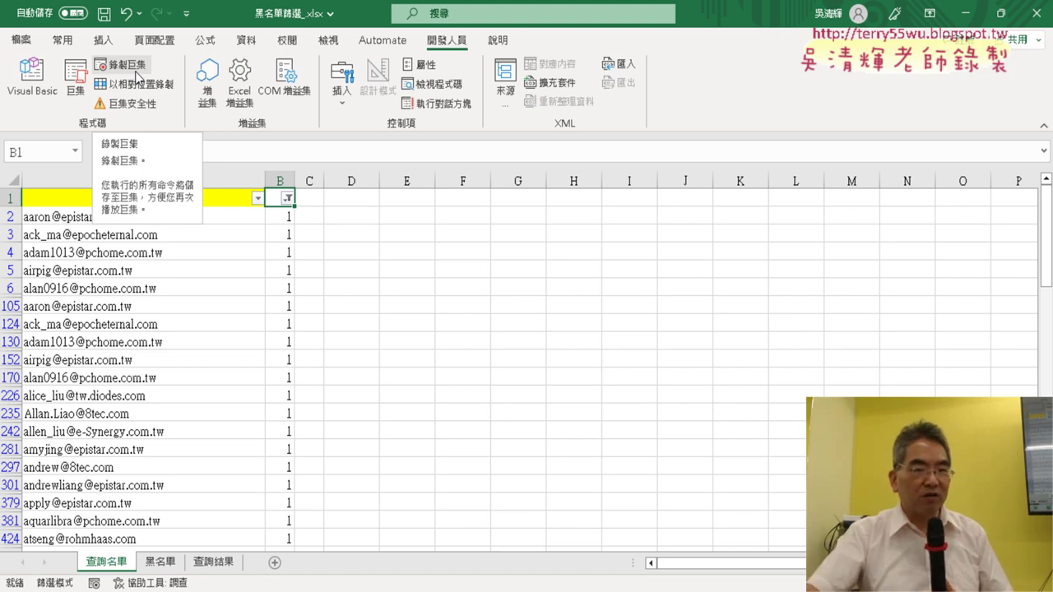
Turn off AutoFilter on 查詢名單 so all e-mails and their 0/1 counts show
left_click(505, 322)
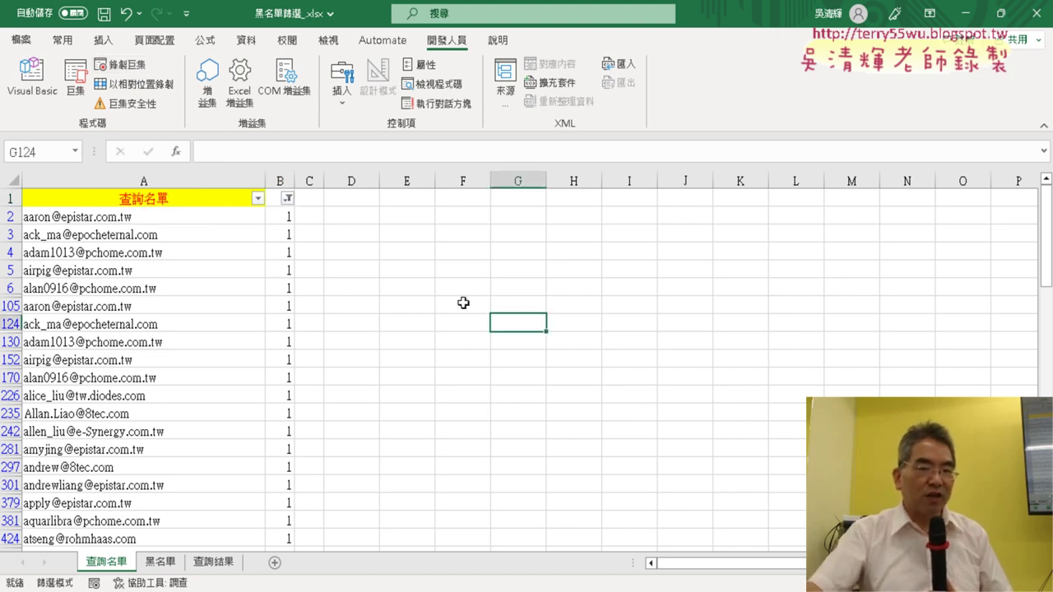
left_click(273, 203)
left_click(246, 39)
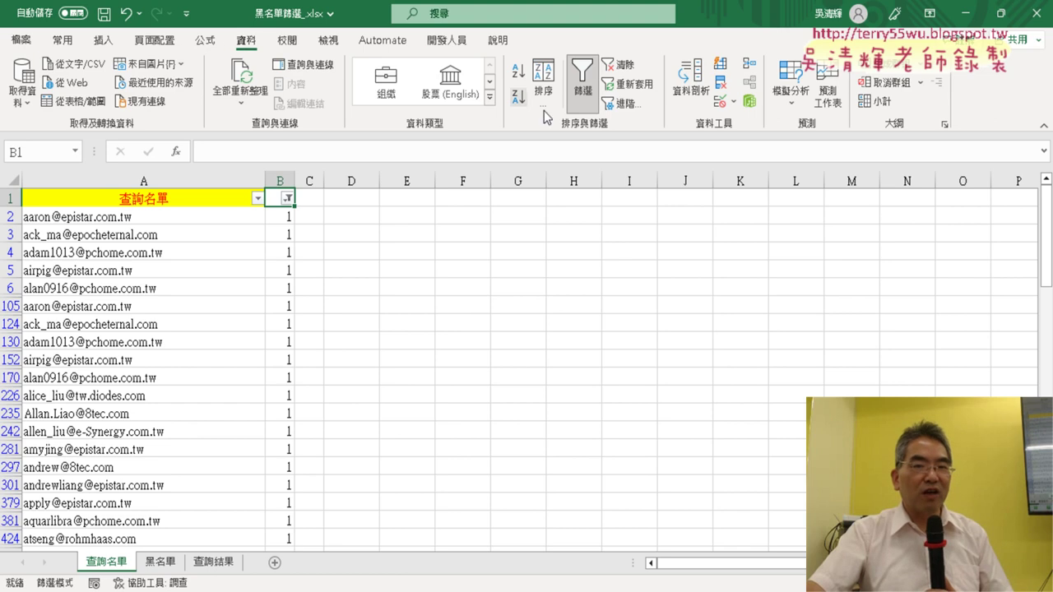
left_click(568, 93)
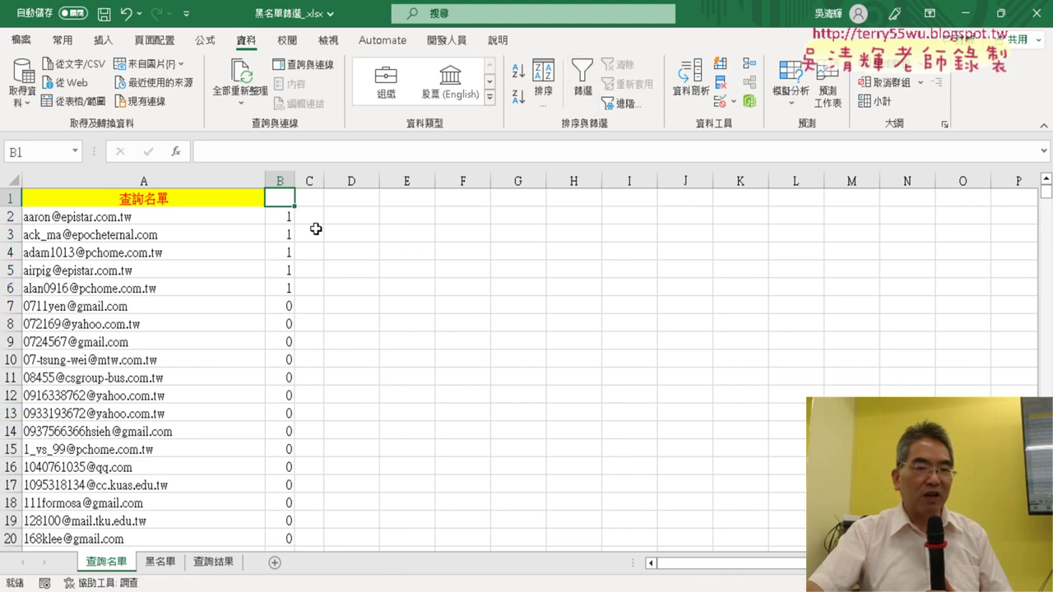
left_click(282, 217)
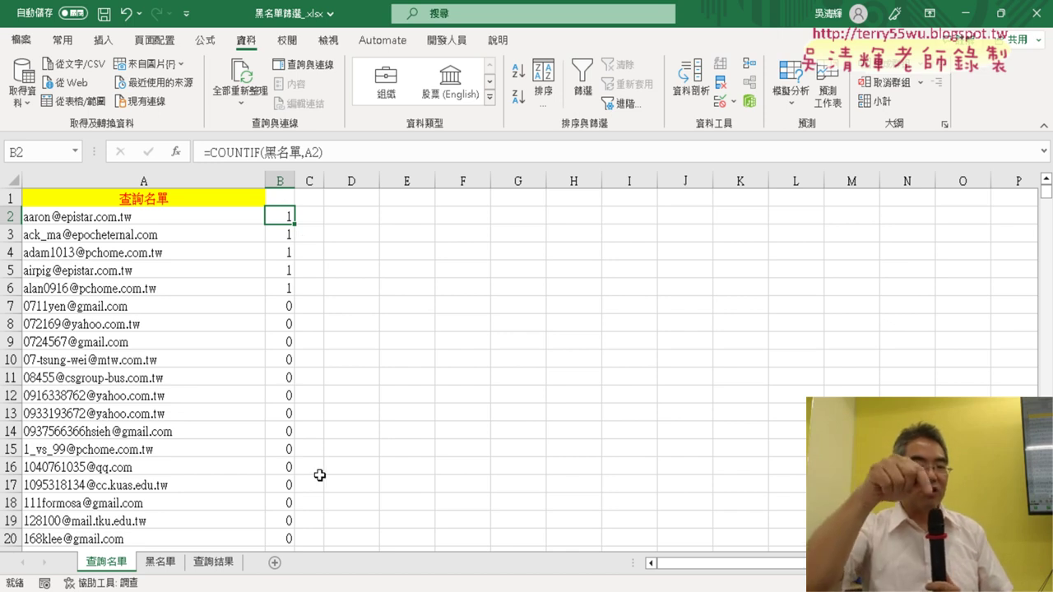
left_click(224, 567)
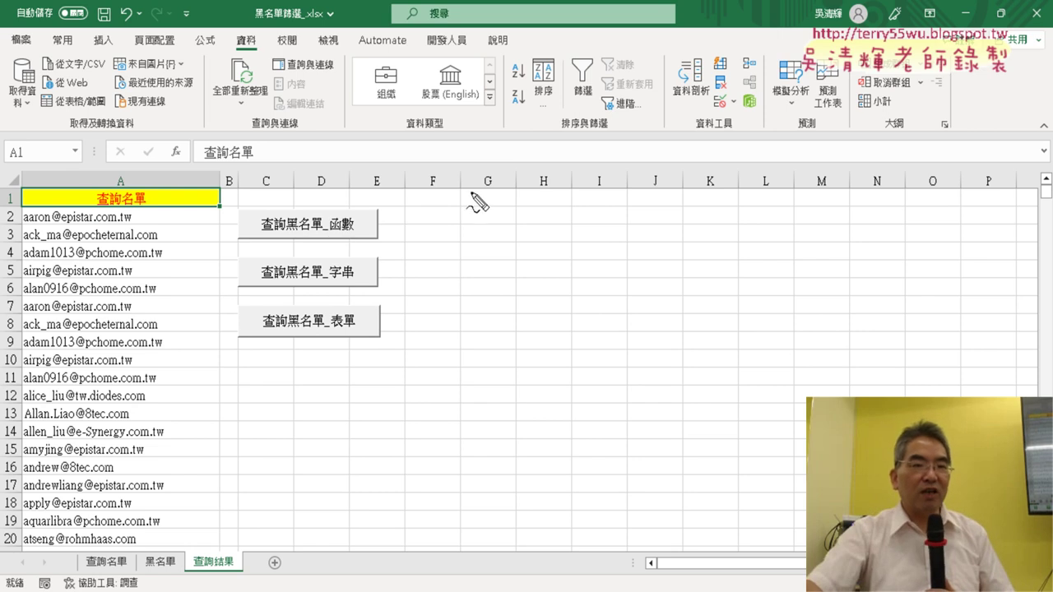
mouse_move(367, 247)
left_mouse_down()
mouse_move(345, 188)
mouse_move(380, 240)
left_mouse_up()
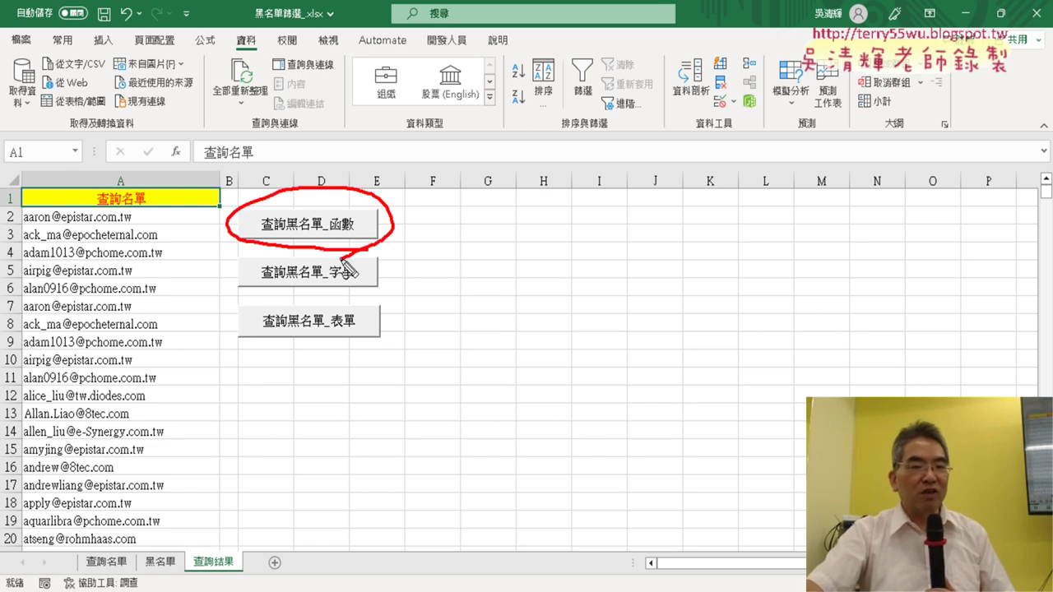
mouse_move(210, 547)
left_mouse_down()
mouse_move(124, 543)
mouse_move(134, 538)
left_mouse_up()
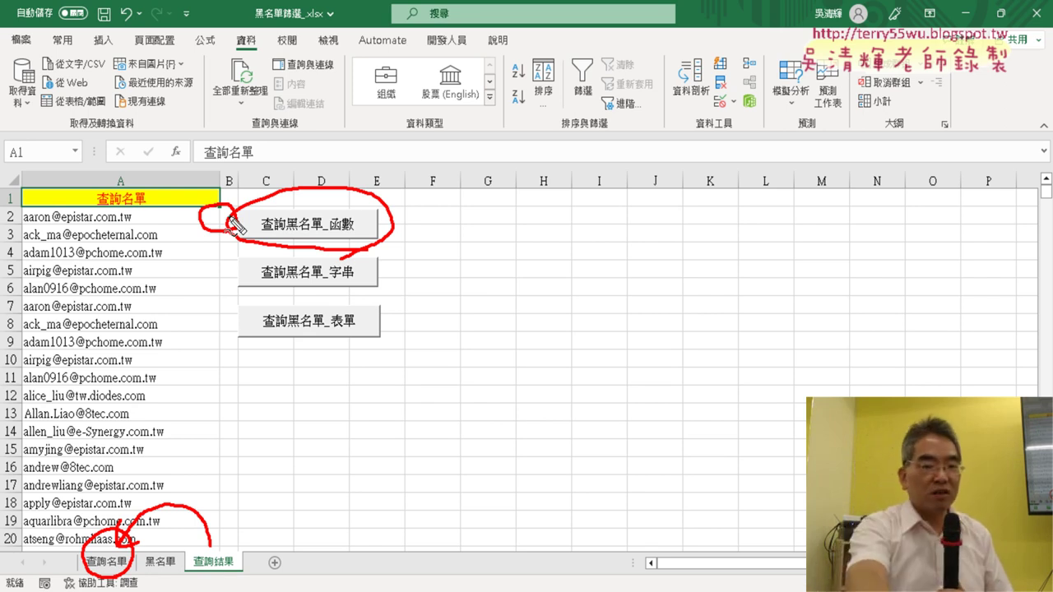
key("Escape")
left_click(364, 489)
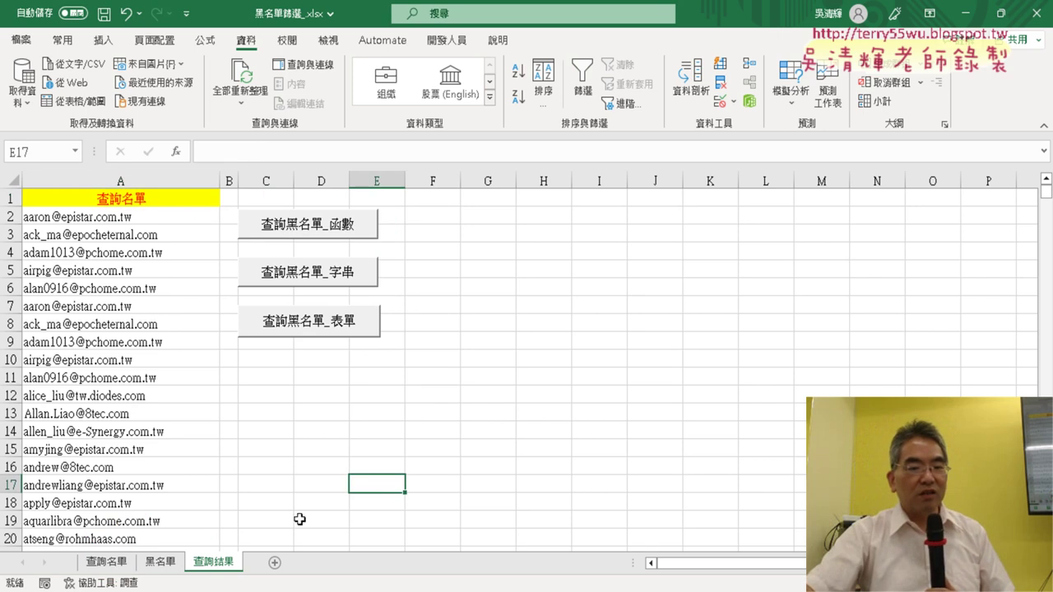
left_click(108, 566)
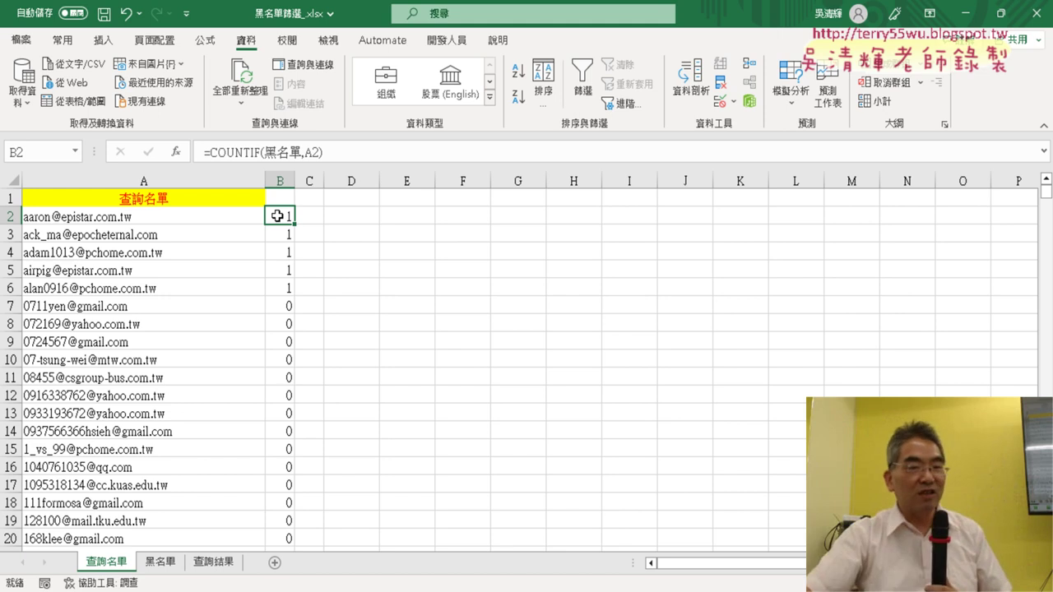
Recommit B2's COUNTIF formula and fill it down column B again
left_click(467, 364)
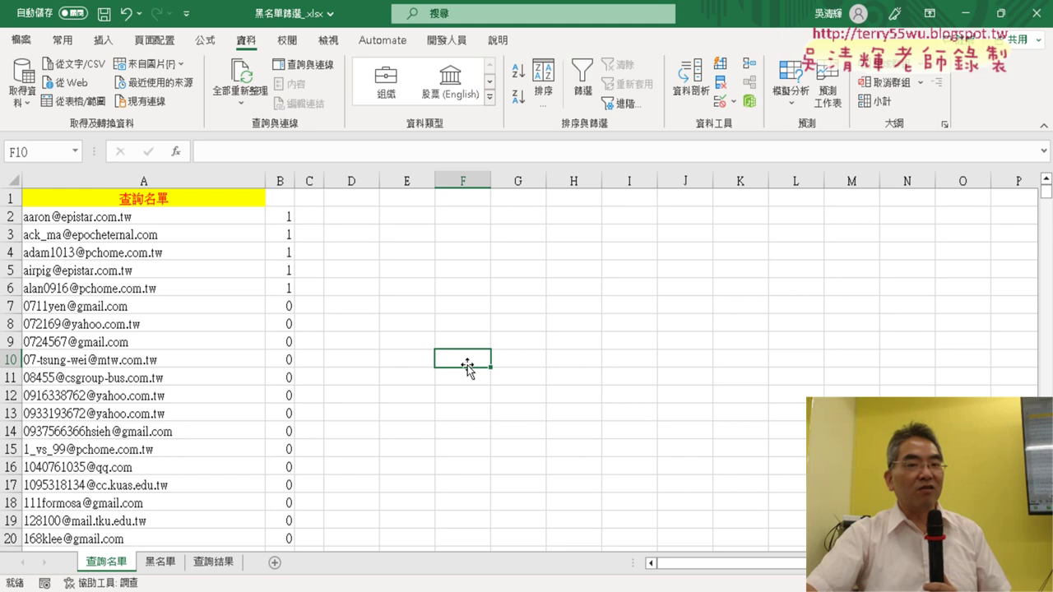
left_click(280, 219)
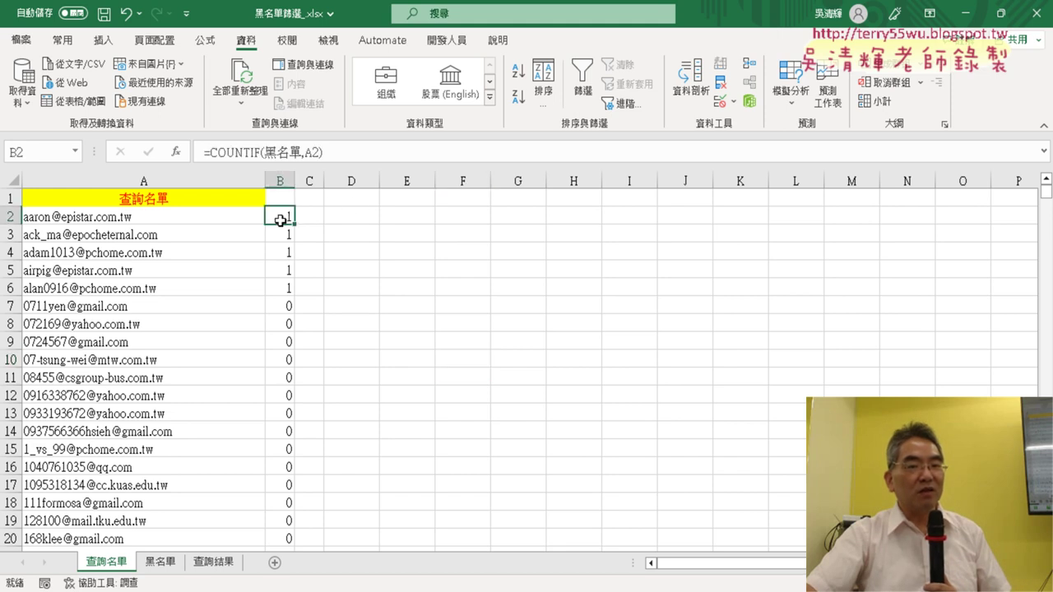
left_click(244, 152)
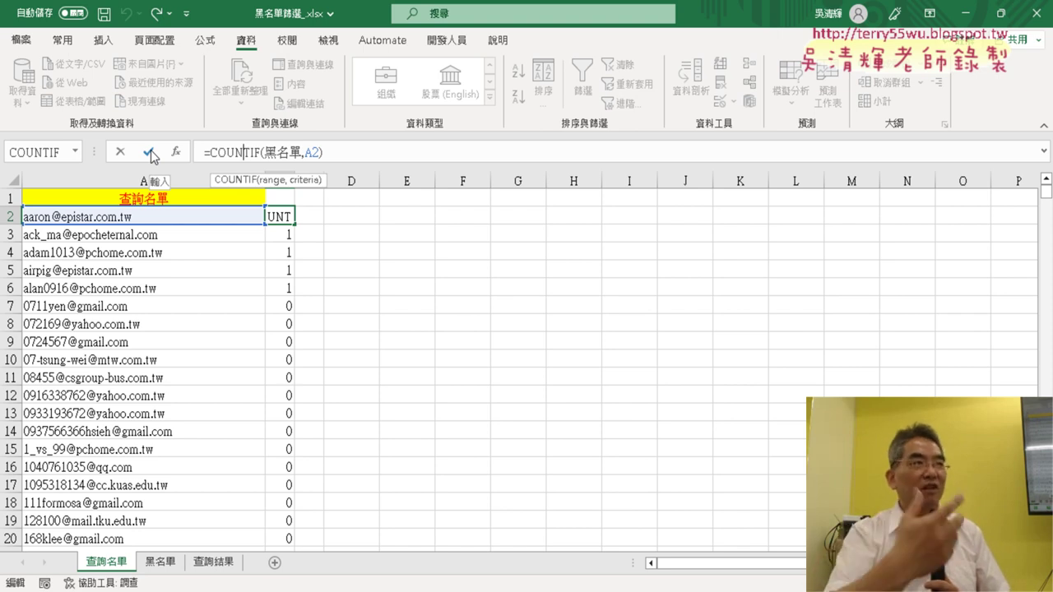
left_click(150, 153)
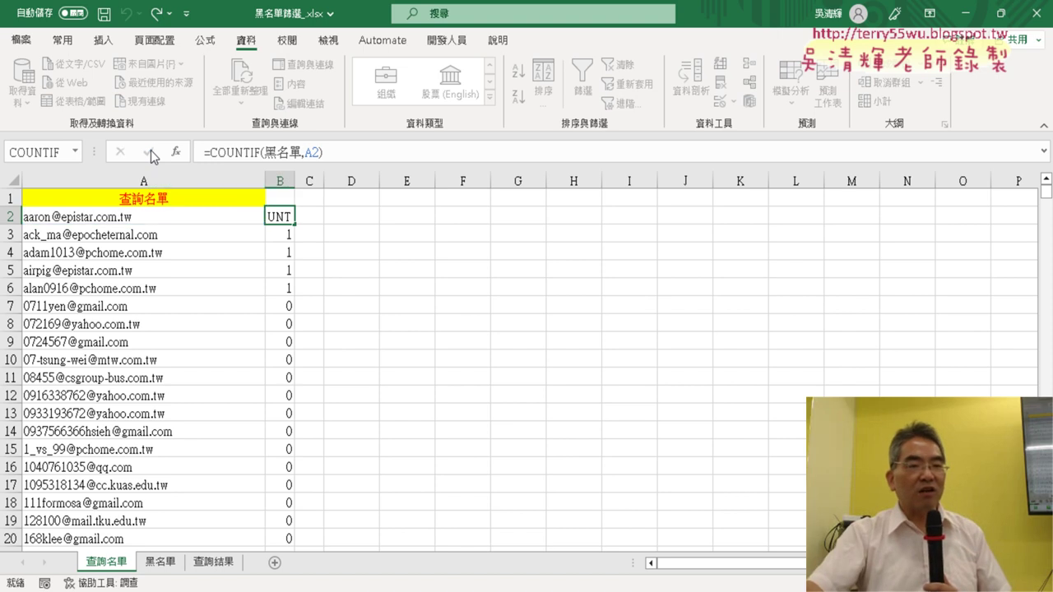
double_click(294, 225)
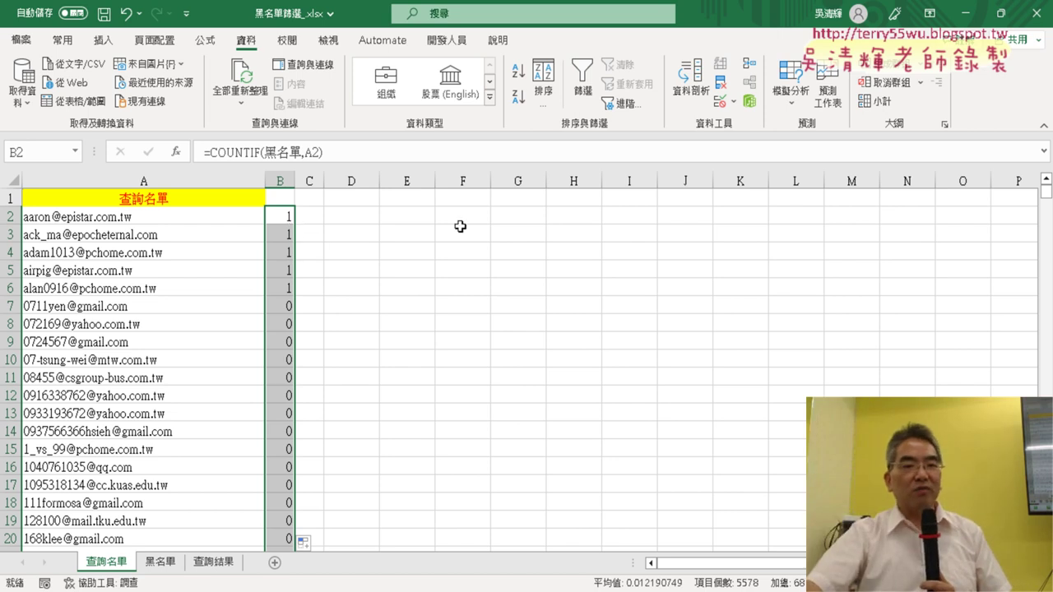
Filter column B to value 1, leaving 68 of 5578 records visible
left_click(279, 200)
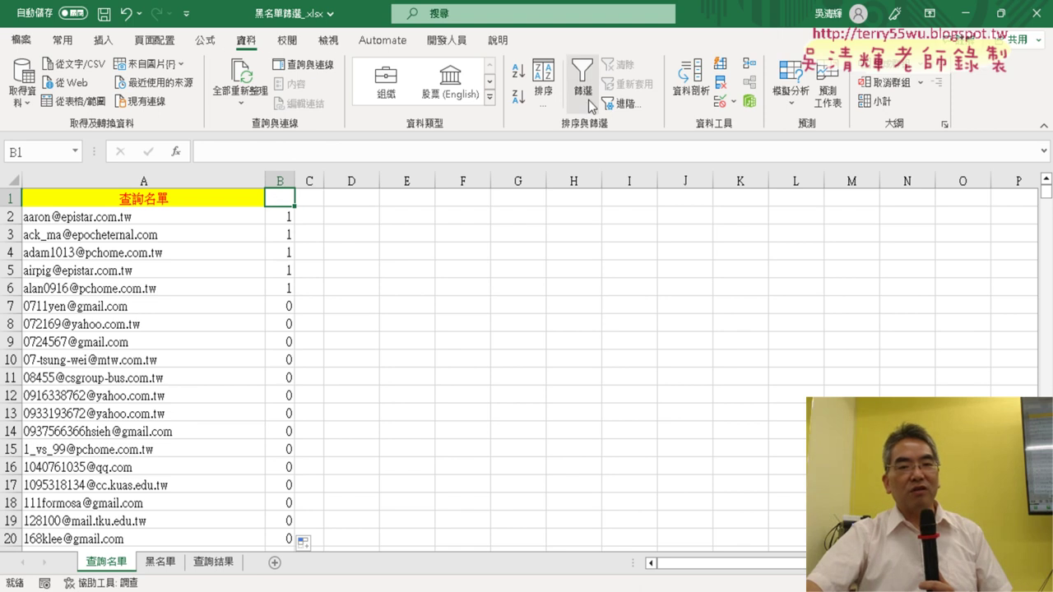
left_click(591, 105)
left_click(286, 199)
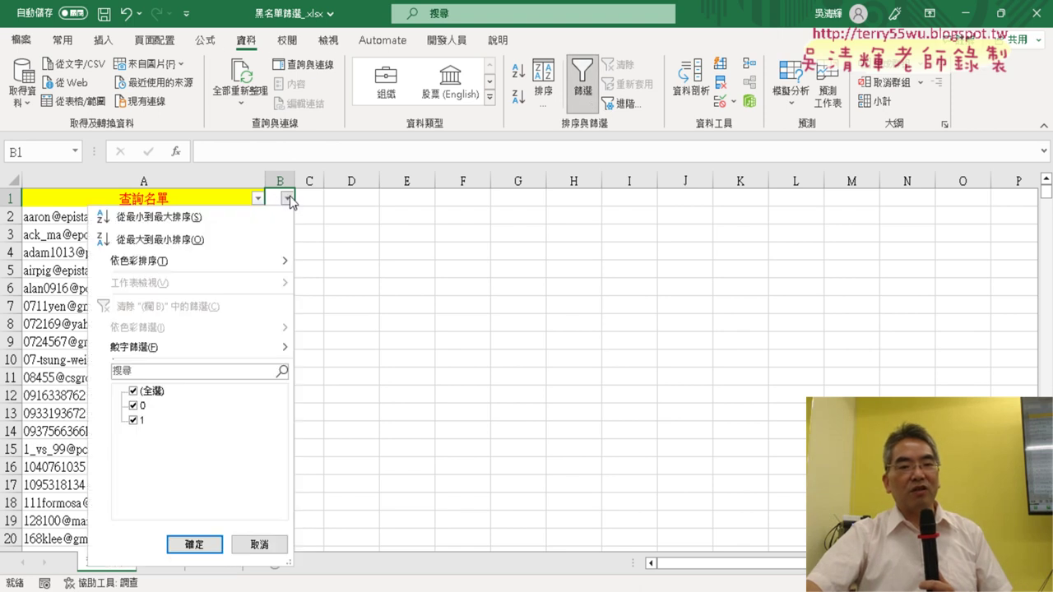
left_click(133, 391)
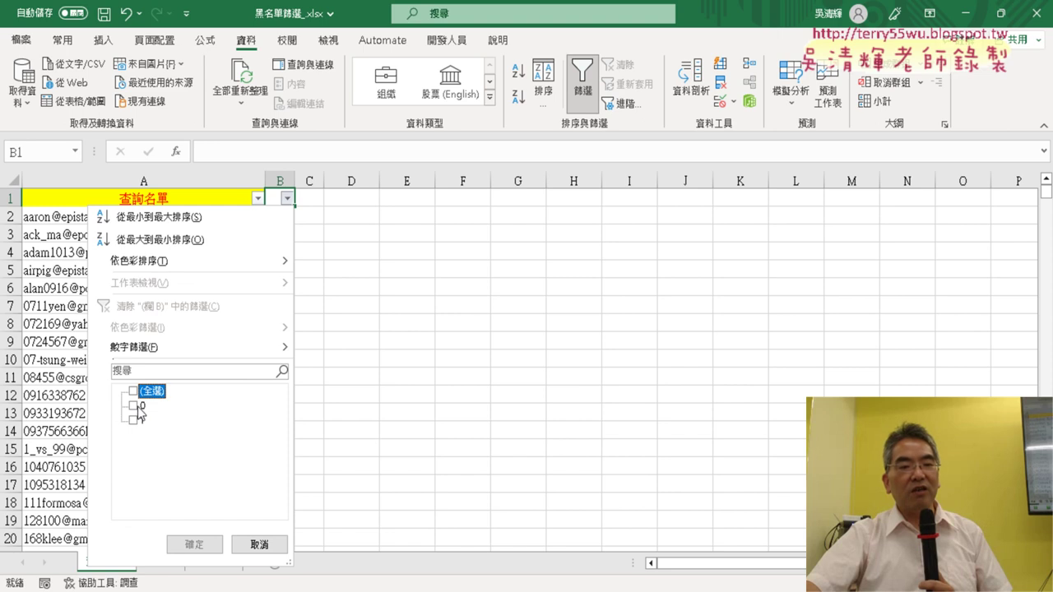
left_click(134, 419)
left_click(204, 548)
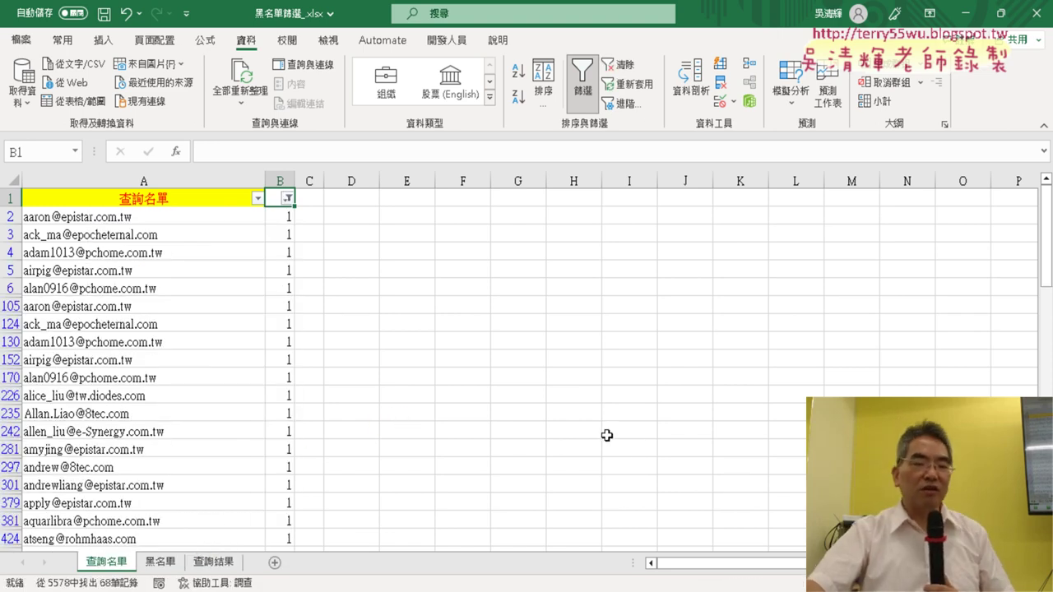
left_click(199, 198)
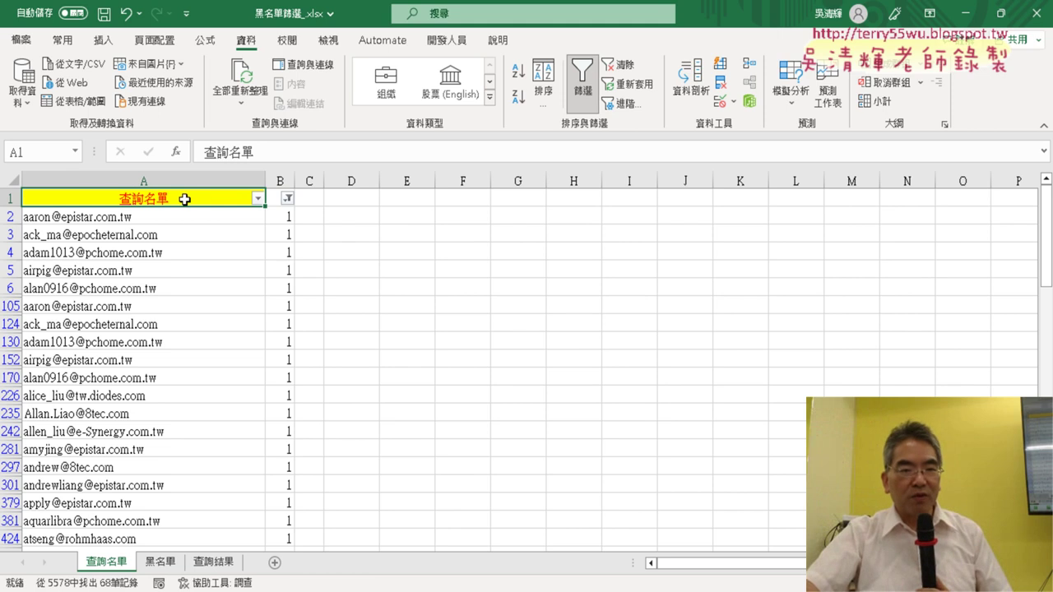
Copy the filtered e-mails from A1 down column A and switch to the 查詢結果 sheet
left_click_drag(186, 197, 179, 198)
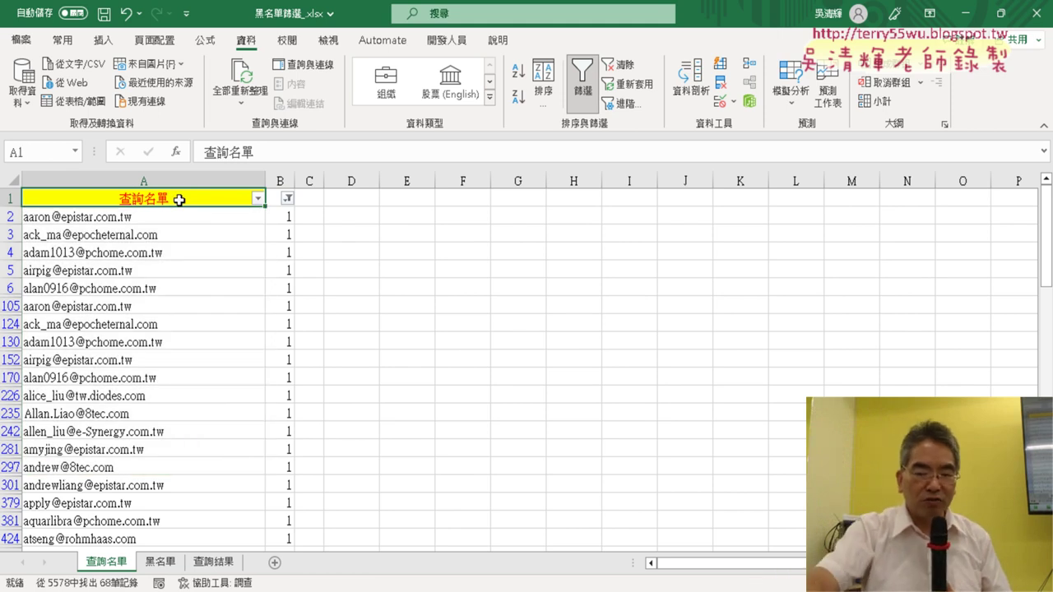
key("ctrl+shift+Down")
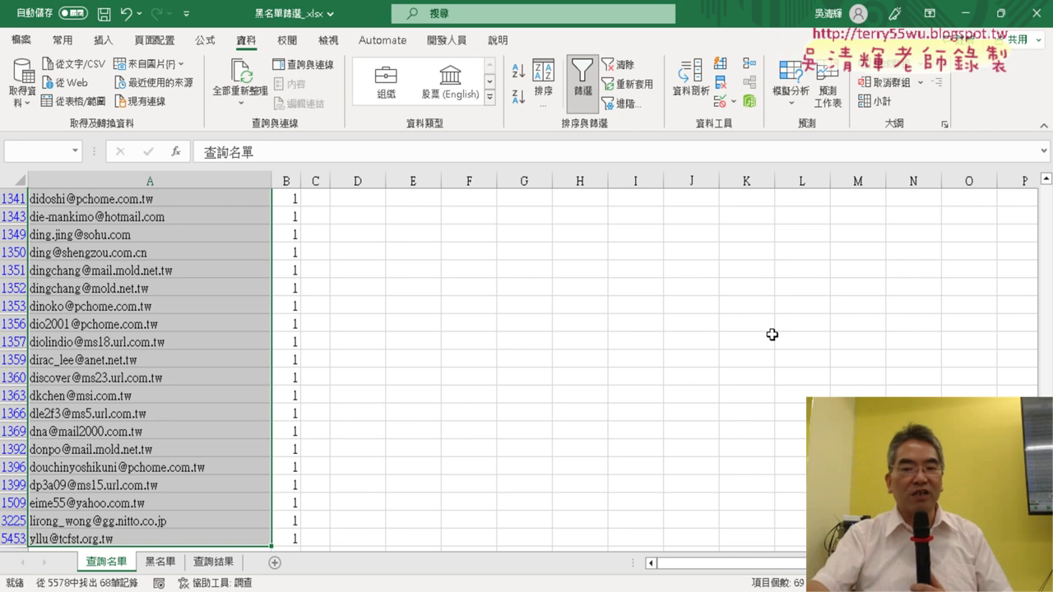
scroll(806, 234, "up", 8)
scroll(806, 233, "up", 9)
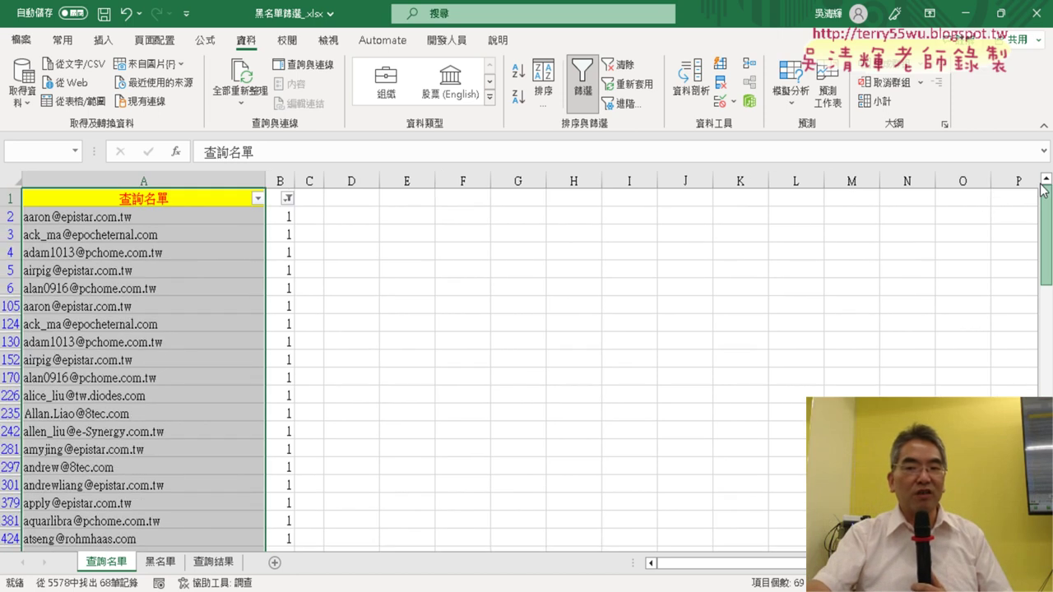
left_click(196, 199)
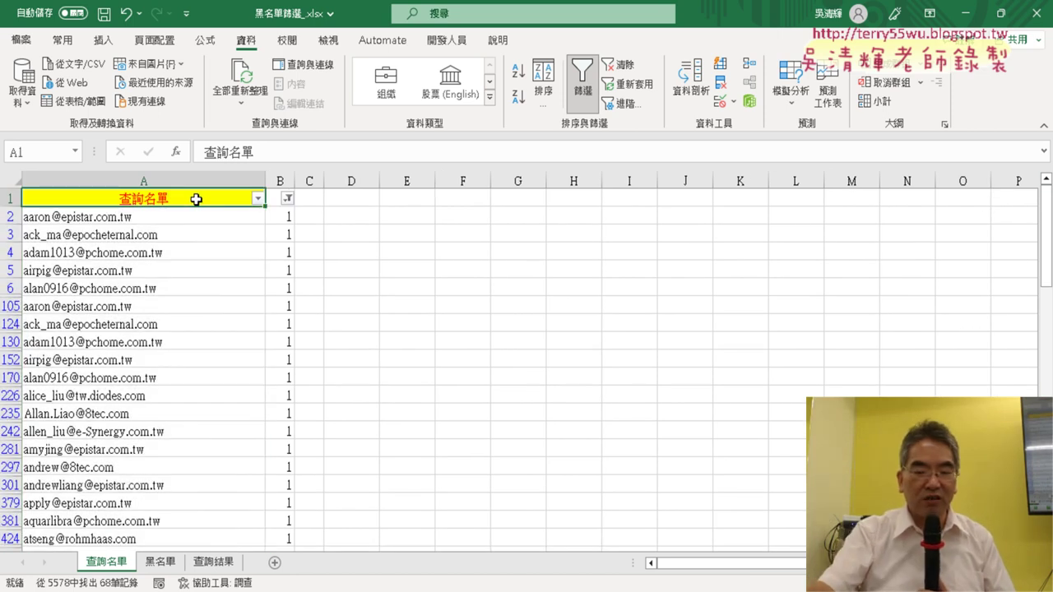
key("ctrl+shift+Down")
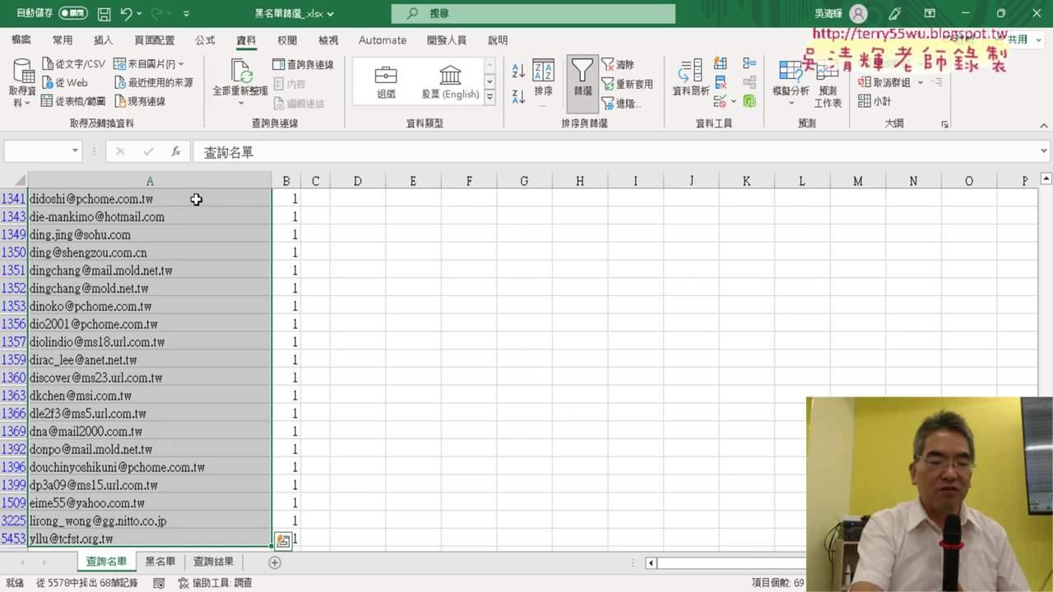
key("ctrl+c")
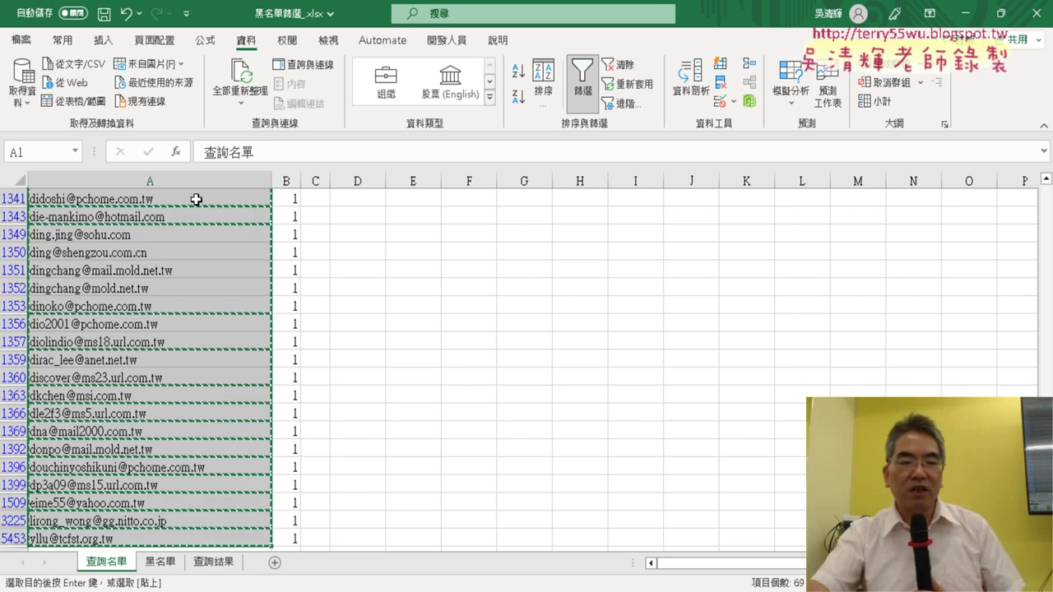
left_click(223, 565)
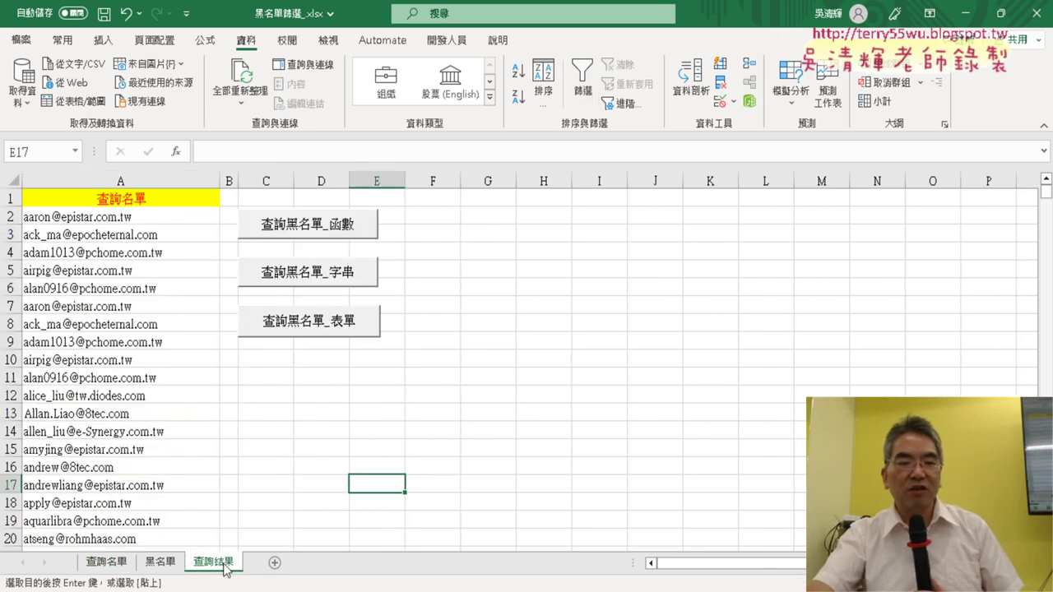
Paste the copied e-mails, with their 查詢名單 header, into 查詢結果 starting at A1
left_click(130, 199)
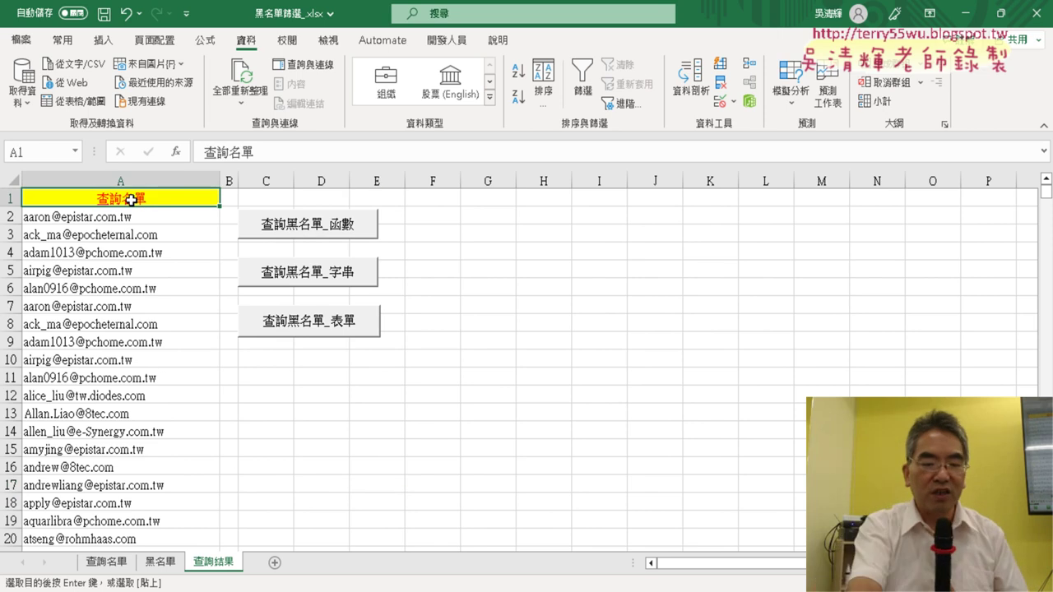
key("ctrl+v")
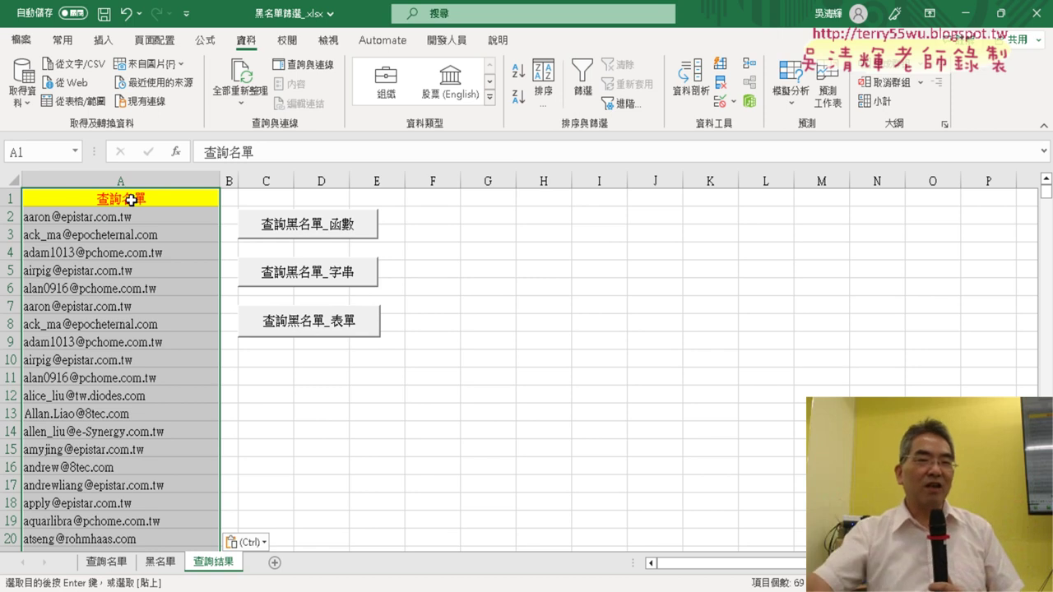
left_click(415, 390)
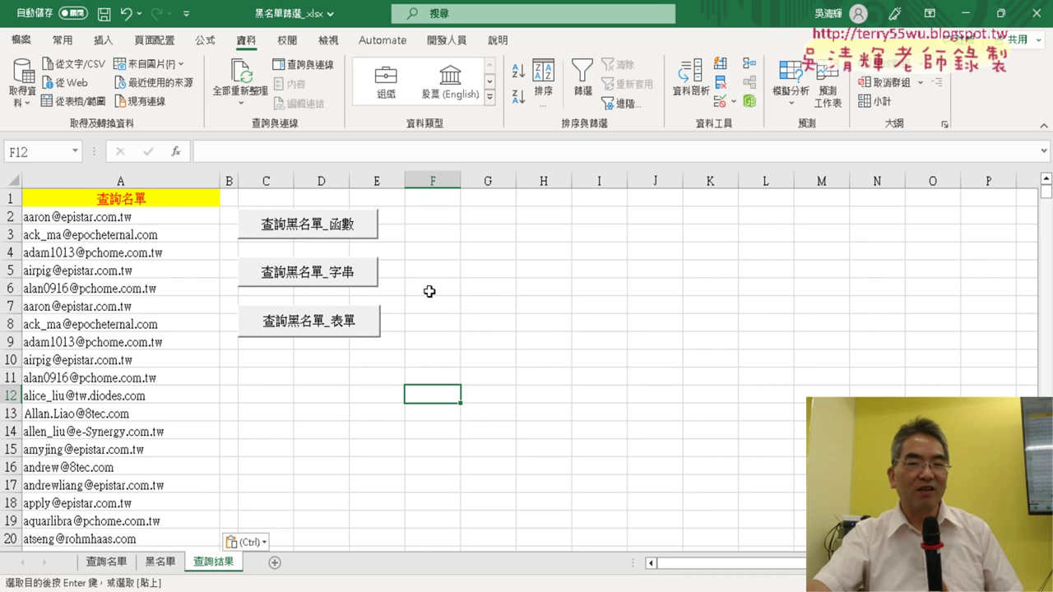
left_click(447, 39)
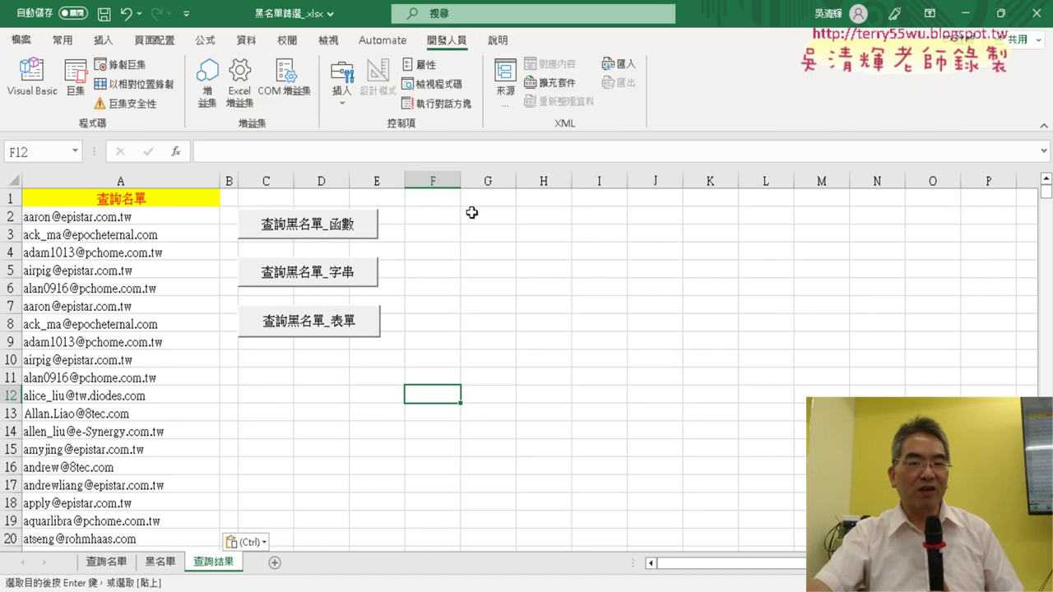
On the 查詢名單 sheet, turn off the Data filter so every address shows
left_click(469, 374)
left_click(111, 564)
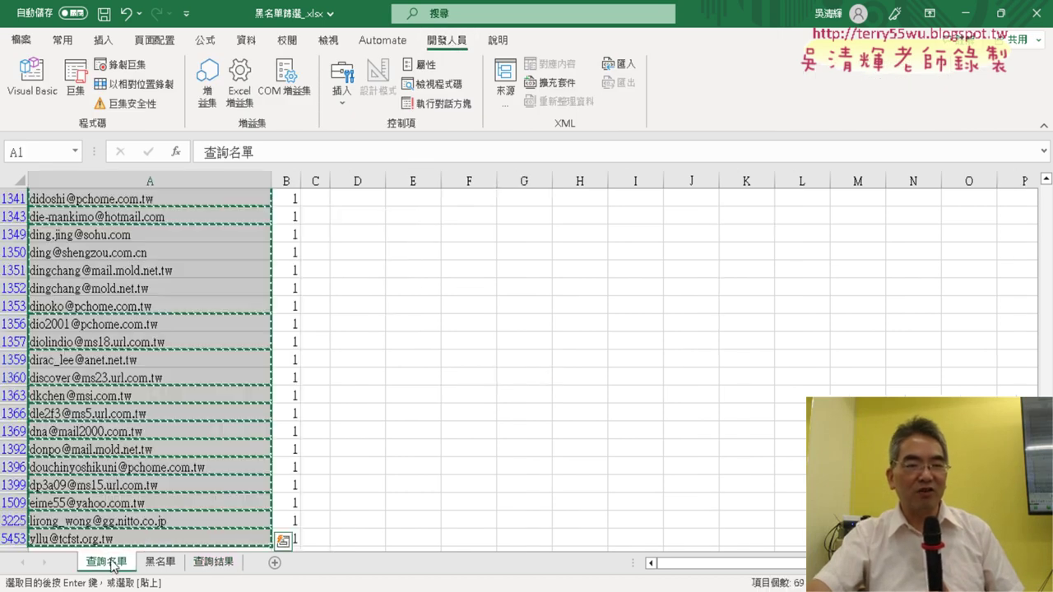
scroll(406, 400, "up", 6)
scroll(934, 313, "up", 3)
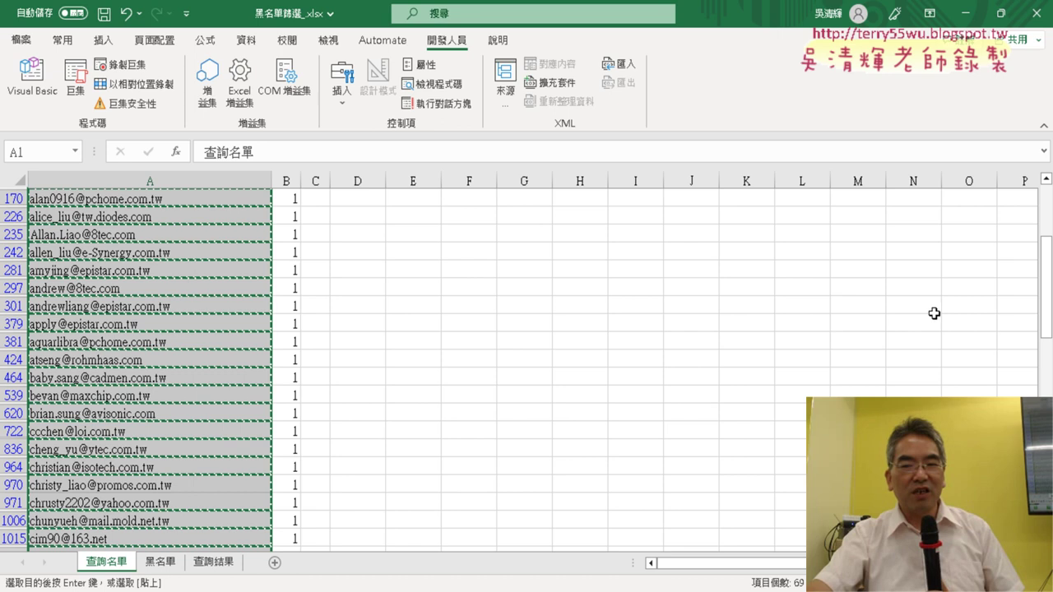
scroll(941, 251, "up", 1)
scroll(736, 251, "up", 1)
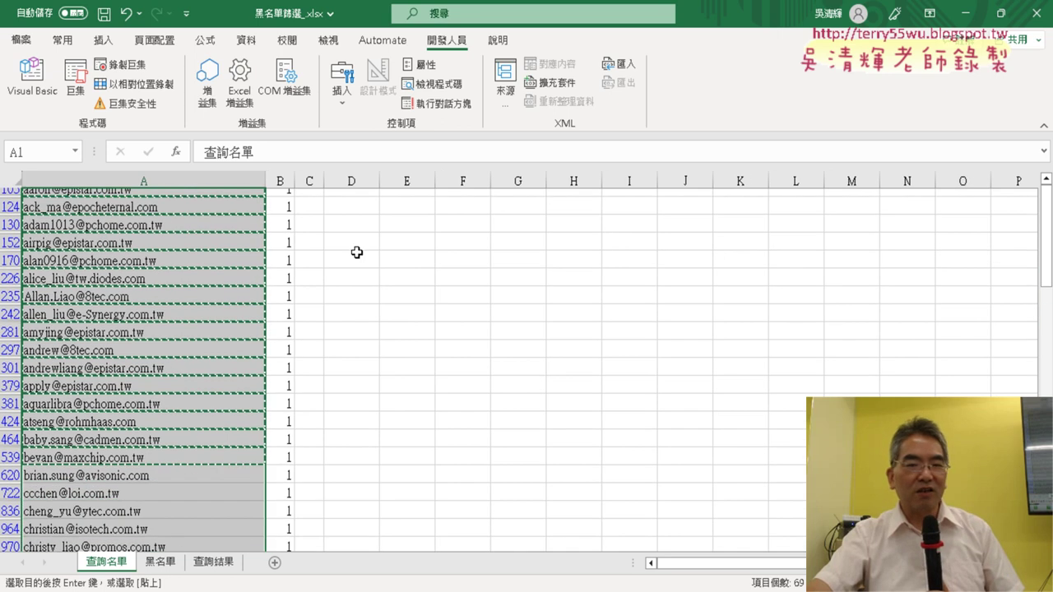
left_click(194, 233)
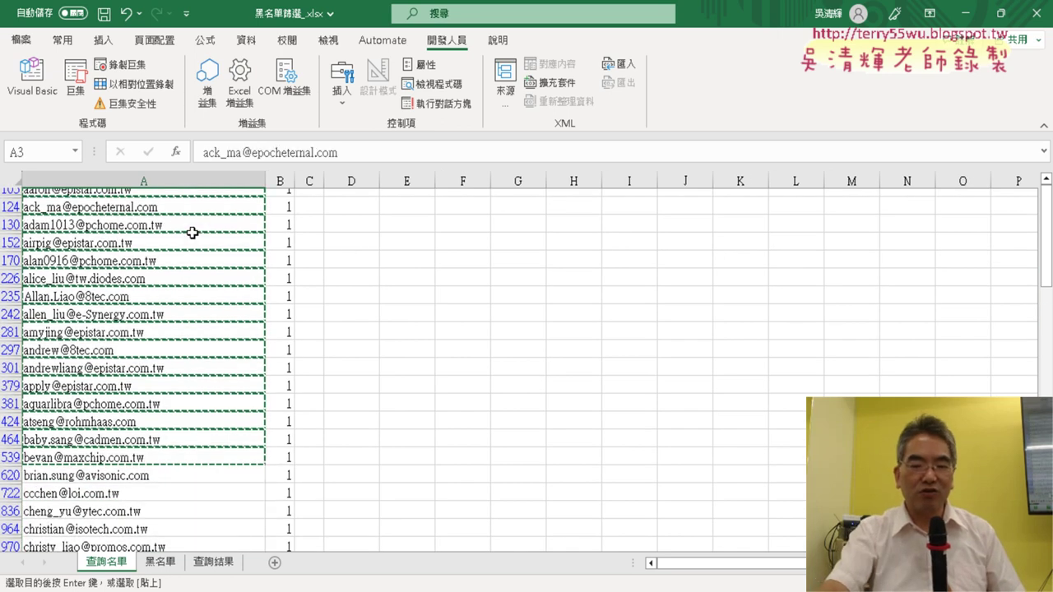
key("ctrl+Home")
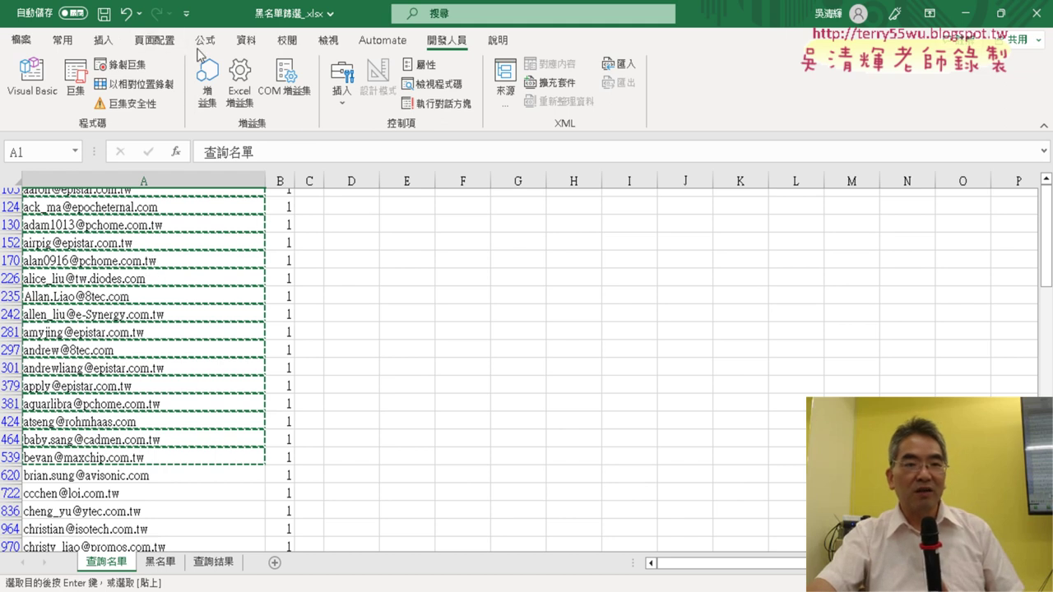
left_click(246, 40)
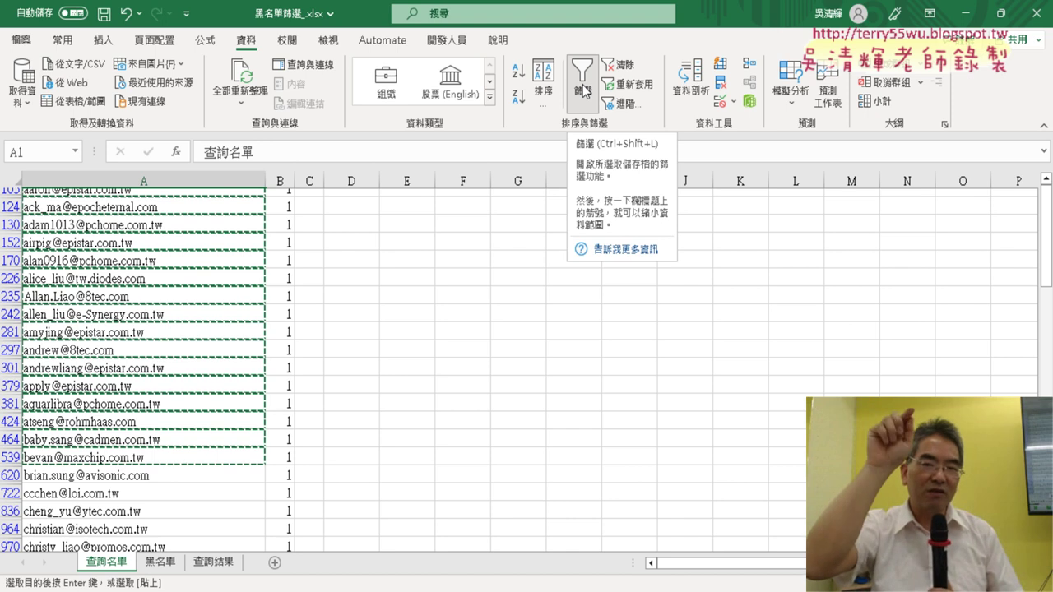
left_click(582, 86)
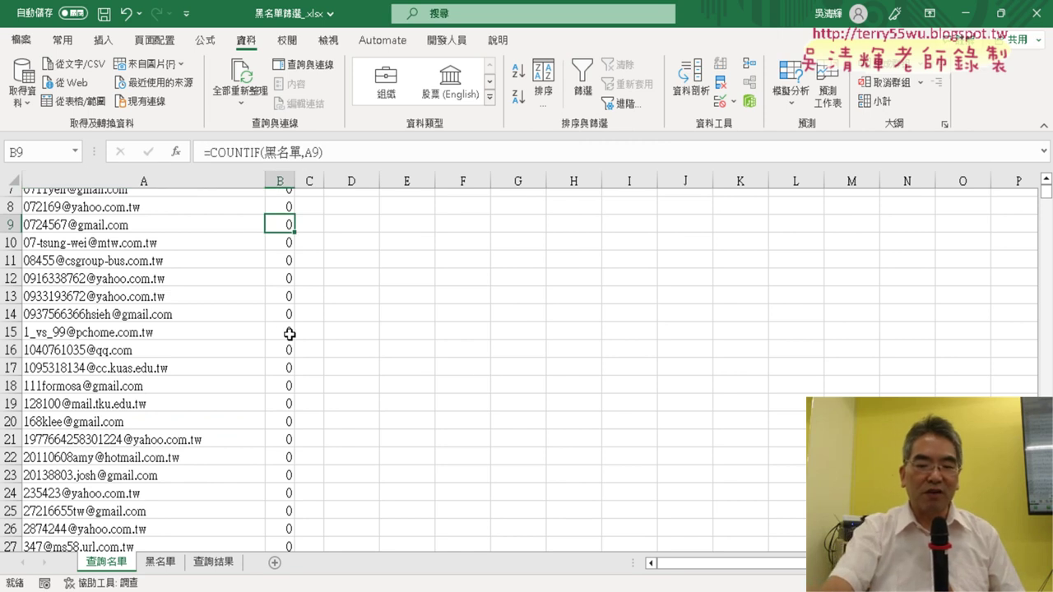
Check the COUNTIF formula in B2, then return to the 查詢結果 sheet
key("ctrl+Up")
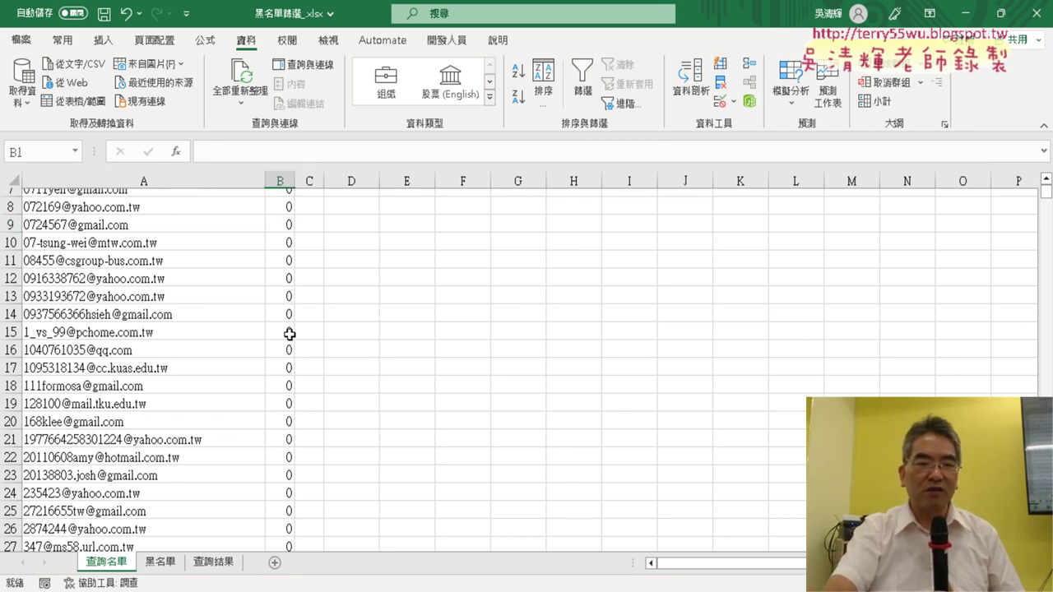
scroll(277, 280, "down", 1)
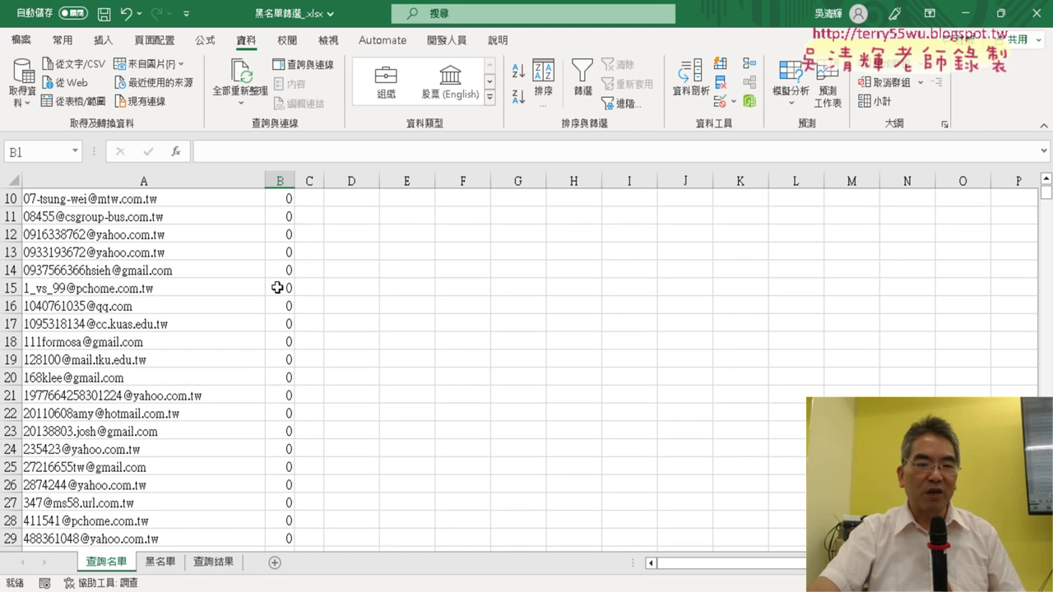
scroll(140, 309, "up", 1)
left_click(138, 321)
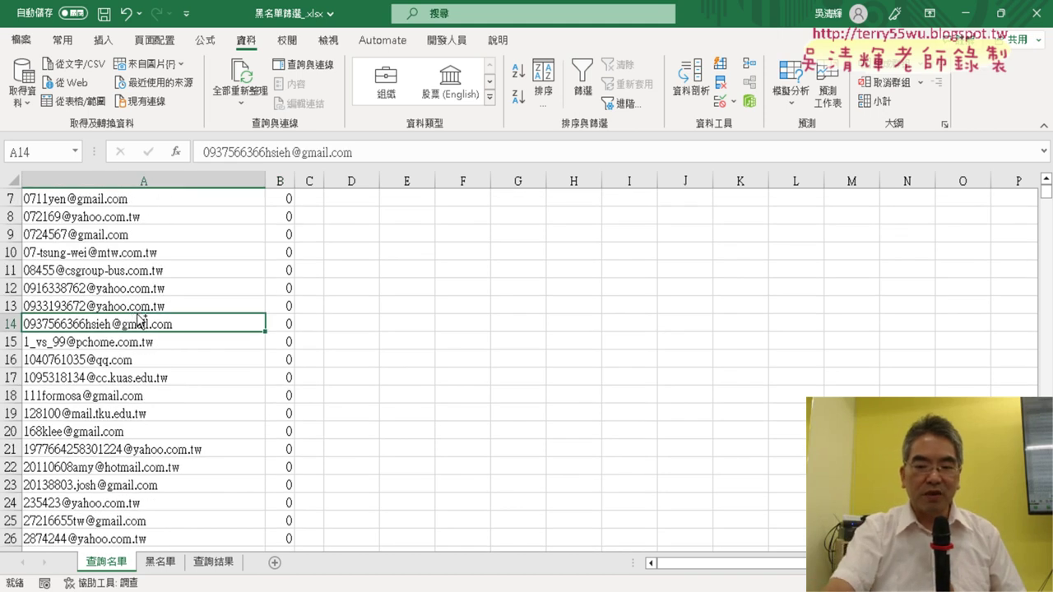
key("ctrl+Up")
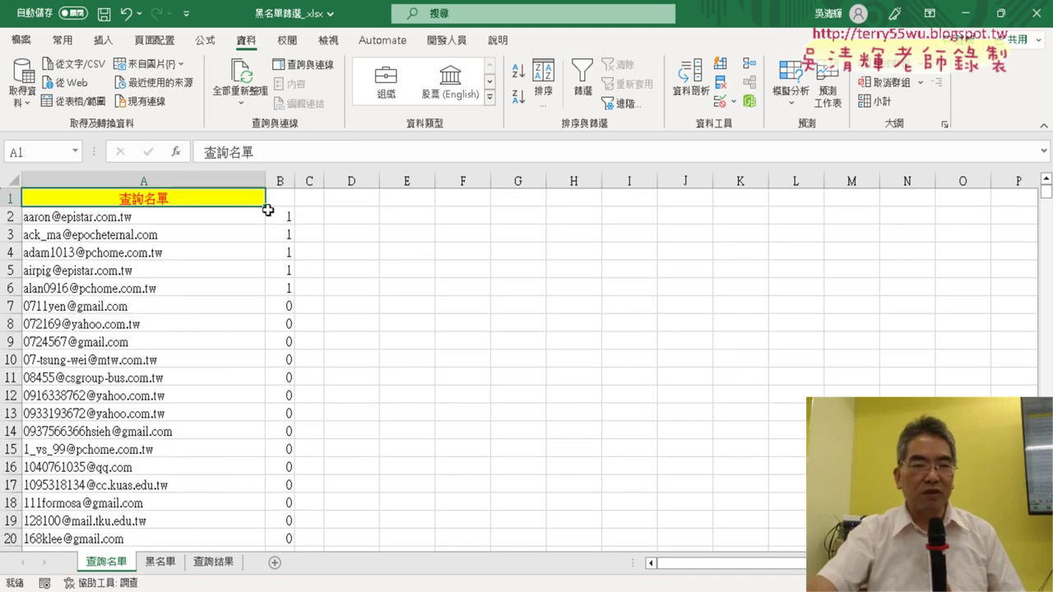
left_click(268, 212)
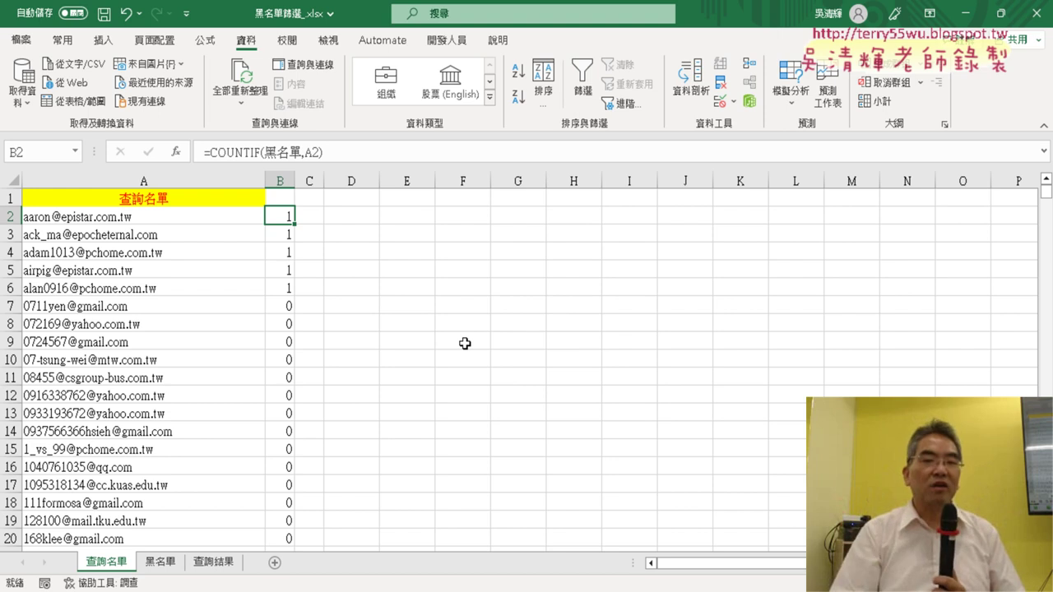
left_click(437, 352)
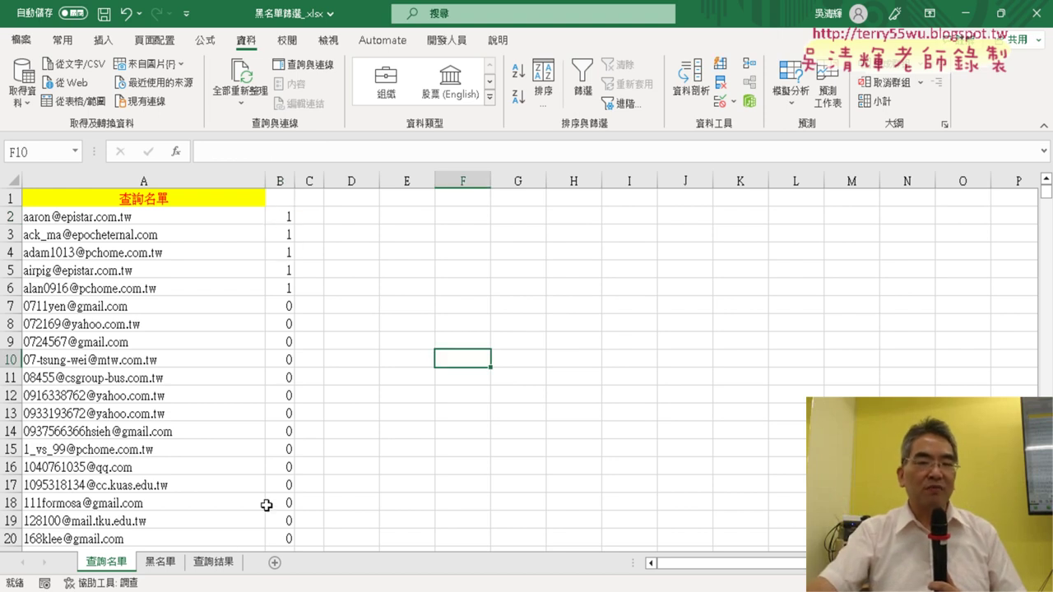
left_click(213, 564)
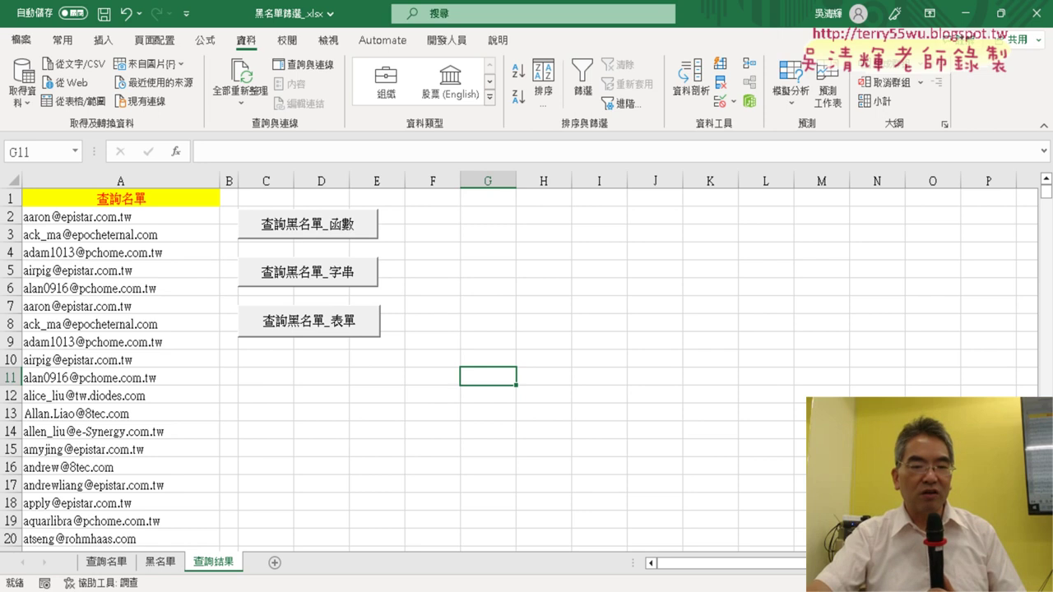
Read through the filter macro's step-commented VBA in the 黑名單篩選程式碼 Google Doc
mouse_move(356, 588)
left_click(351, 544)
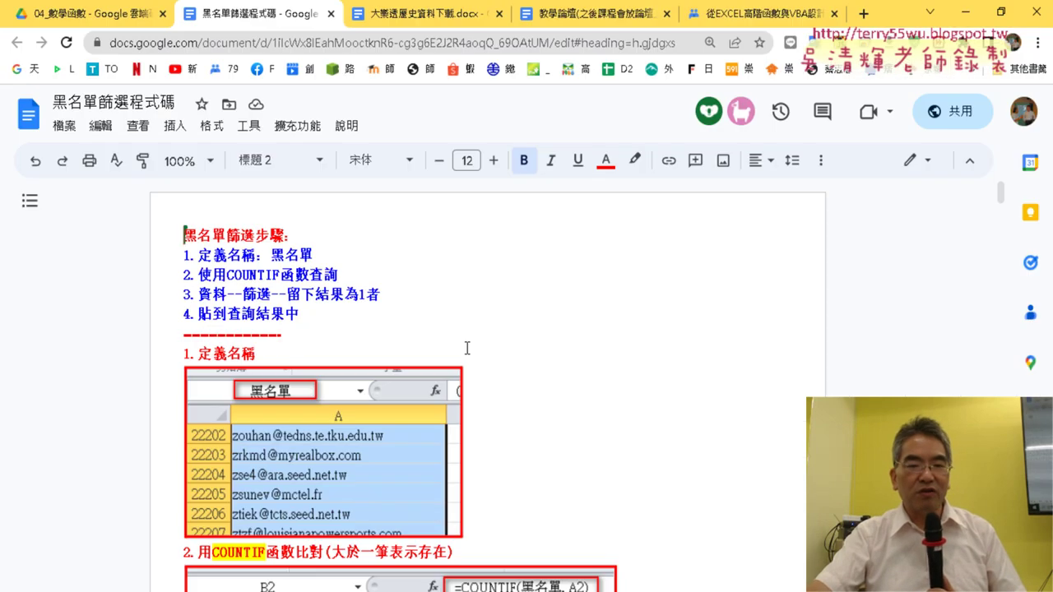
mouse_move(1001, 206)
left_mouse_down()
mouse_move(1004, 303)
mouse_move(1004, 265)
left_mouse_up()
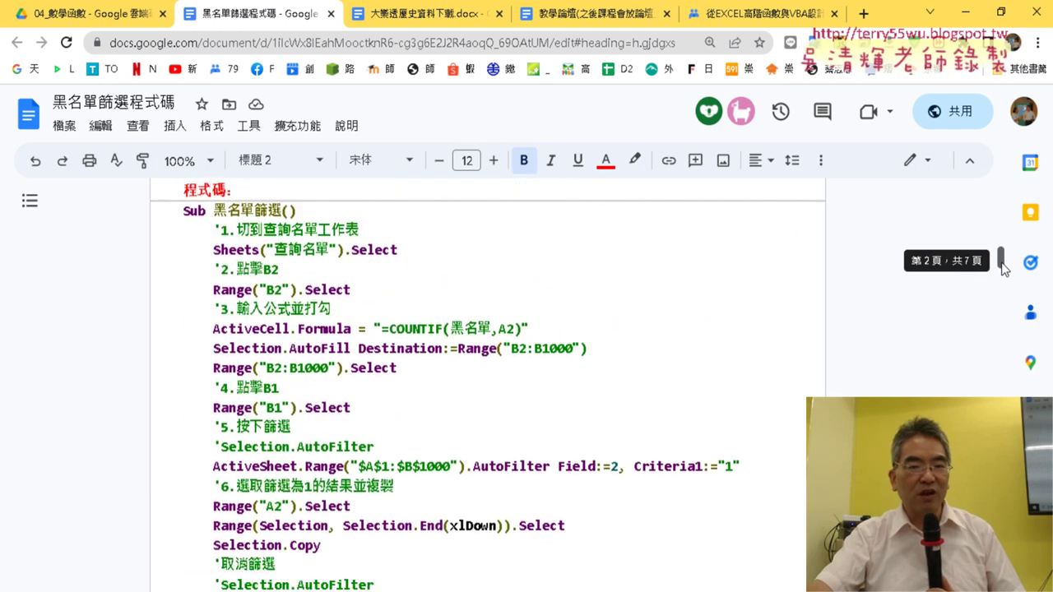
scroll(570, 287, "down", 2)
scroll(570, 288, "up", 1)
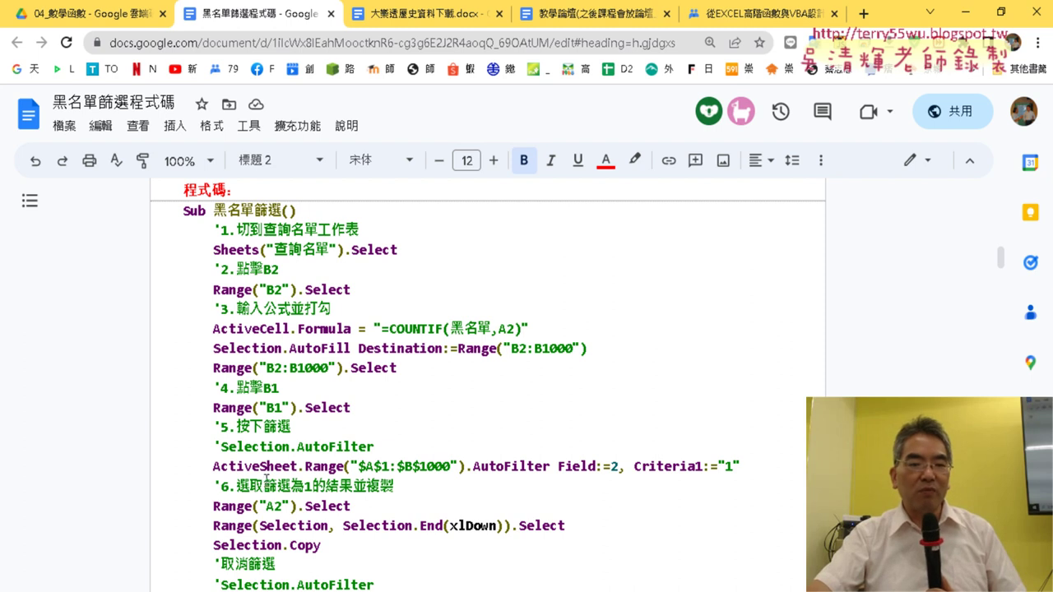
left_click(277, 229)
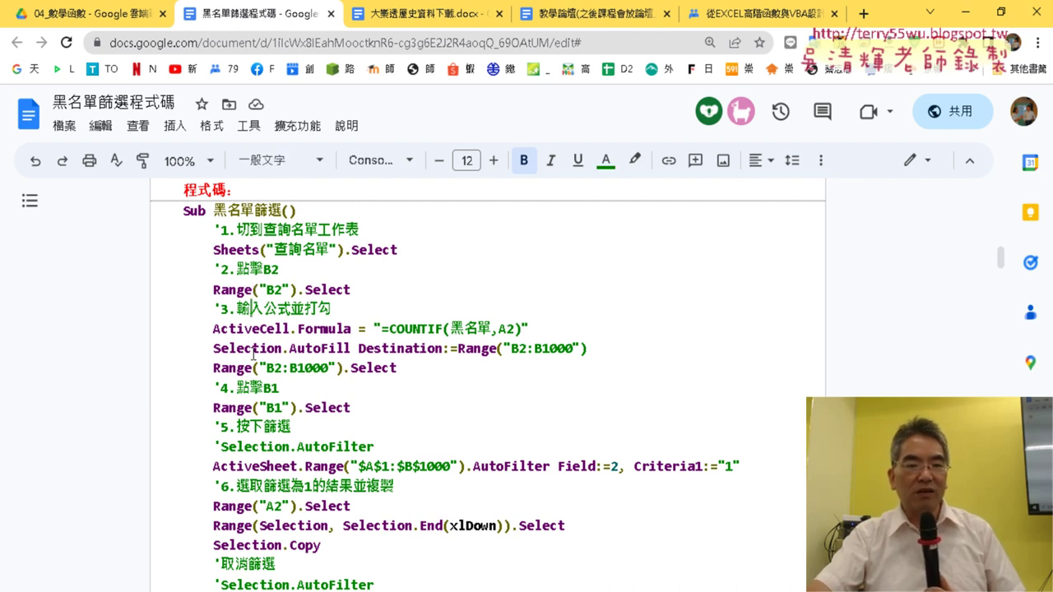
scroll(269, 492, "down", 1)
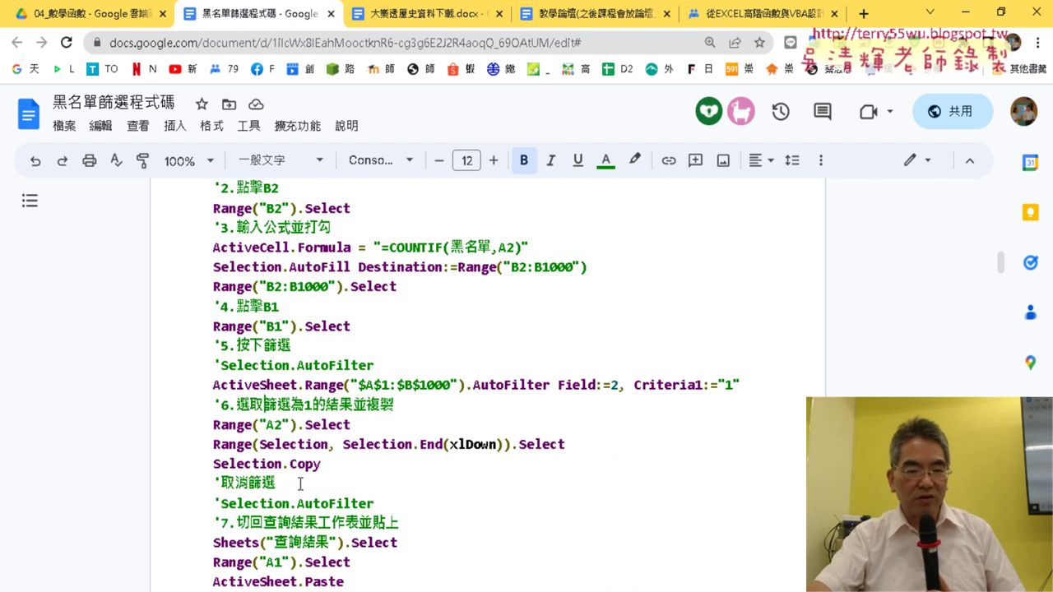
scroll(301, 482, "down", 1)
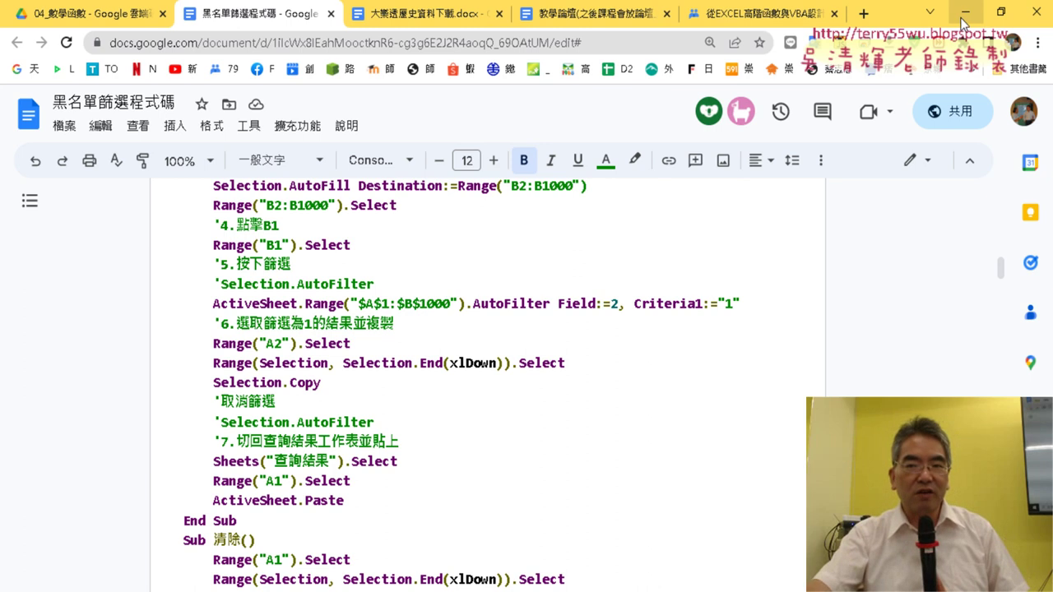
key("alt+Tab")
Start recording a macro named 黑名單篩選, stored in this workbook
left_click(506, 360)
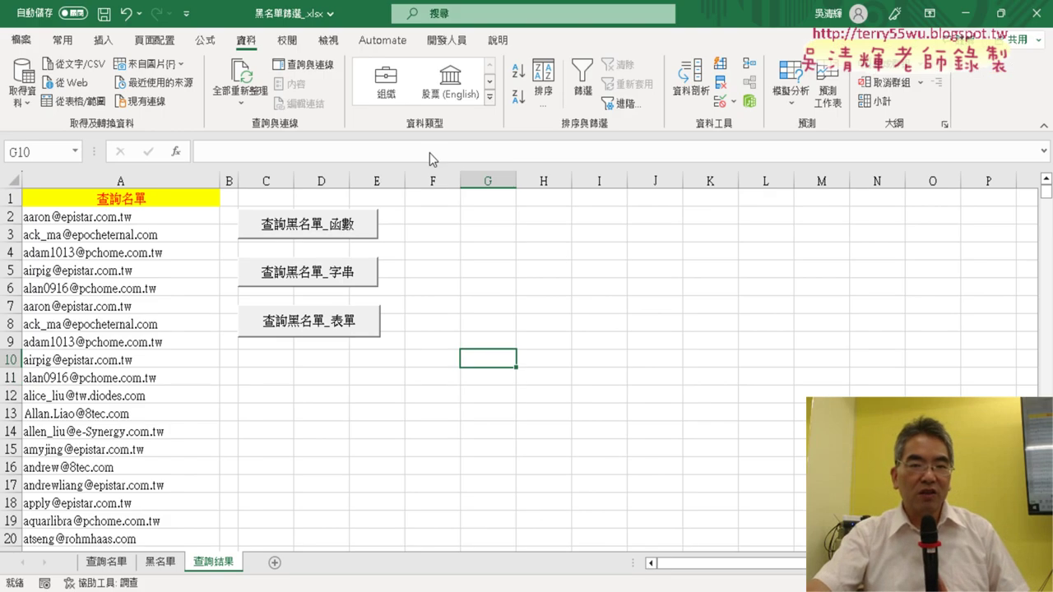
left_click(447, 39)
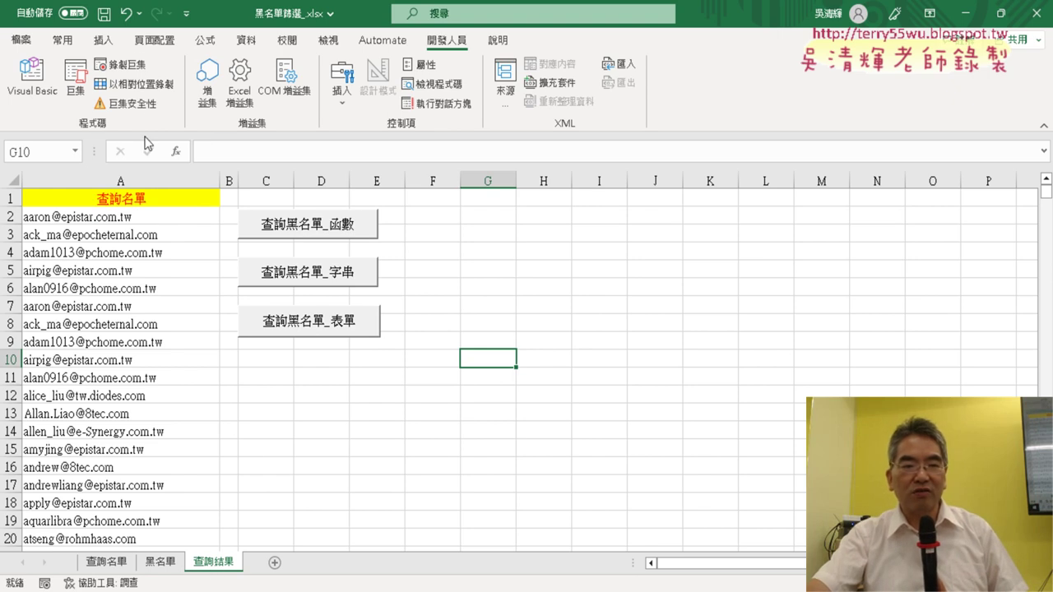
left_click(122, 64)
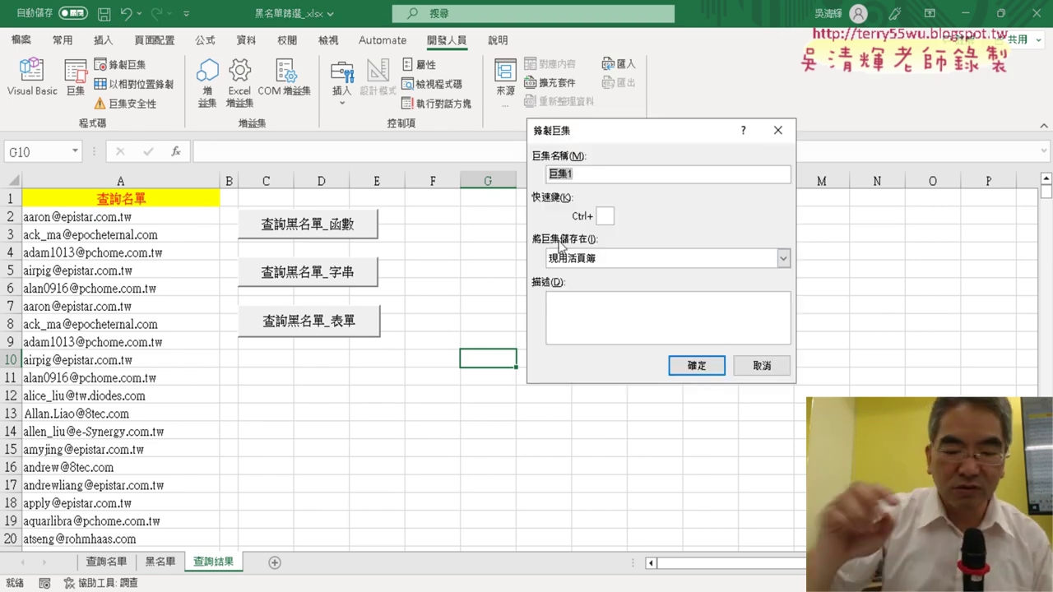
type("h")
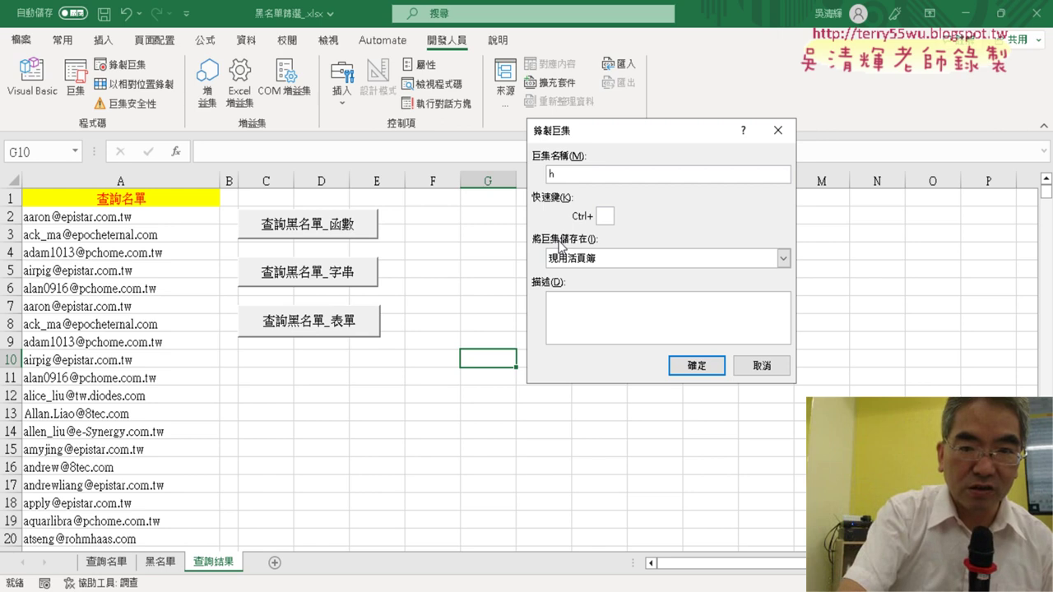
key("BackSpace")
type("黑ㄇ")
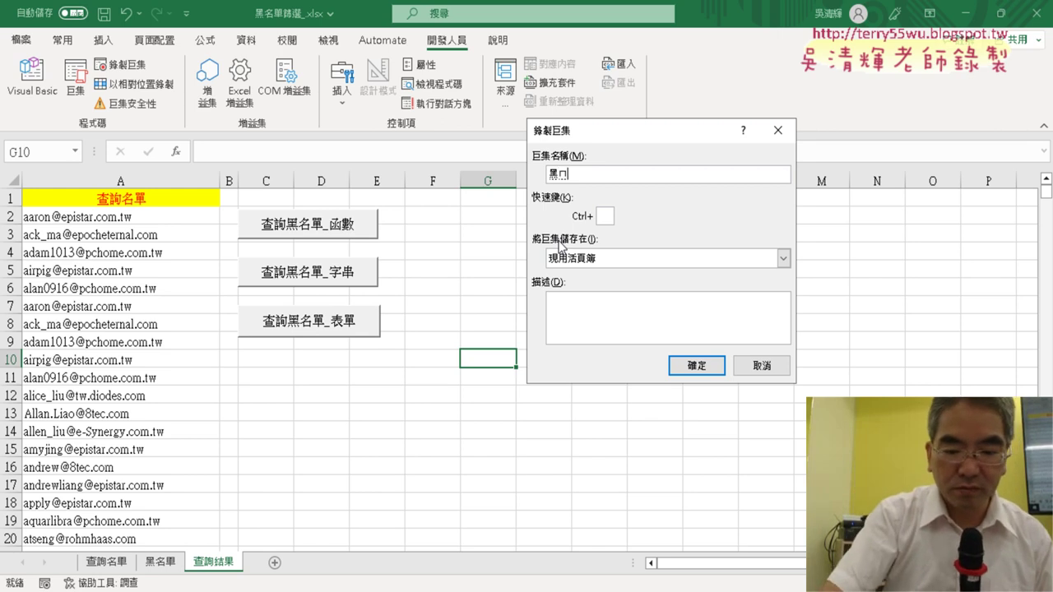
type("名ㄉ")
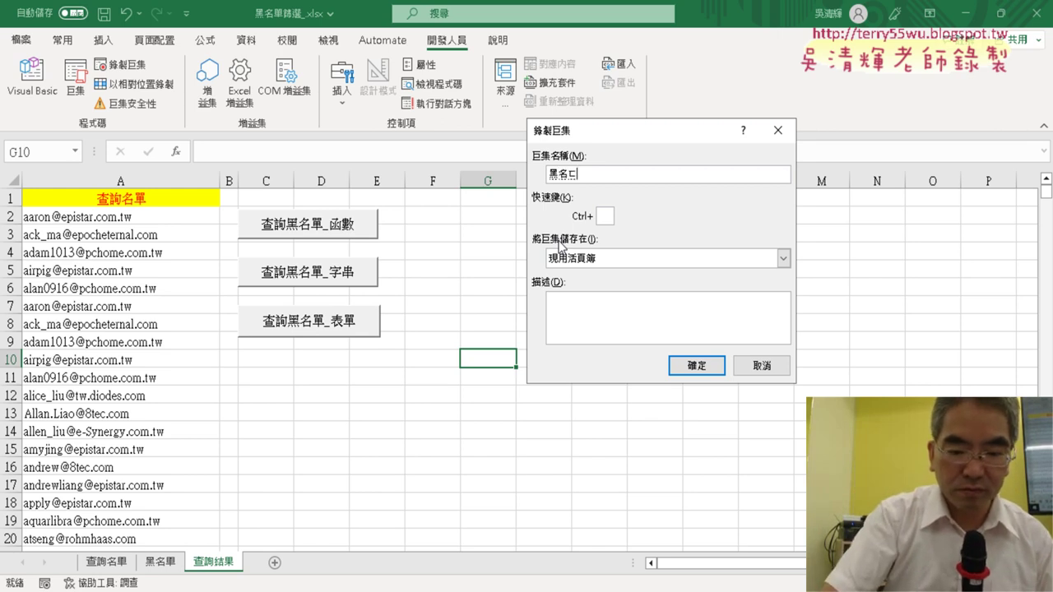
type("單")
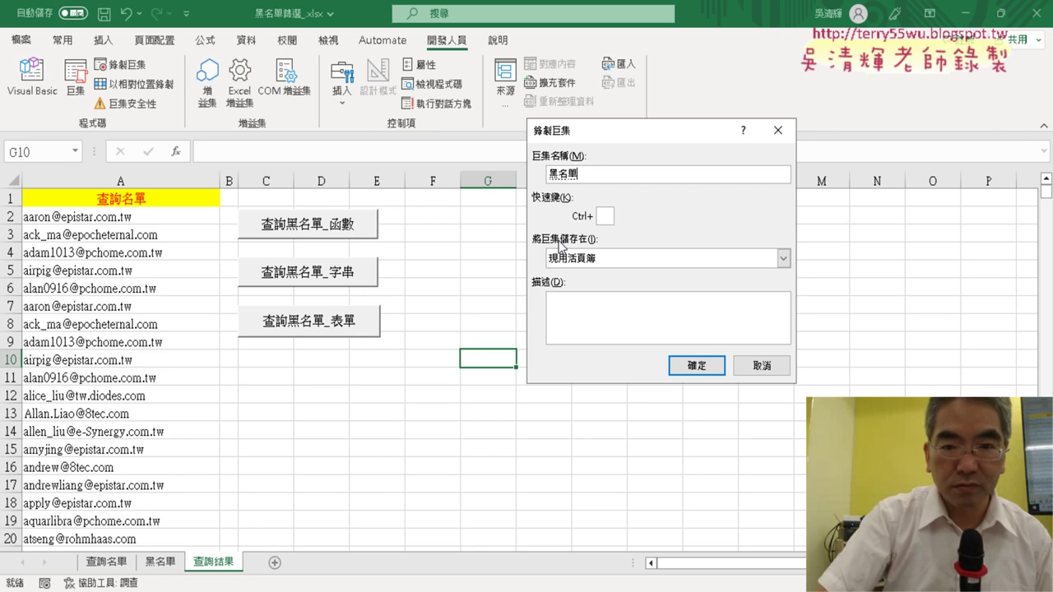
type("篩ㄒ")
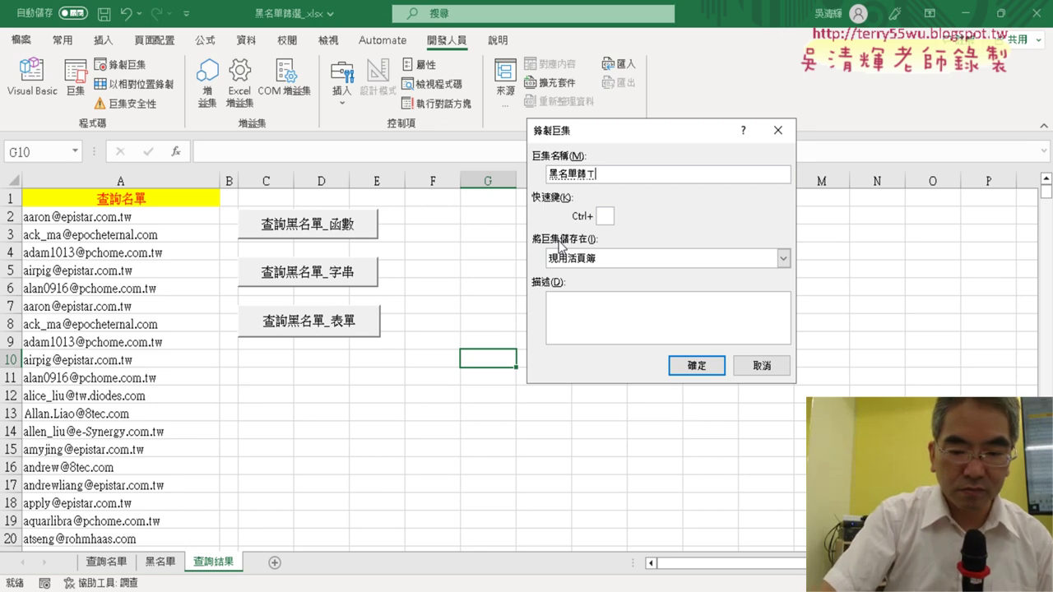
type("ㄩㄢ")
type("選")
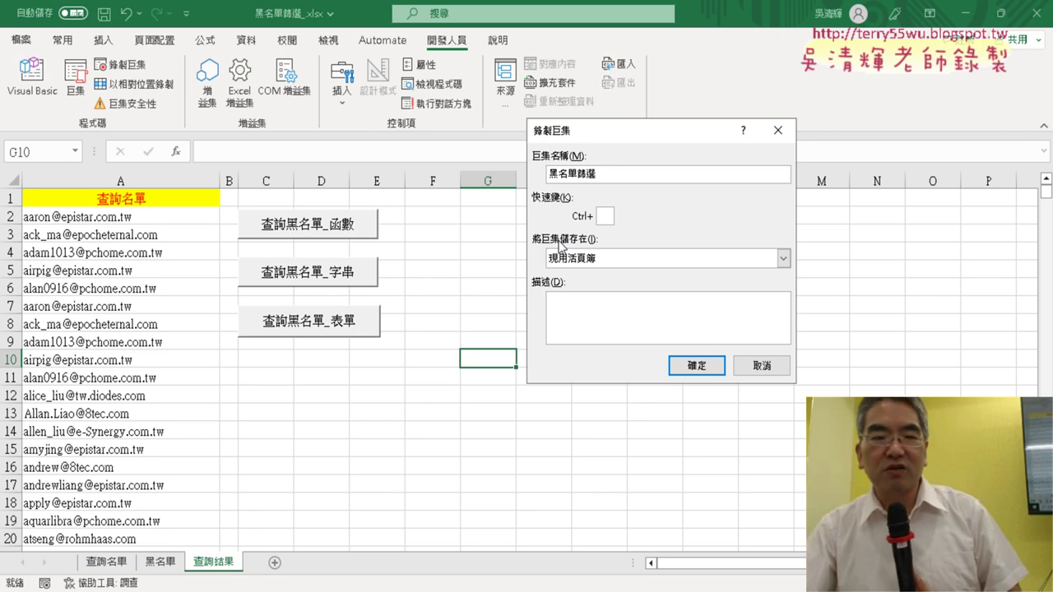
left_click(705, 367)
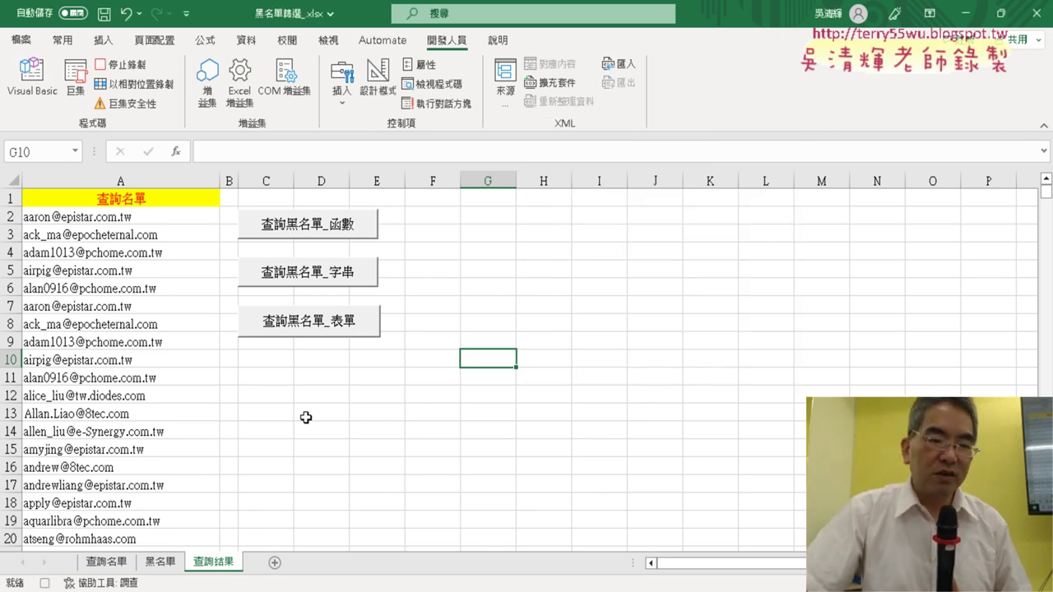
On 查詢名單, fill B2's =COUNTIF(黑名單,A2) down all of column B
left_click(115, 568)
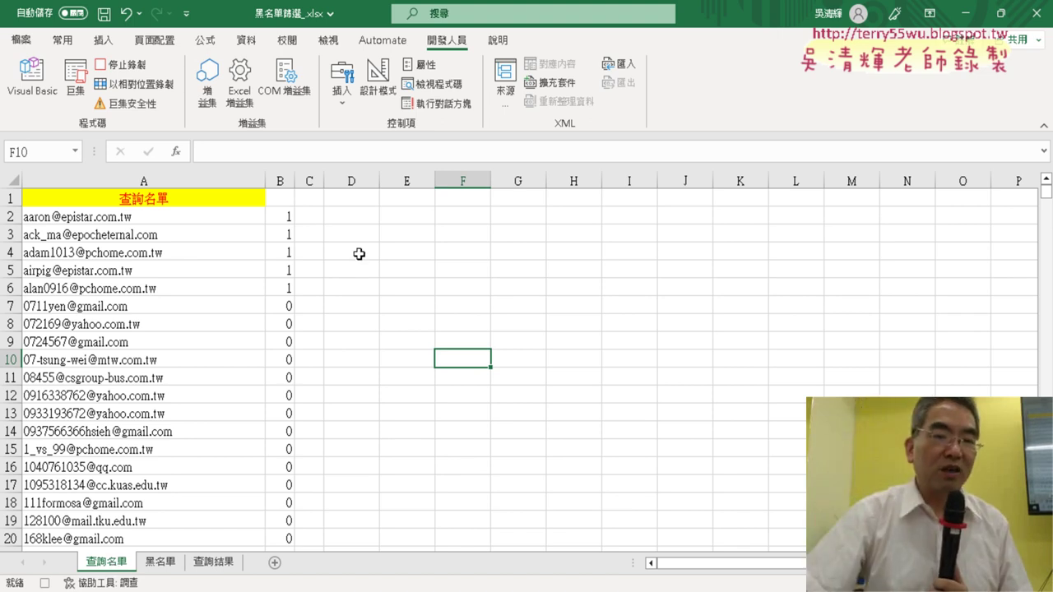
left_click(284, 218)
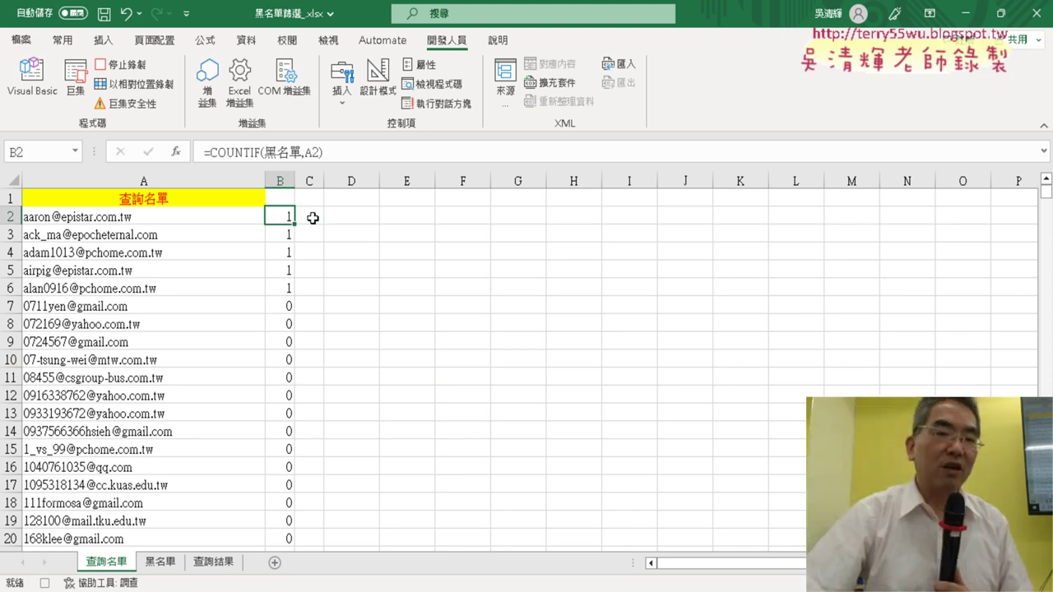
left_click(240, 151)
left_click(149, 153)
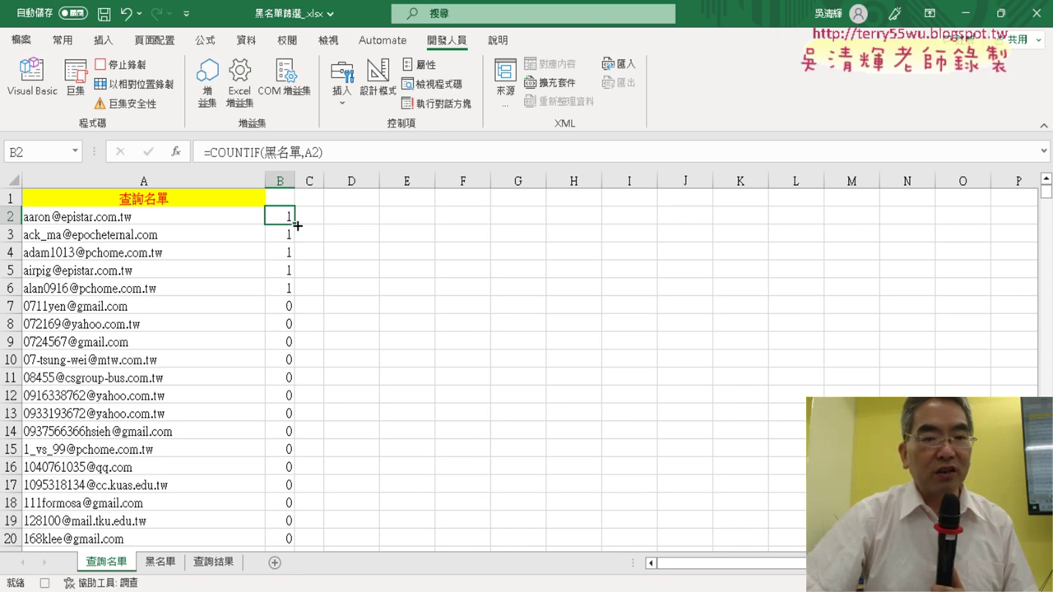
double_click(296, 224)
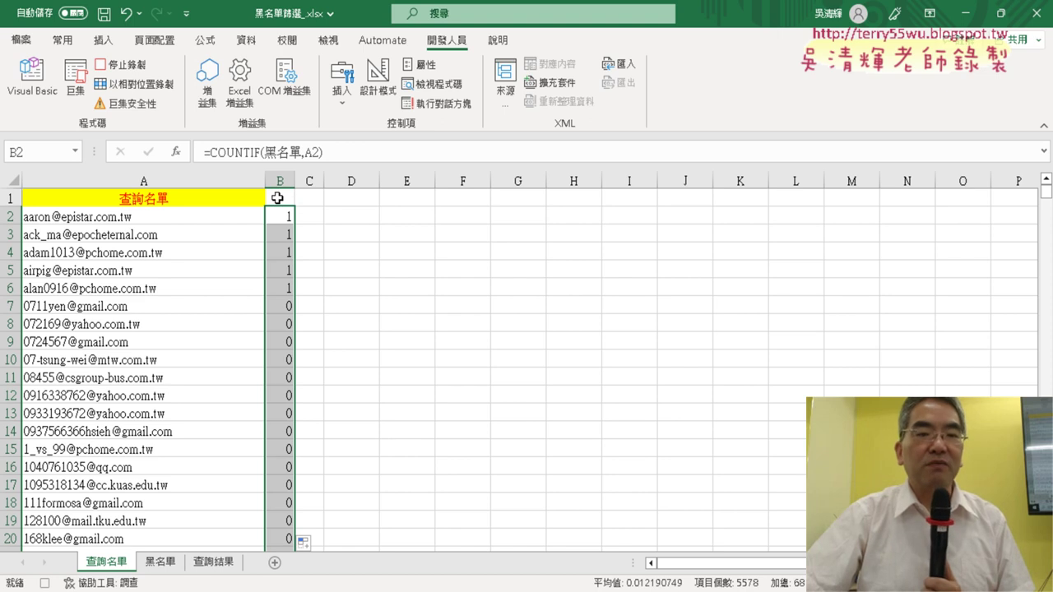
Filter column B to show only rows with 1, leaving 68 of 5578 records
left_click(278, 198)
left_click(250, 41)
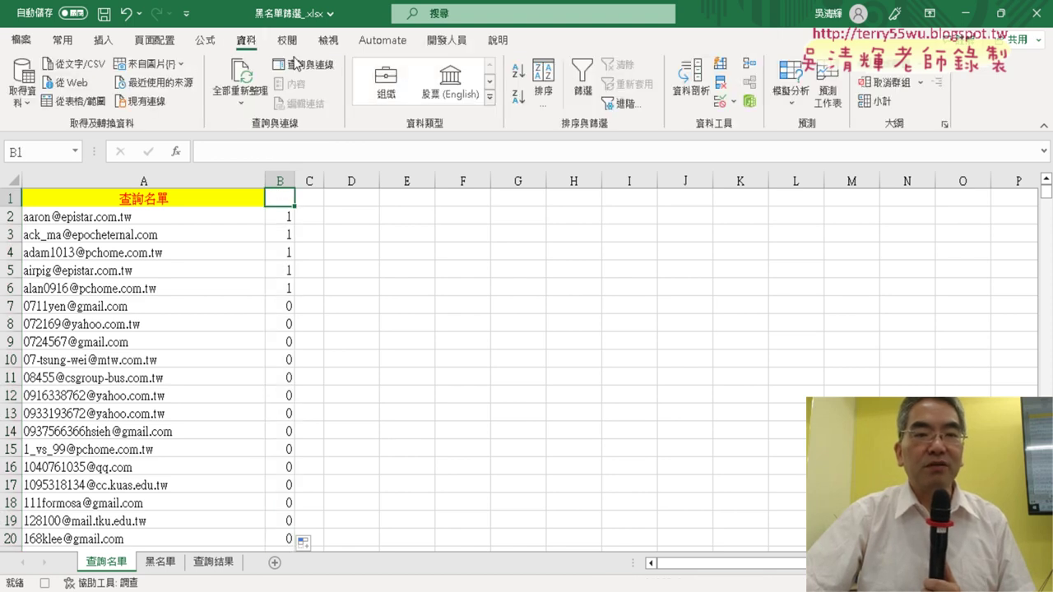
left_click(582, 86)
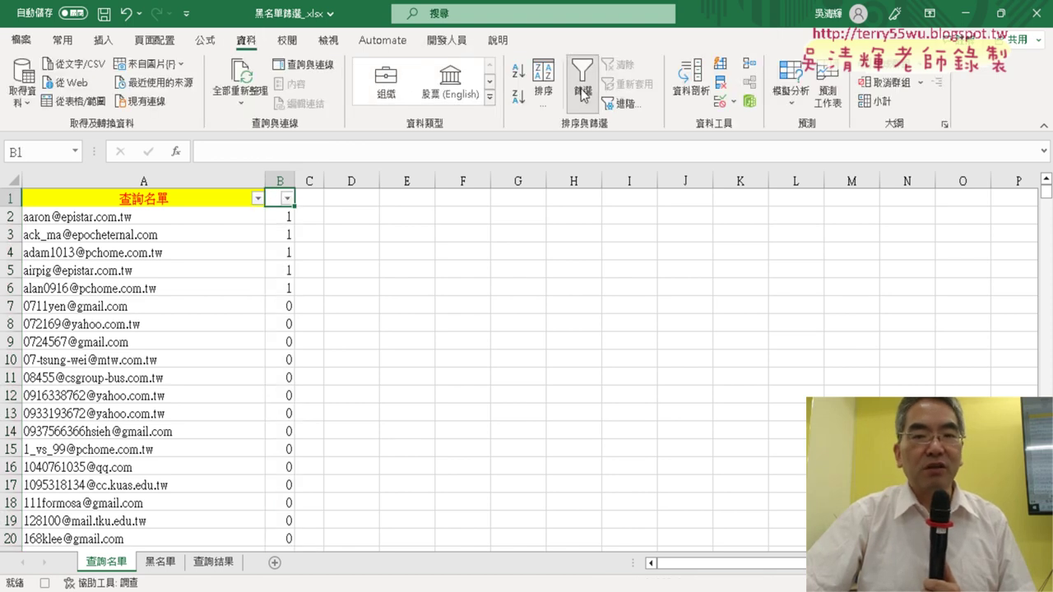
left_click(288, 199)
left_click(145, 393)
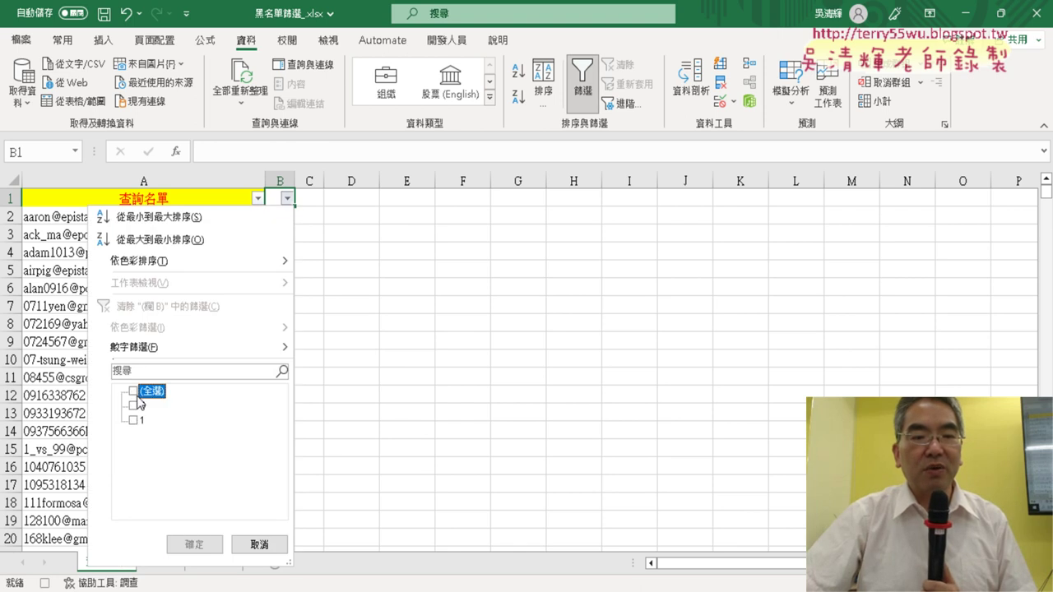
left_click(137, 421)
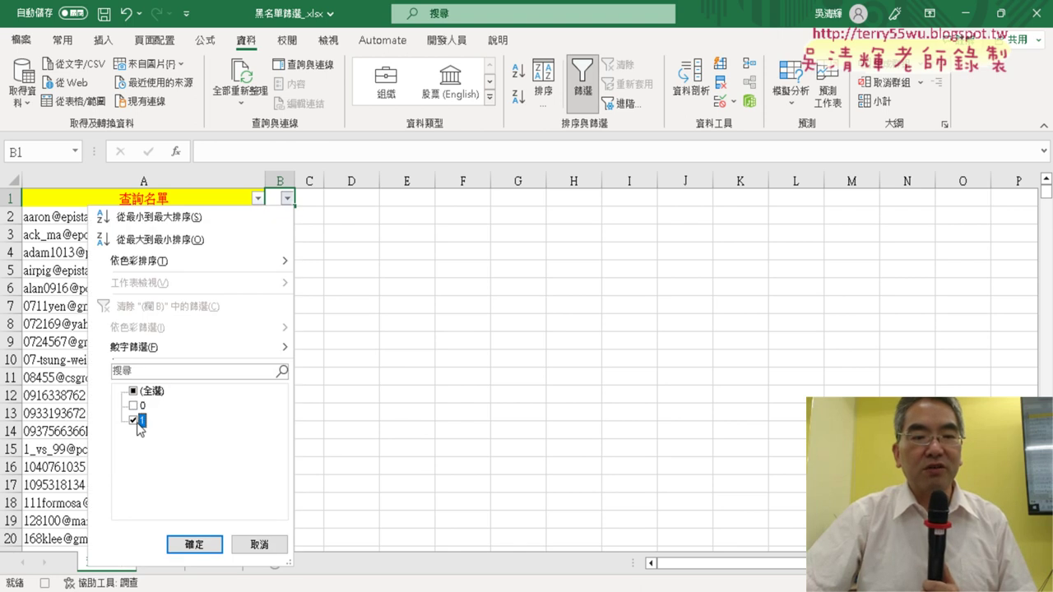
left_click(205, 546)
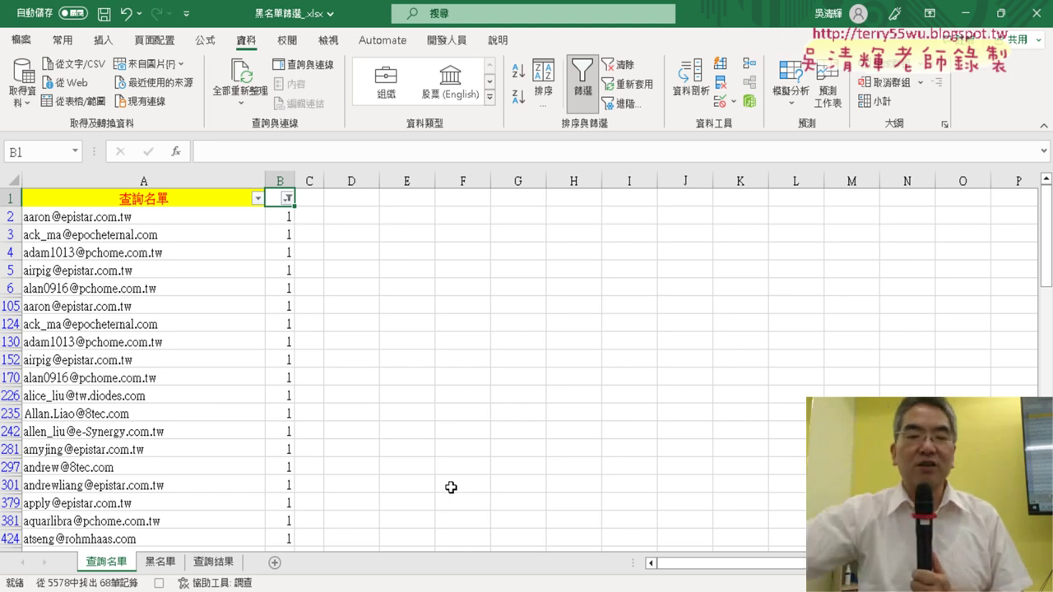
left_click(179, 202)
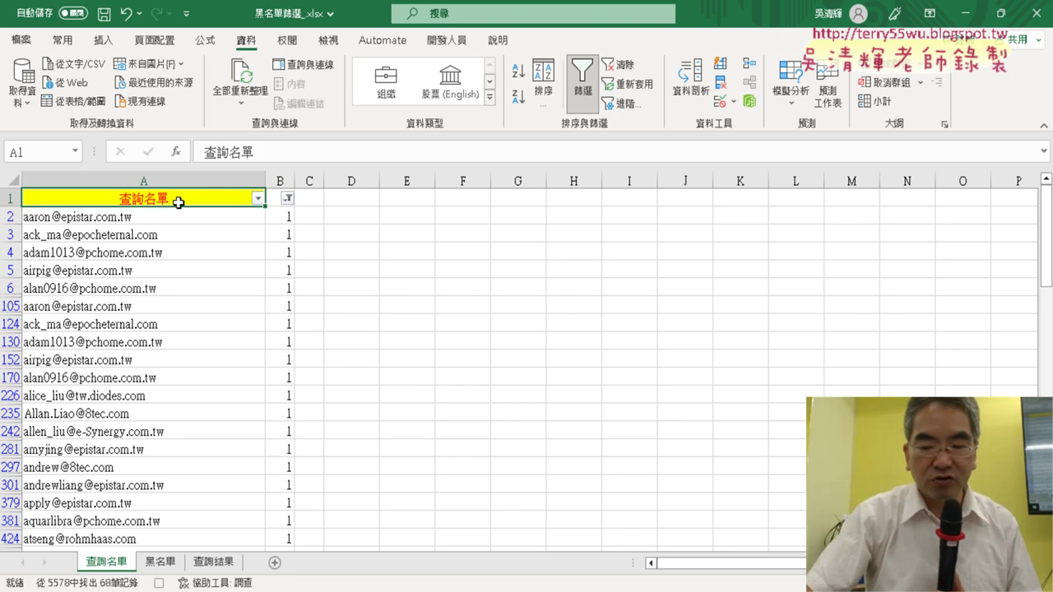
Copy the 68 filtered e-mails and paste them at A1 of the 查詢結果 sheet
key("ctrl+shift+Down")
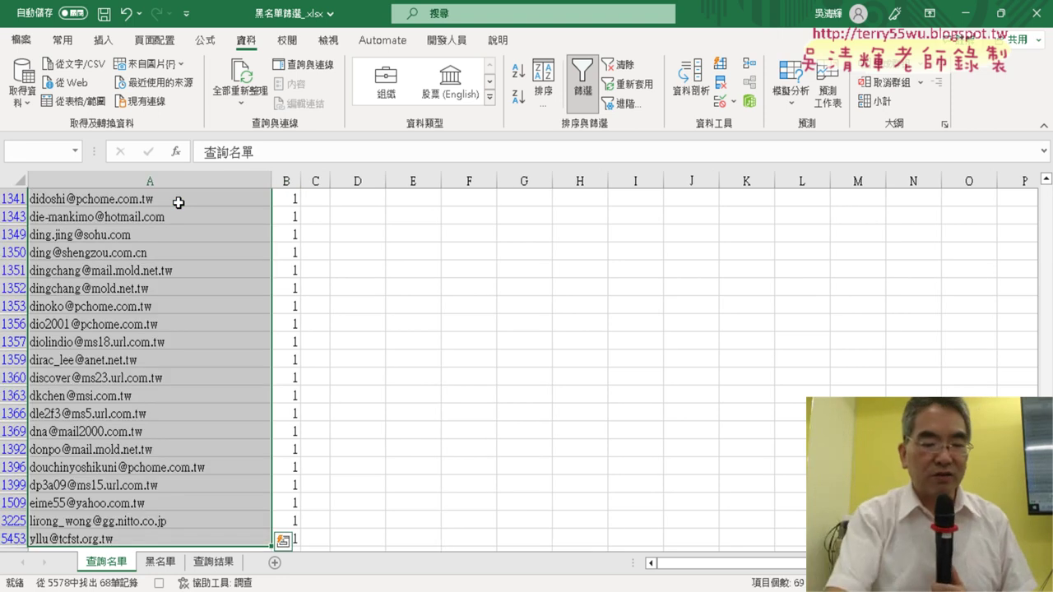
key("ctrl+c")
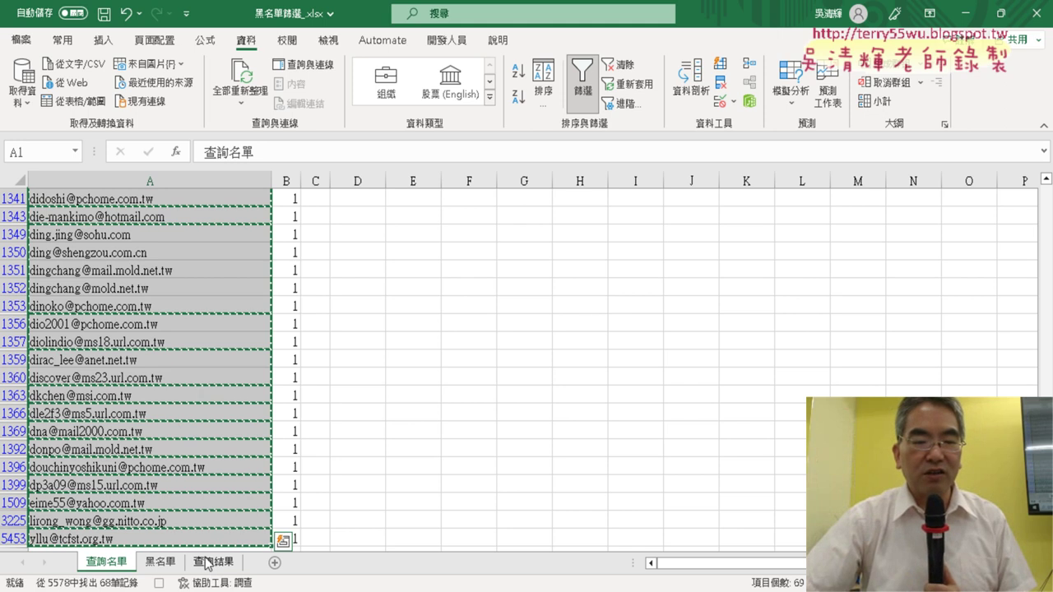
left_click(216, 565)
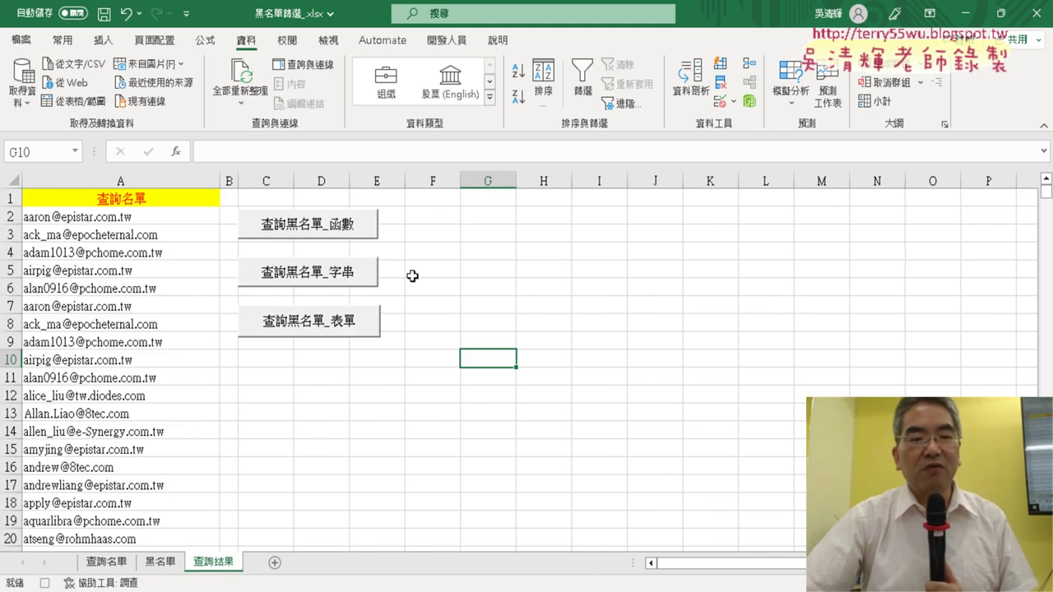
left_click(163, 202)
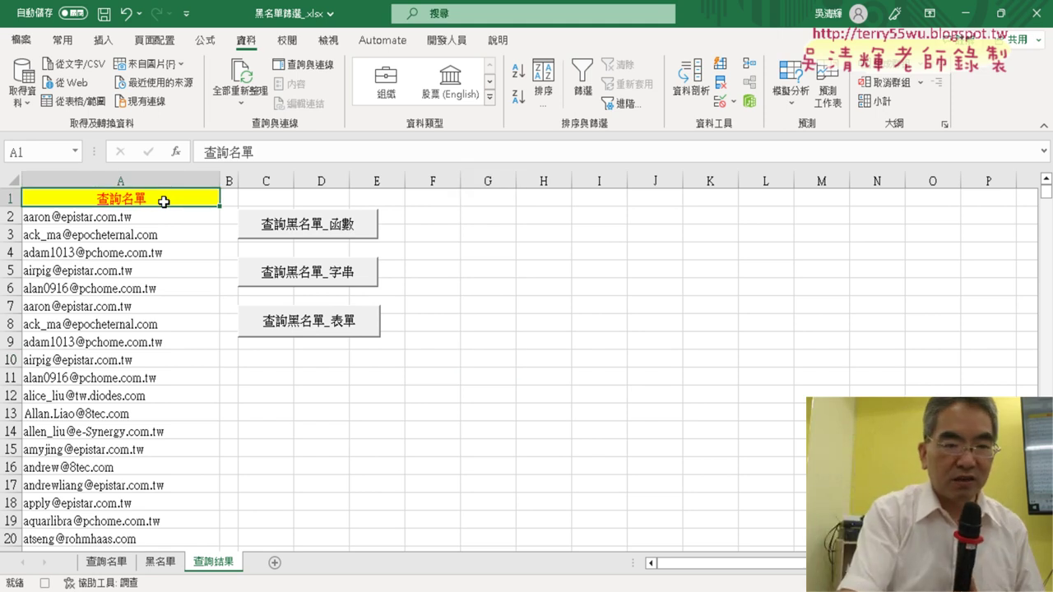
key("ctrl+v")
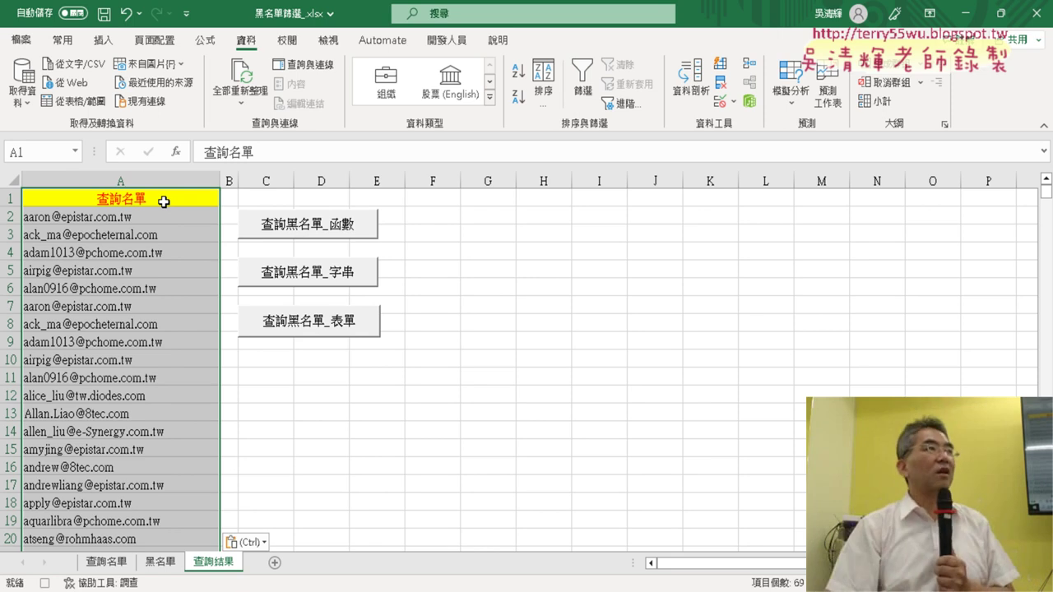
left_click(457, 43)
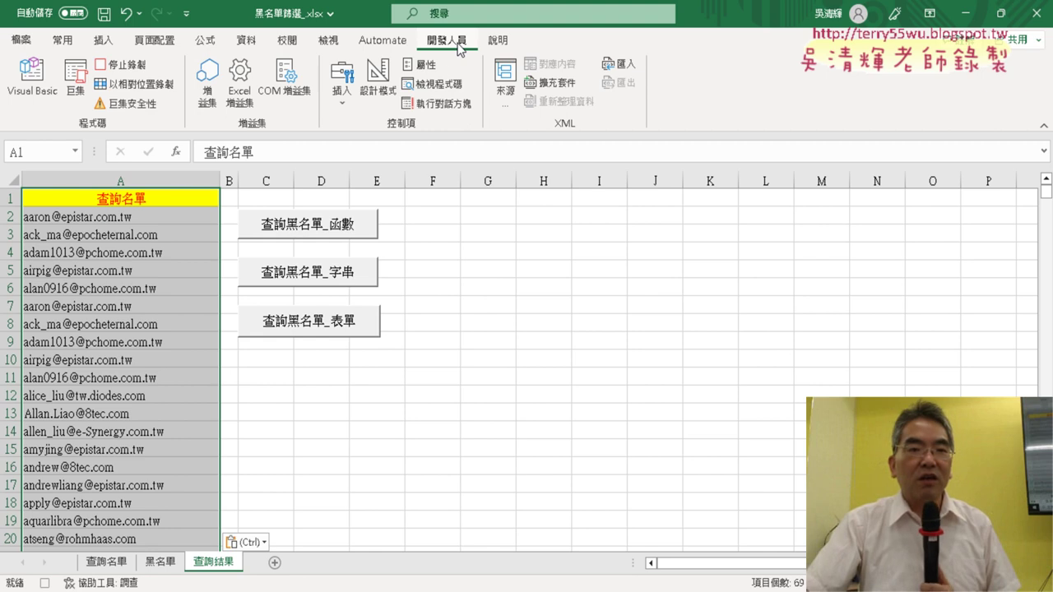
Stop recording the 黑名單篩選 macro and paste the e-mail list into column A again
left_click(122, 66)
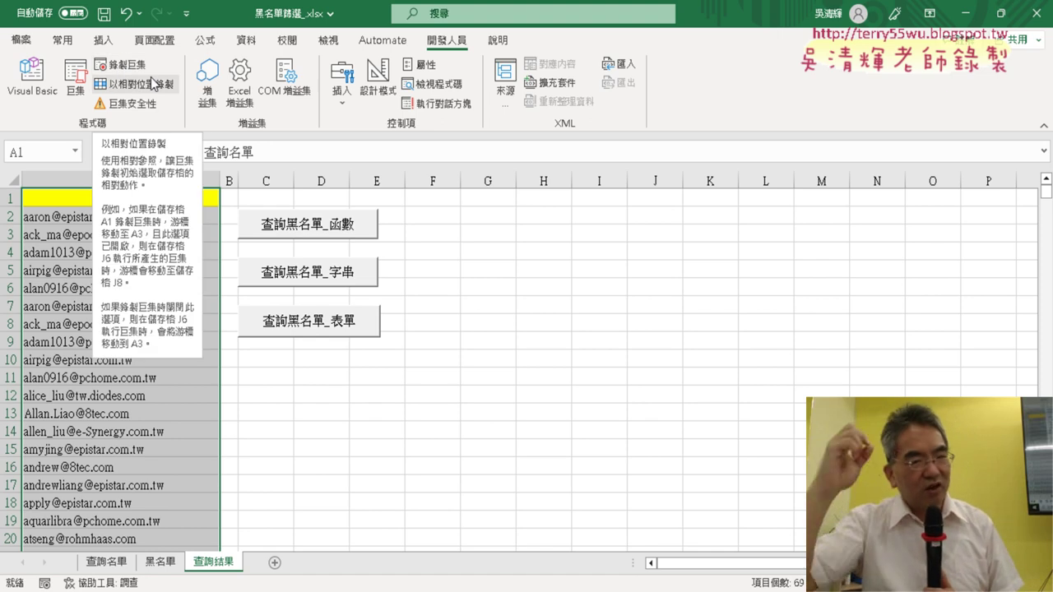
left_click(432, 382)
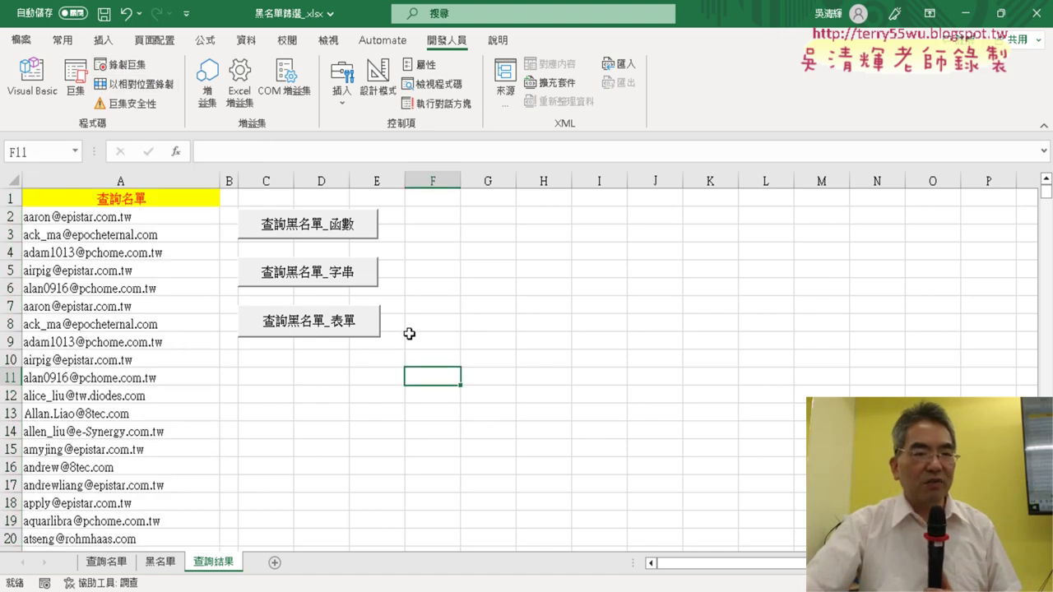
left_click(142, 181)
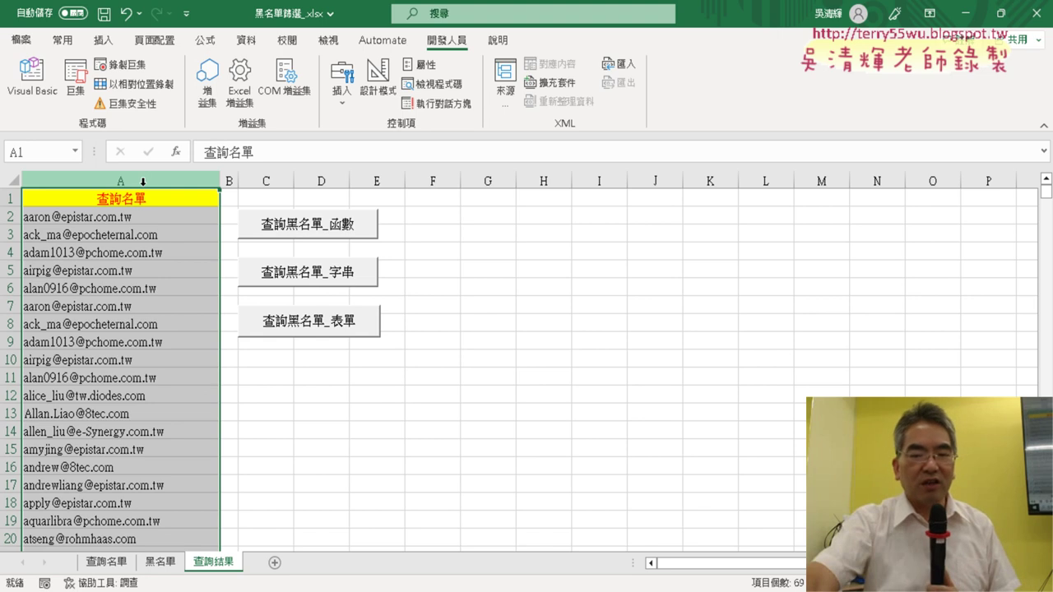
key("ctrl+v")
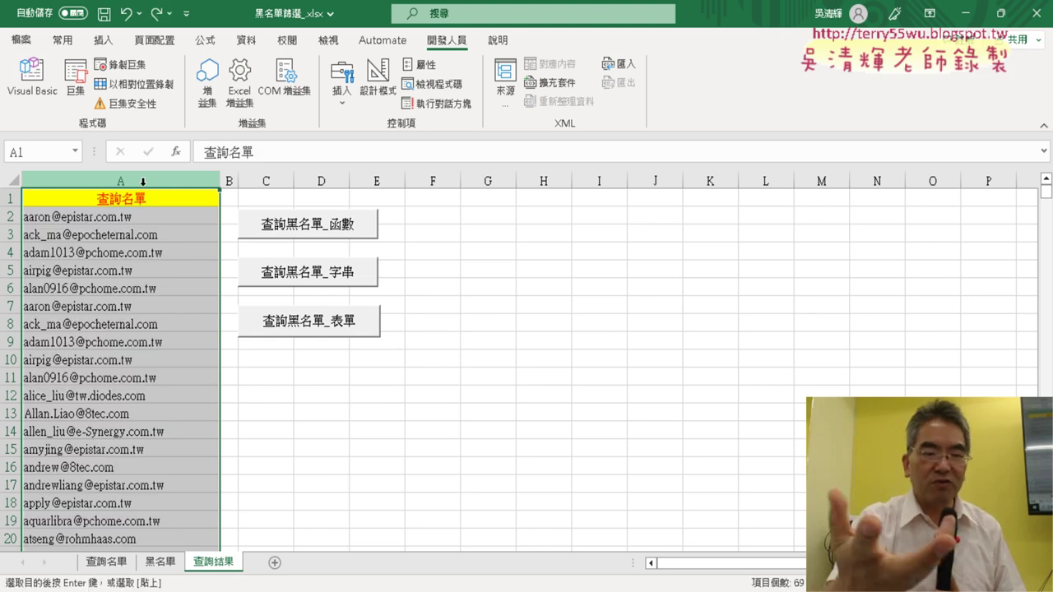
left_click(543, 324)
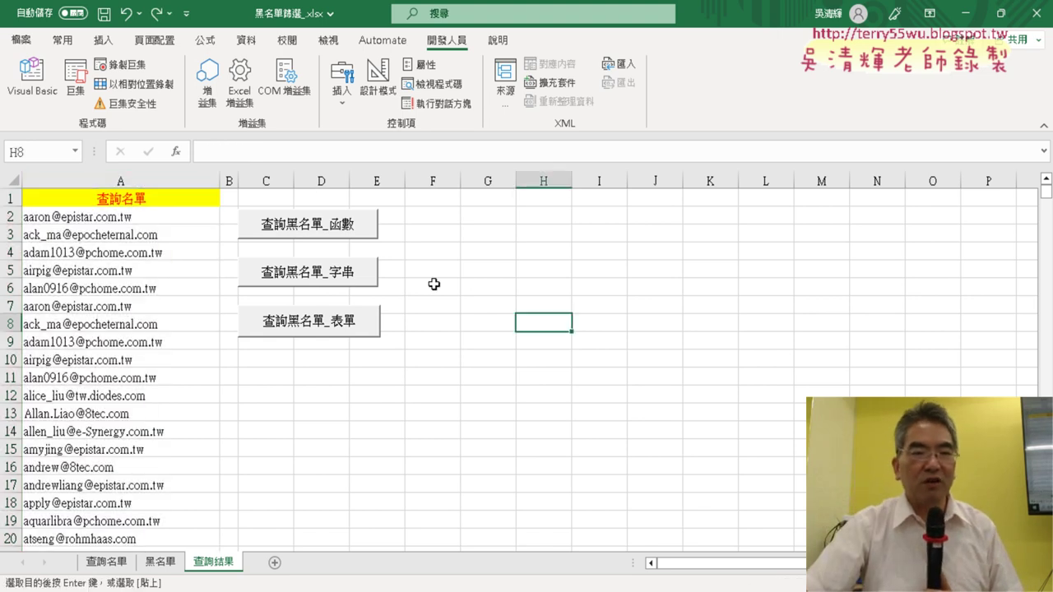
Record a 清除 macro that selects column A of 查詢結果 and deletes its contents
left_click(136, 69)
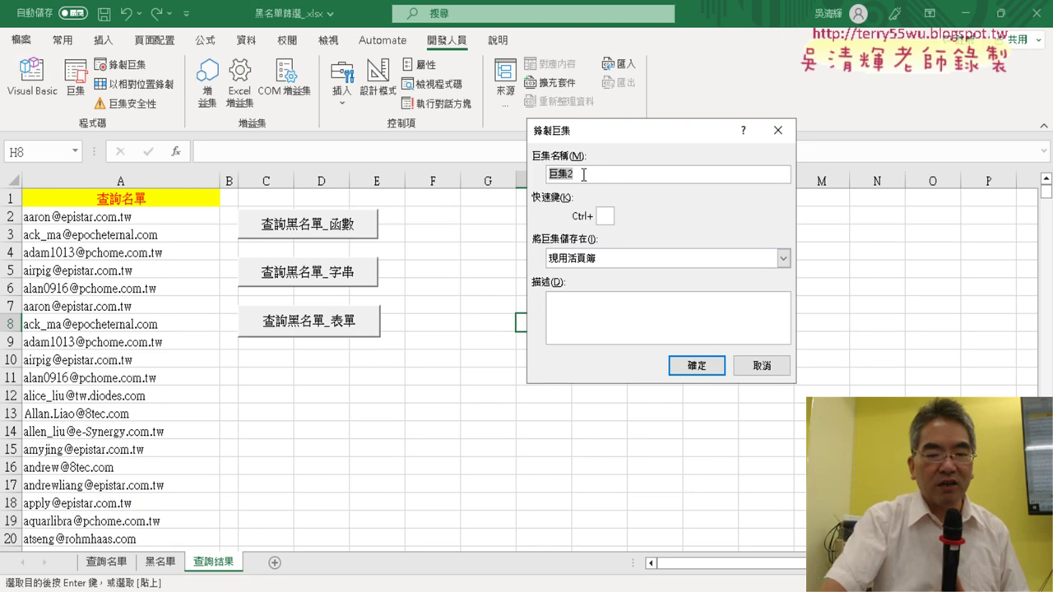
type("濤")
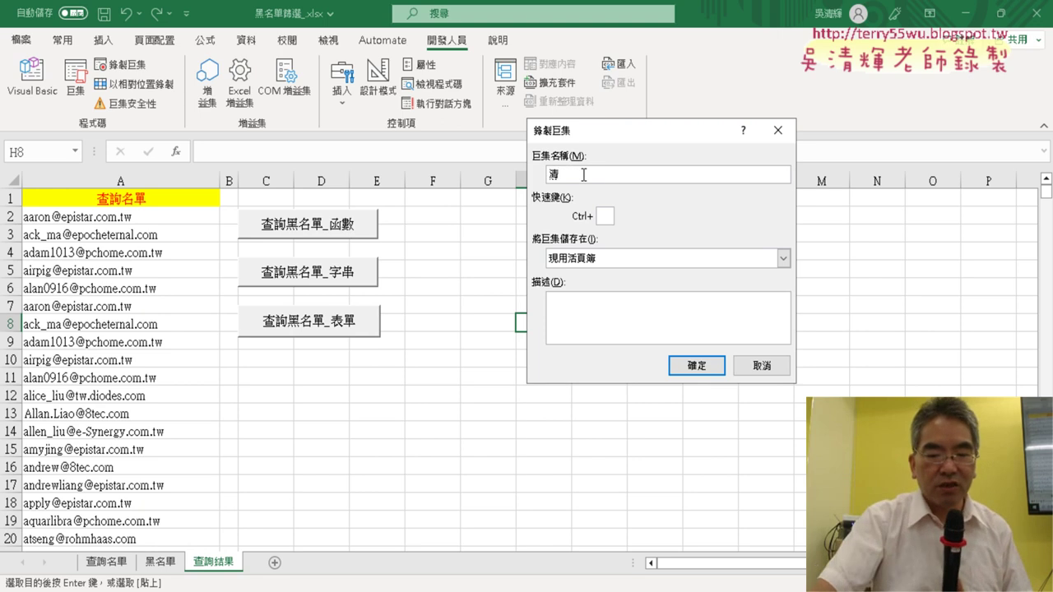
type("除")
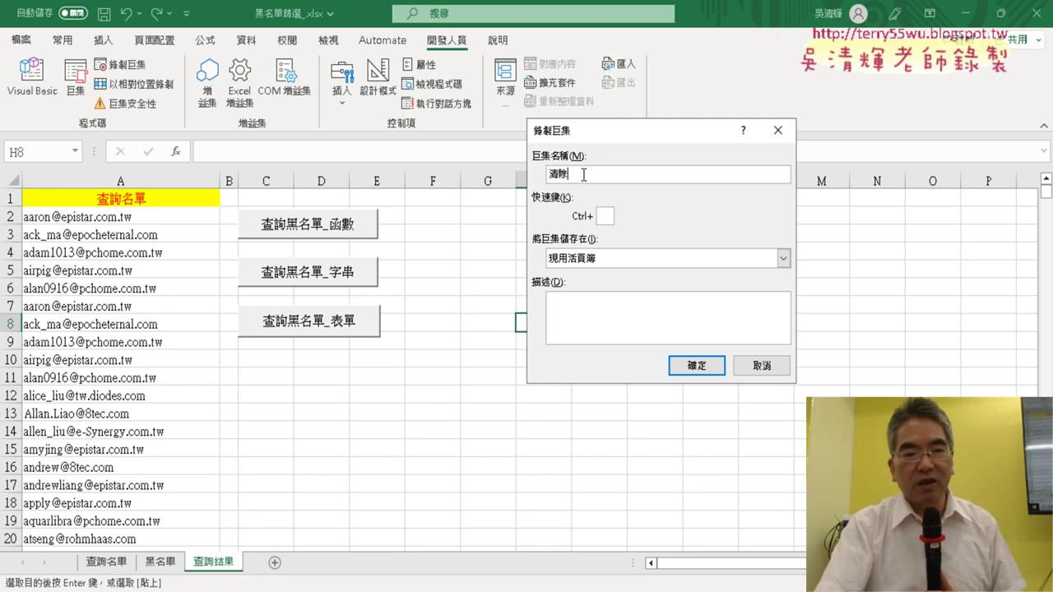
left_click(697, 367)
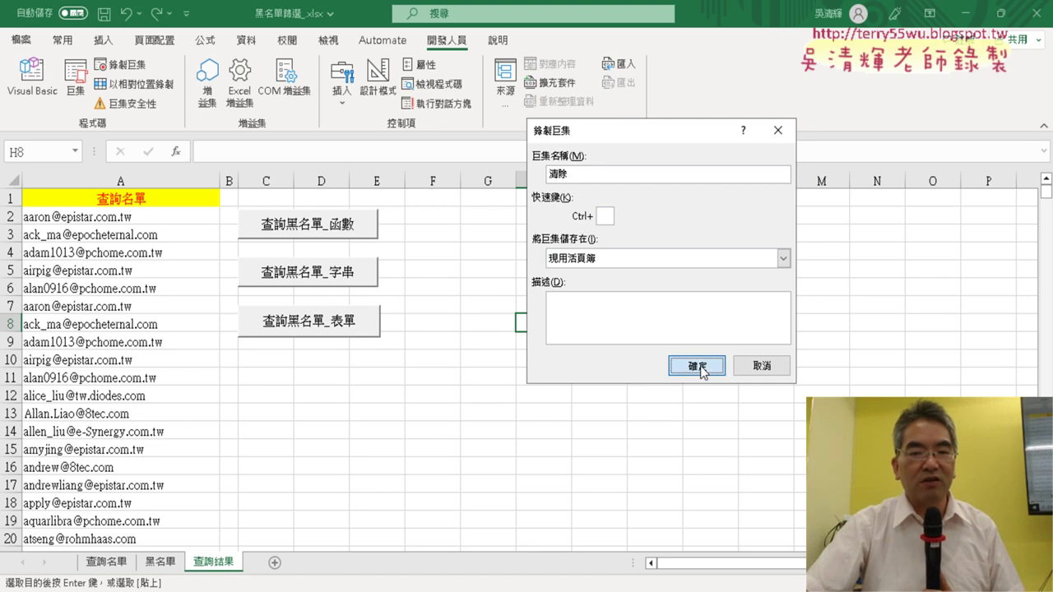
left_click(122, 178)
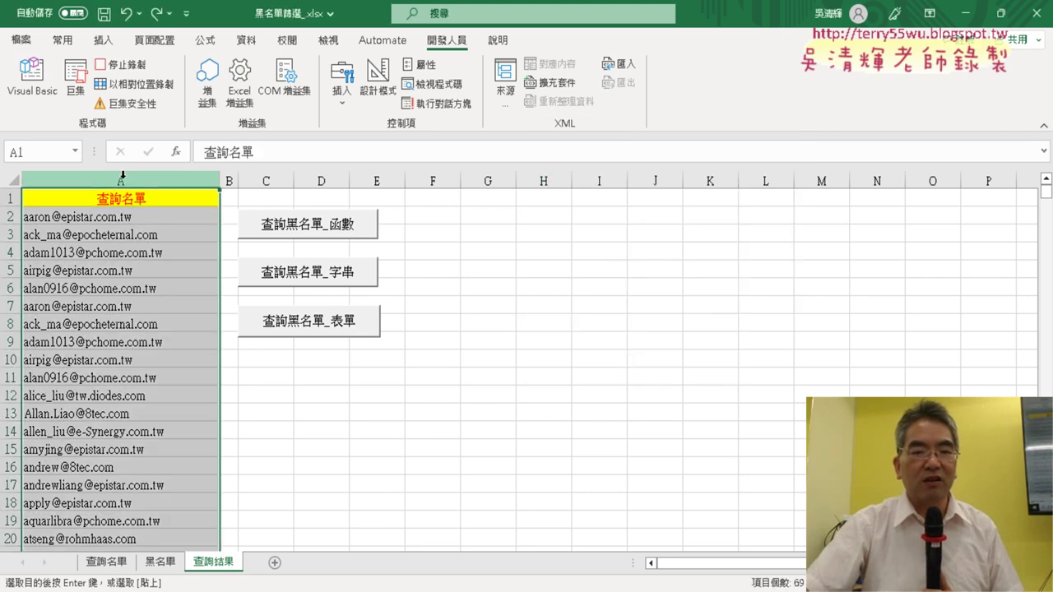
key("Delete")
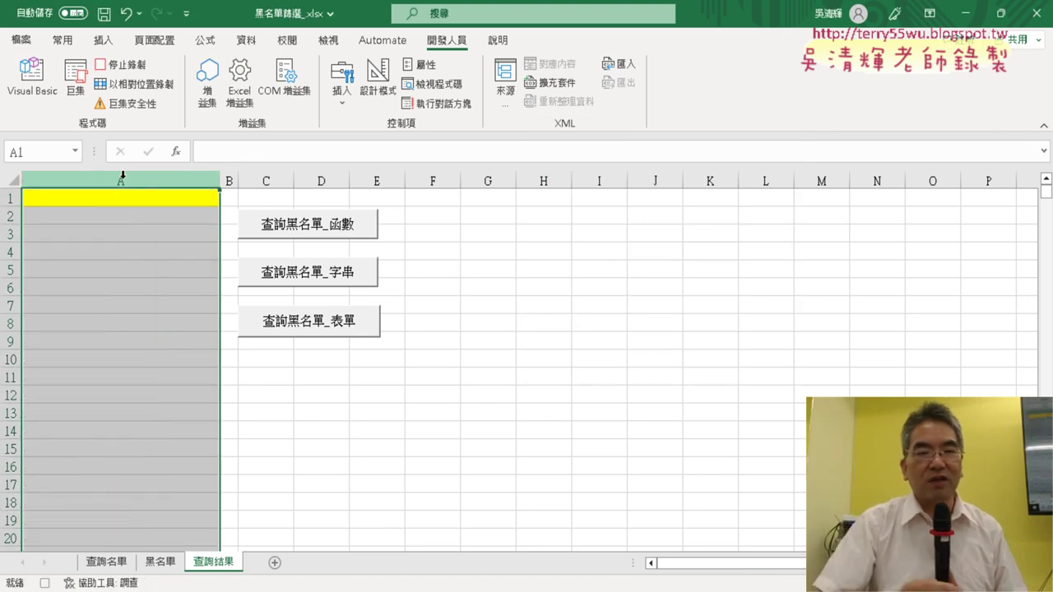
left_click(120, 64)
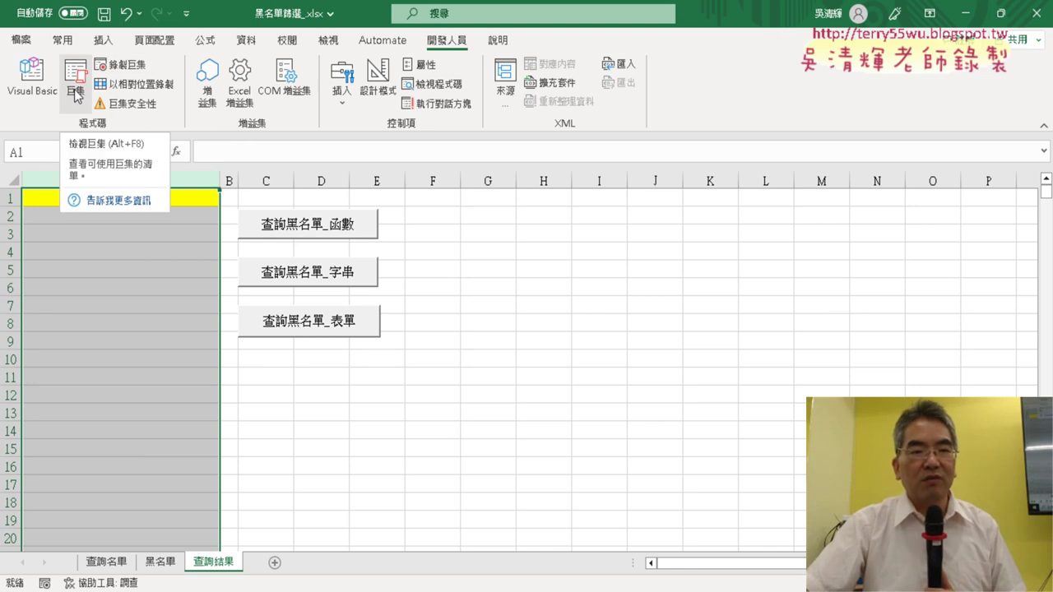
Run the 黑名單篩選 macro from the Macros list, then run 清除 to clear column A
left_click(75, 92)
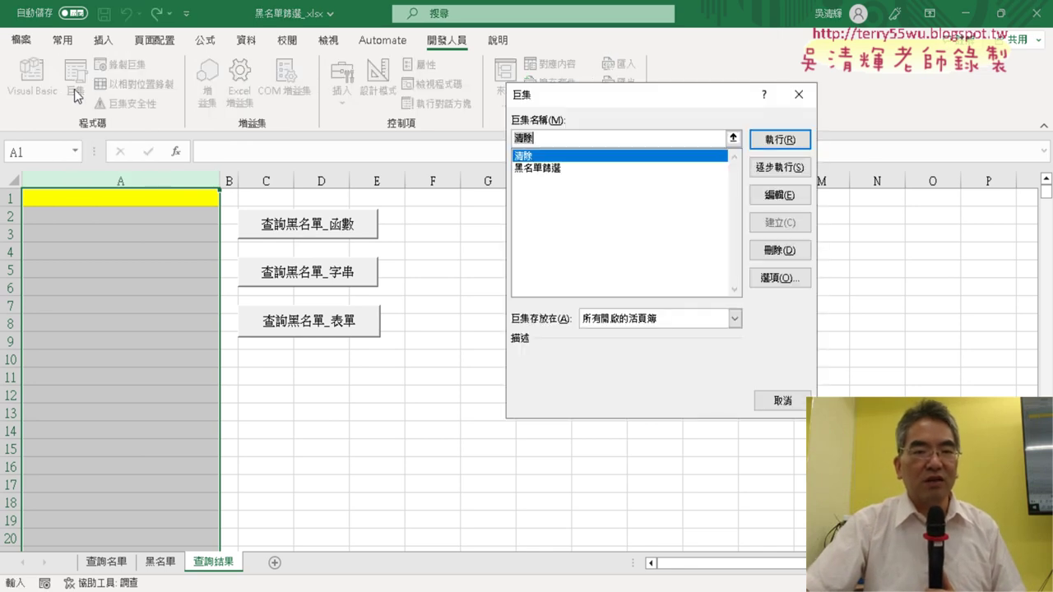
left_click(553, 169)
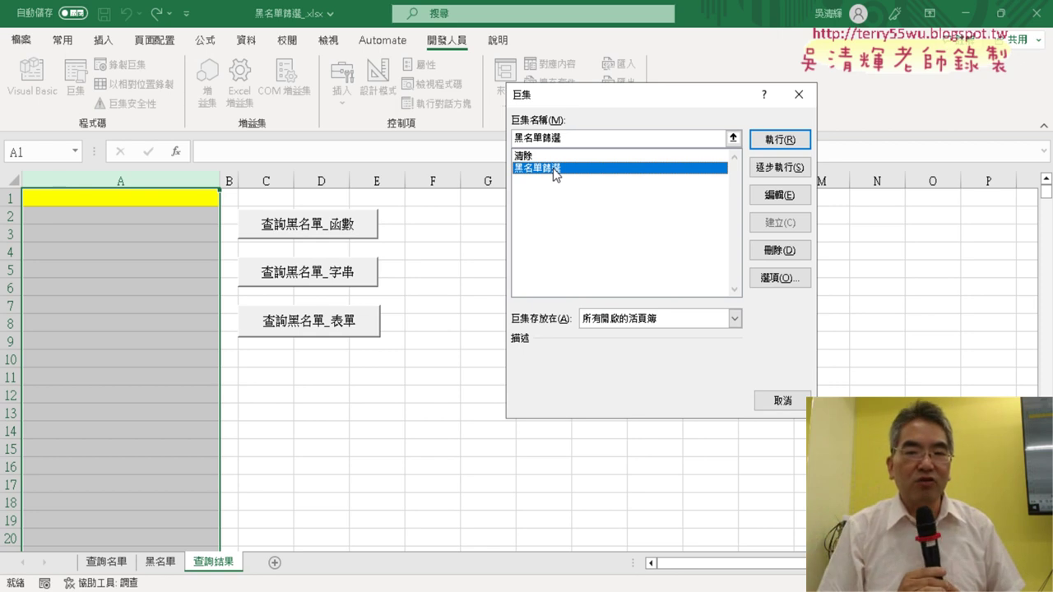
left_click(781, 140)
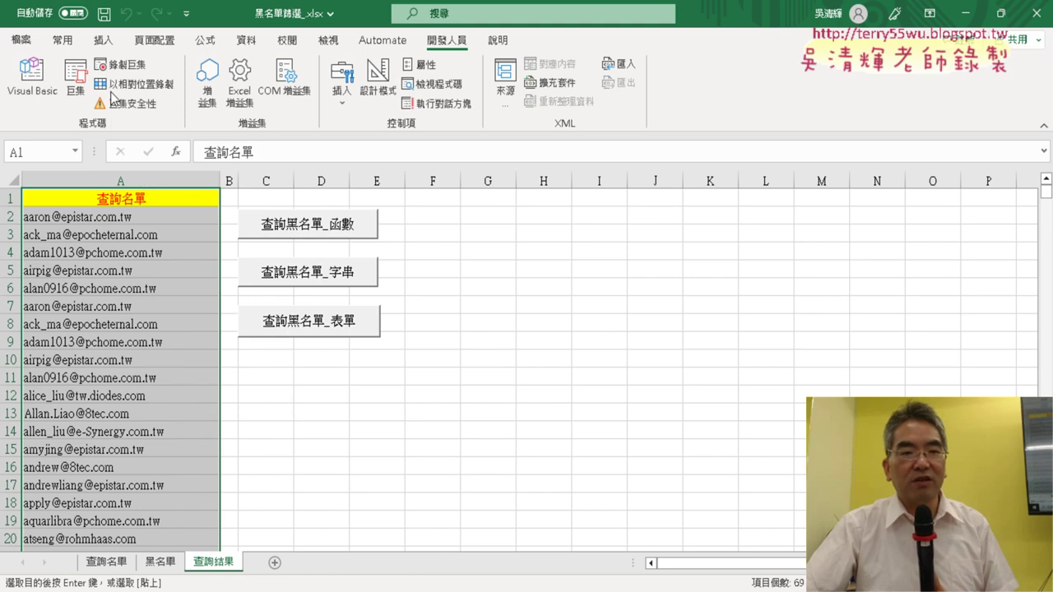
left_click(76, 83)
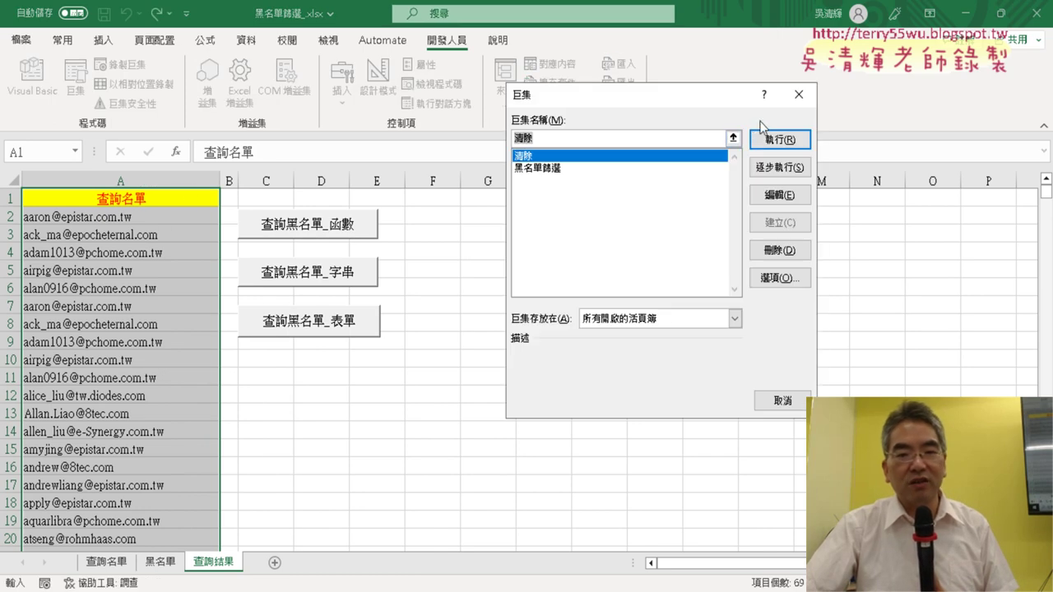
left_click(777, 140)
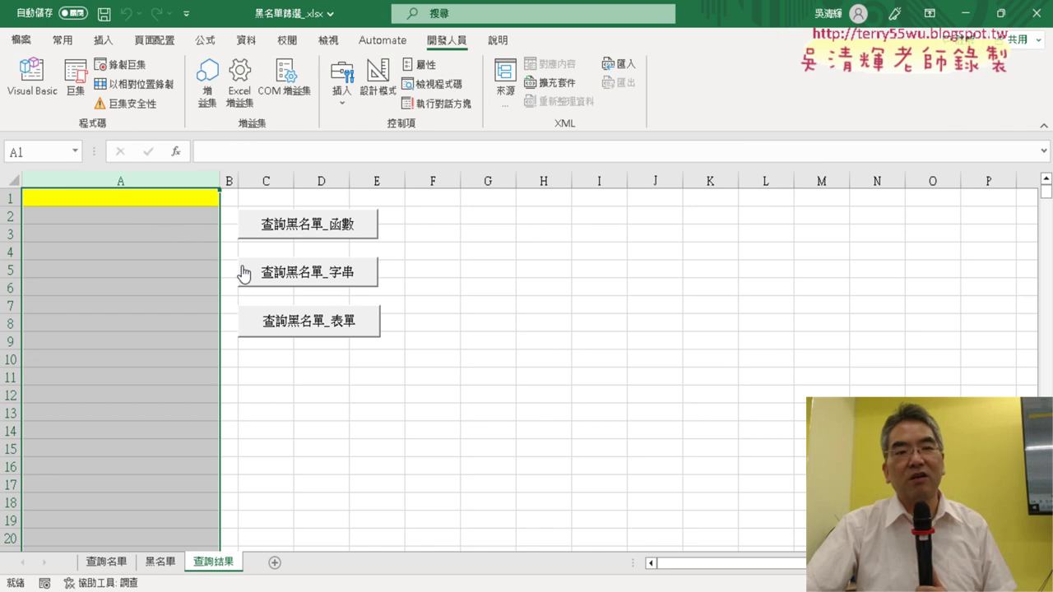
Run 黑名單篩選 twice more, then run 清除 to empty the query list again
left_click(76, 84)
left_click(545, 167)
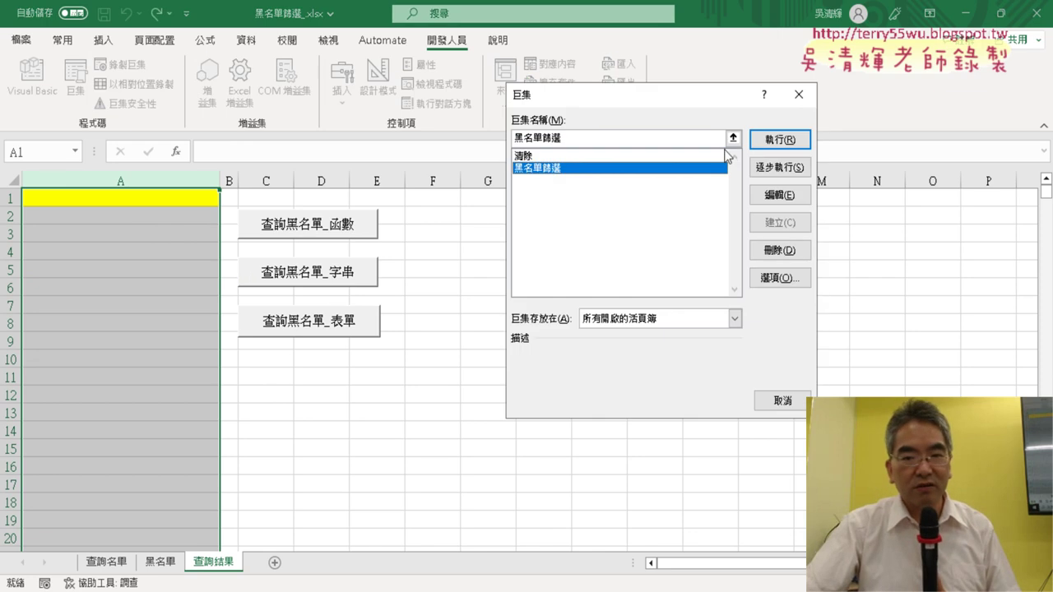
left_click(763, 138)
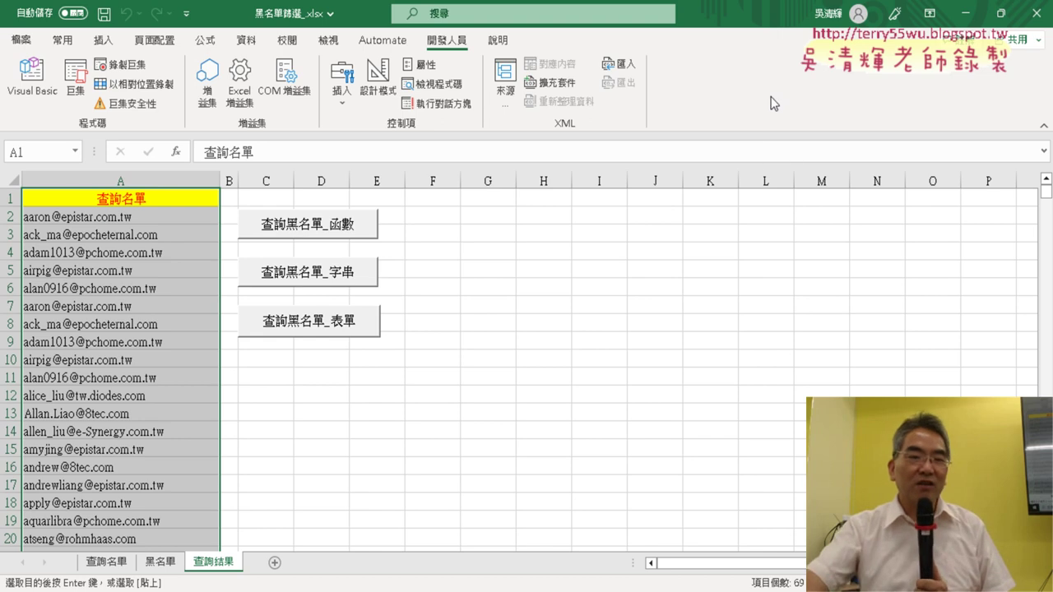
left_click(76, 92)
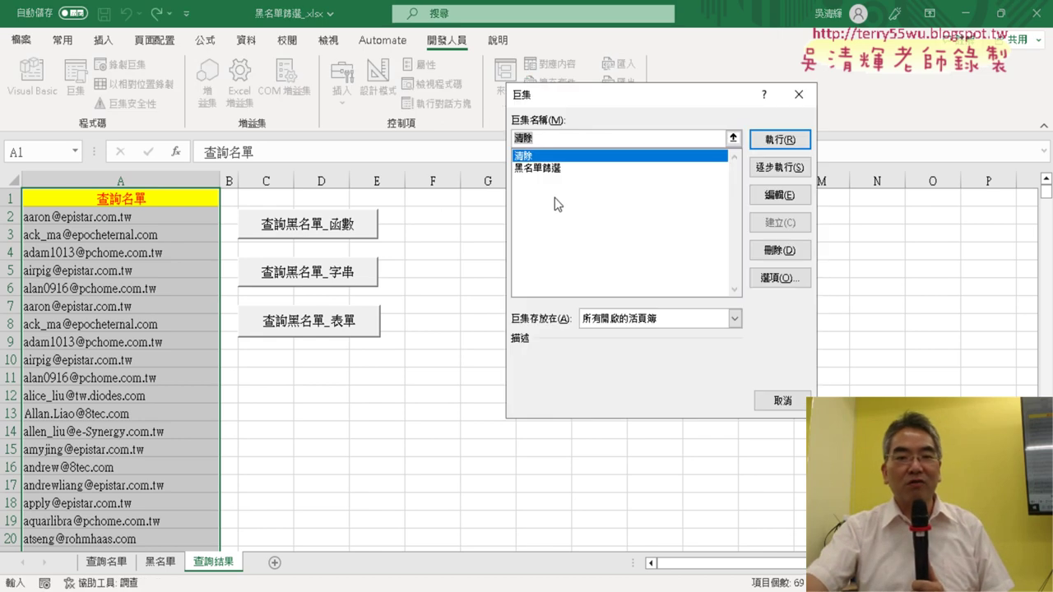
left_click(563, 168)
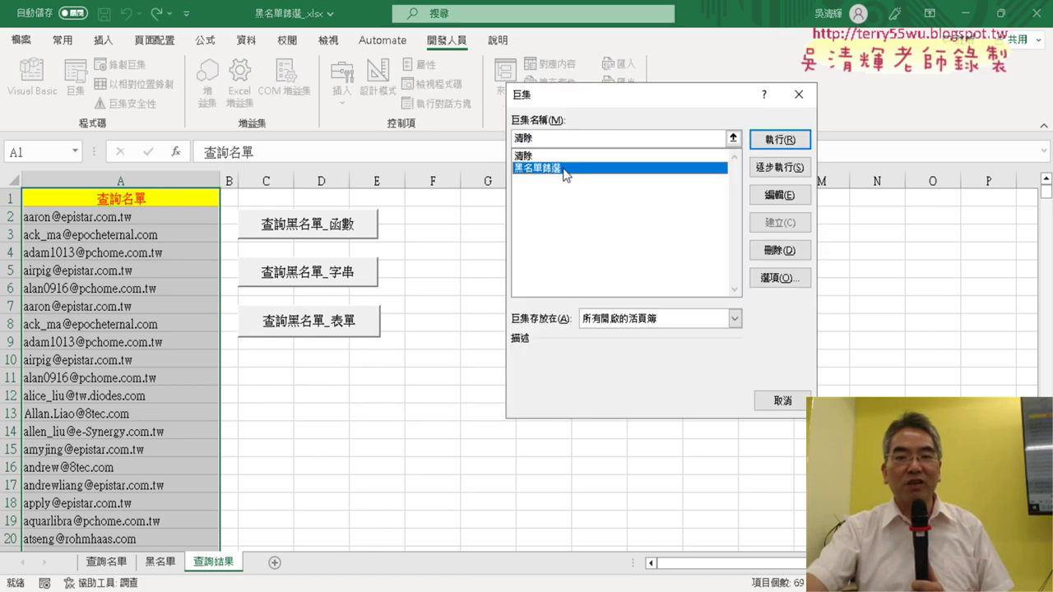
left_click(784, 145)
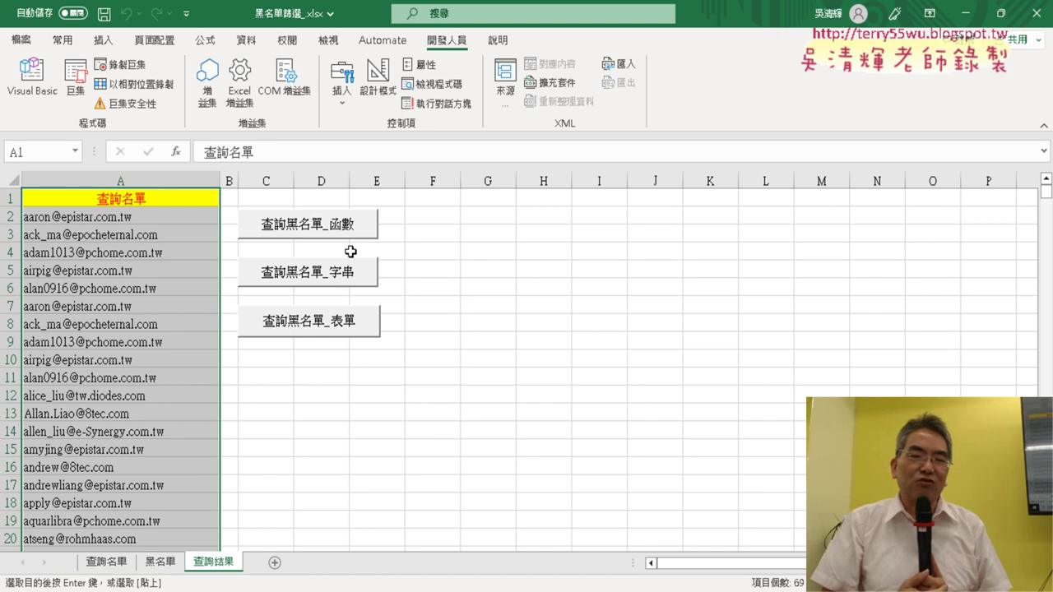
left_click(74, 95)
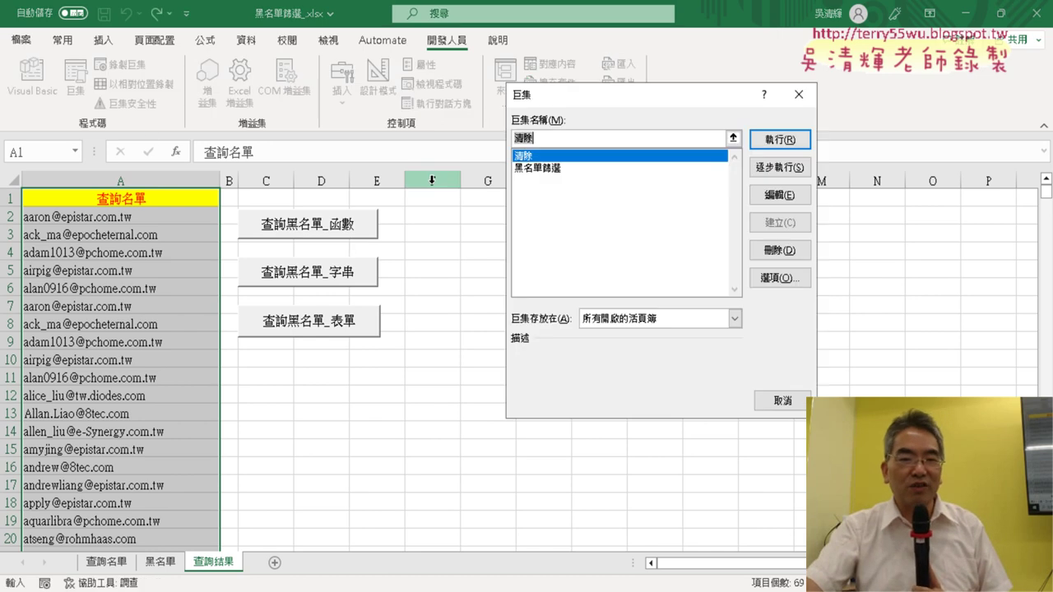
left_click(780, 141)
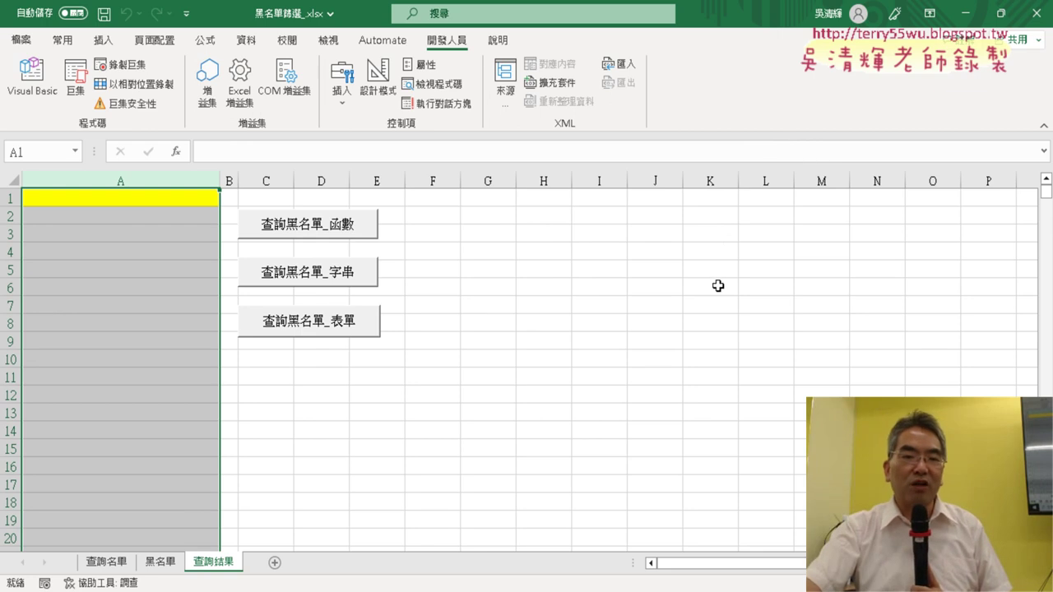
Assign 黑名單篩選 to the 查詢黑名單_函數 button and caption it 黑名單篩選
right_click(345, 233)
left_click(403, 380)
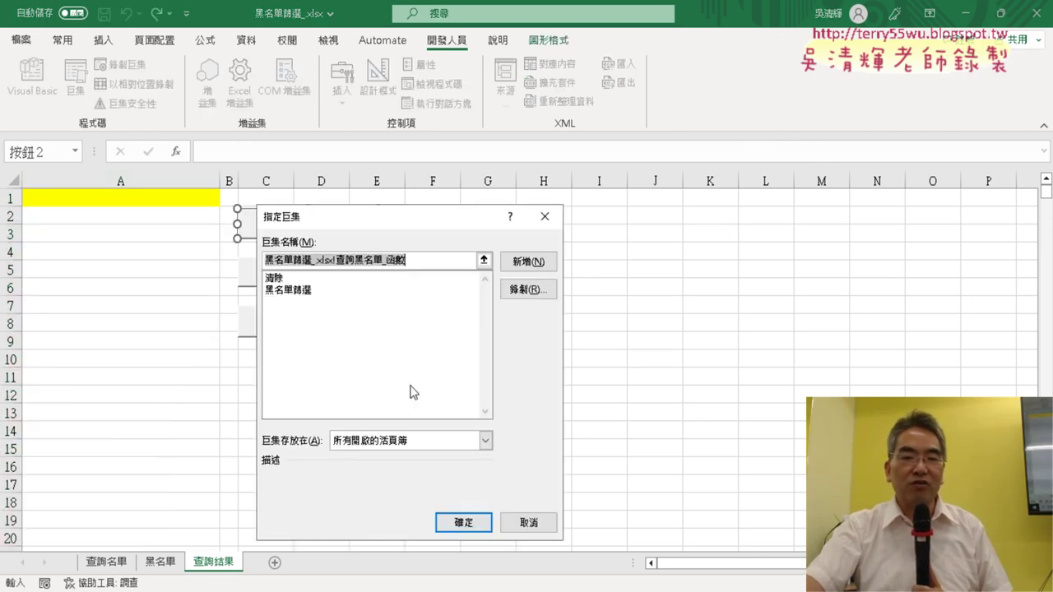
left_click(321, 291)
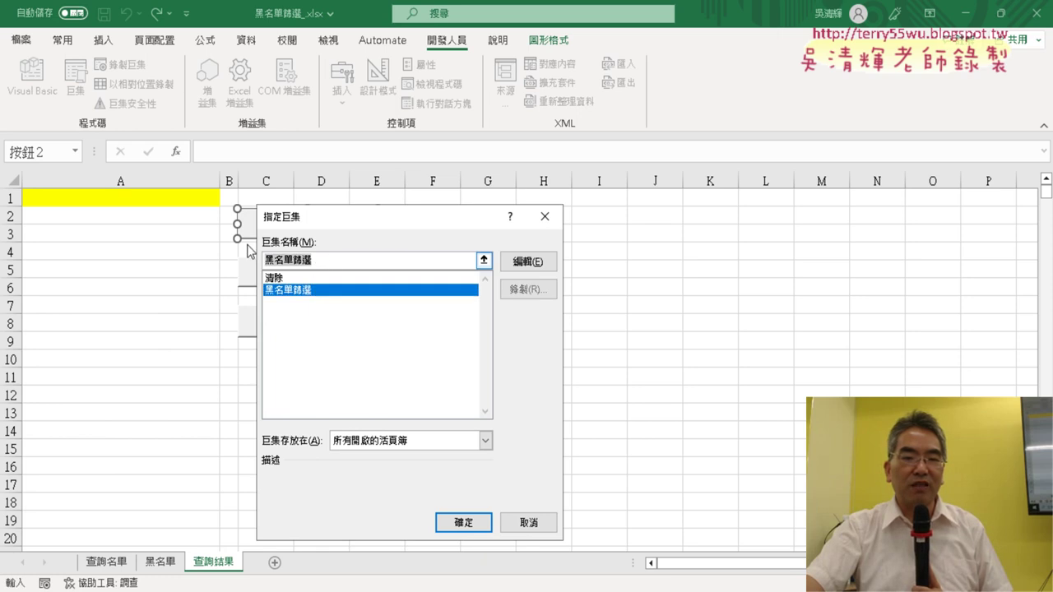
right_click(305, 264)
left_click(313, 291)
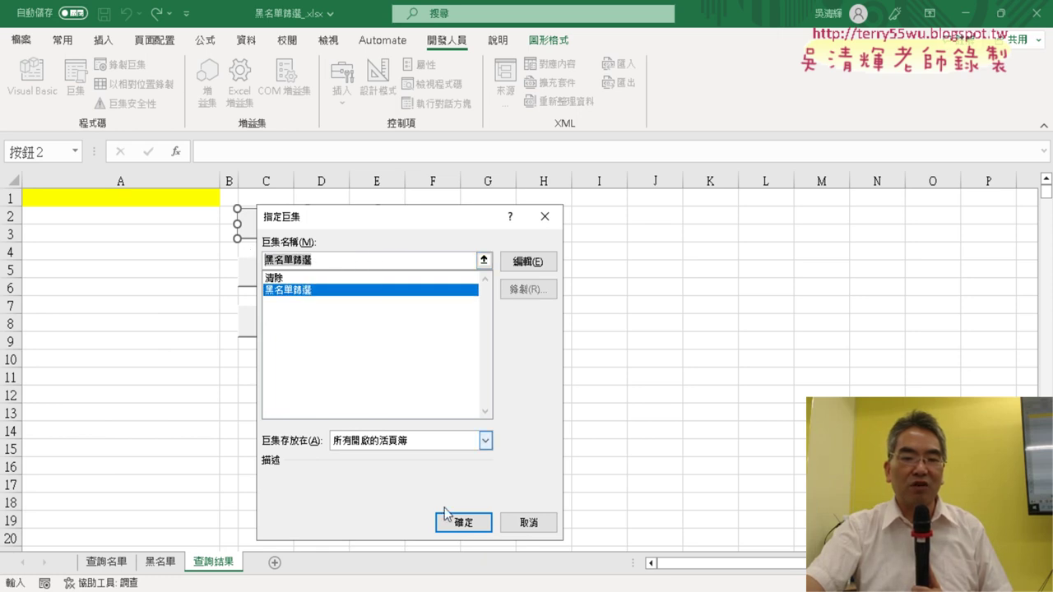
left_click(449, 520)
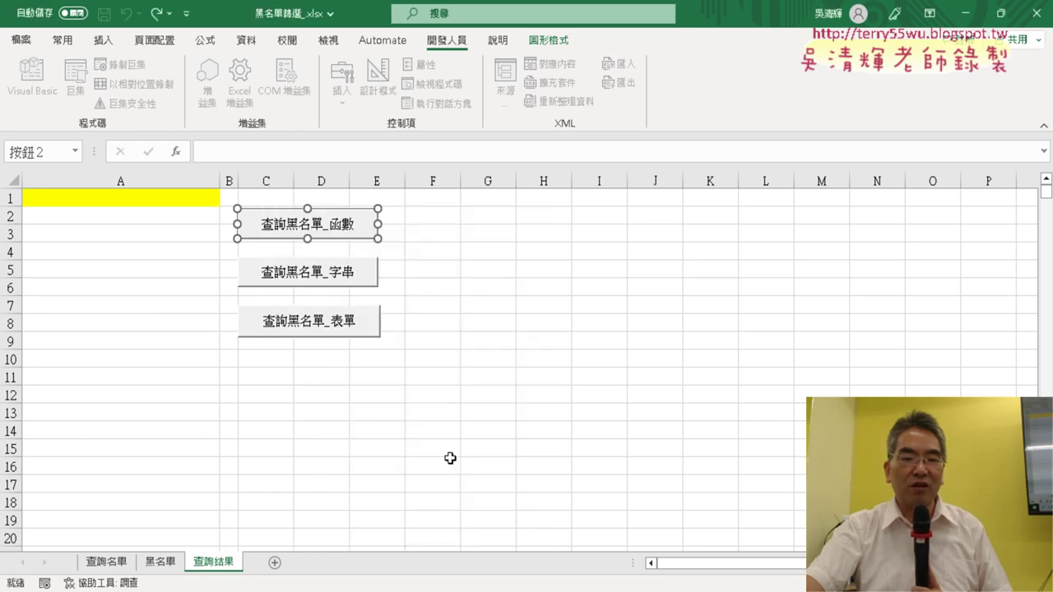
left_click(266, 218)
left_click_drag(263, 224, 303, 232)
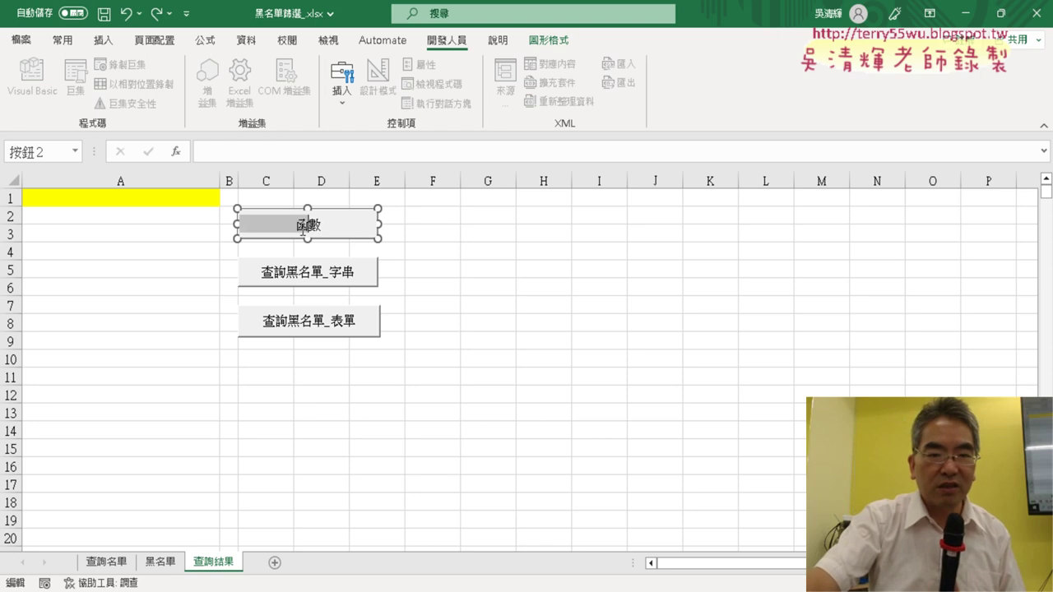
key("Delete")
type("黑名單篩選")
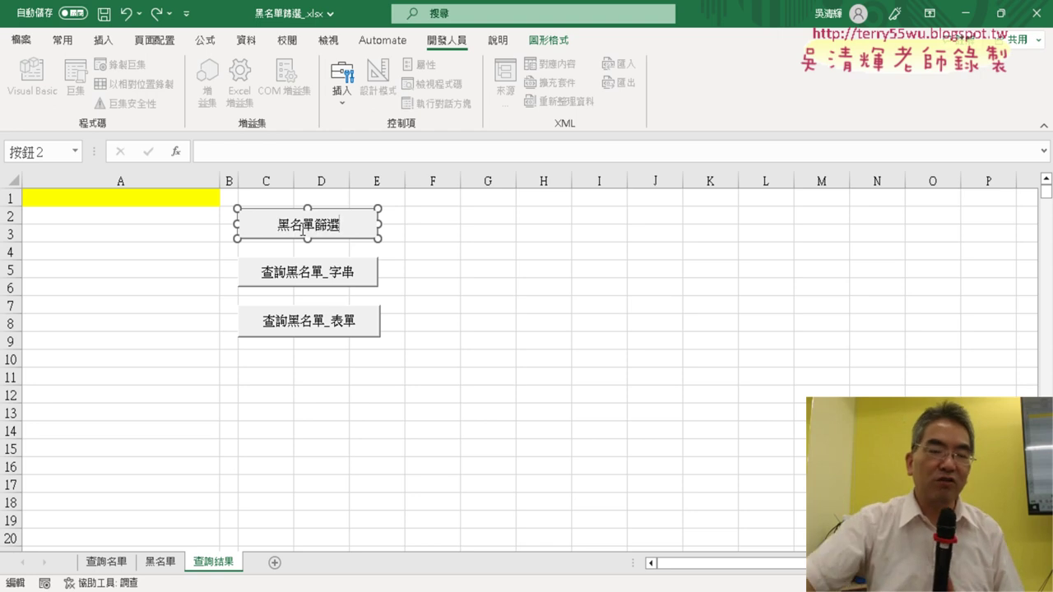
left_click(418, 302)
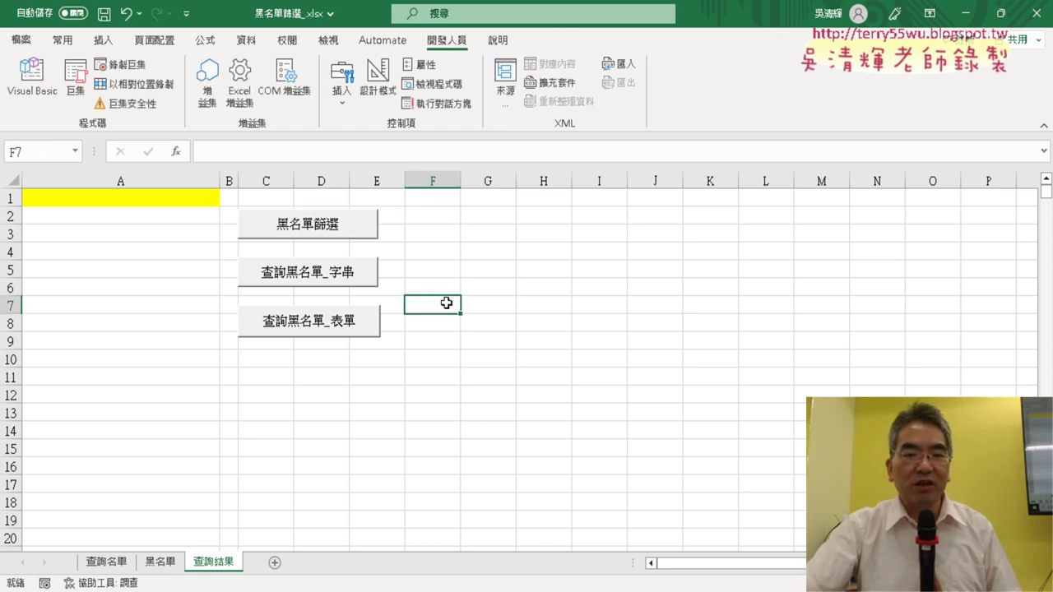
Assign 清除 to the 查詢黑名單_字串 button, caption it 清除, then run the filter button
right_click(322, 277)
left_click(383, 424)
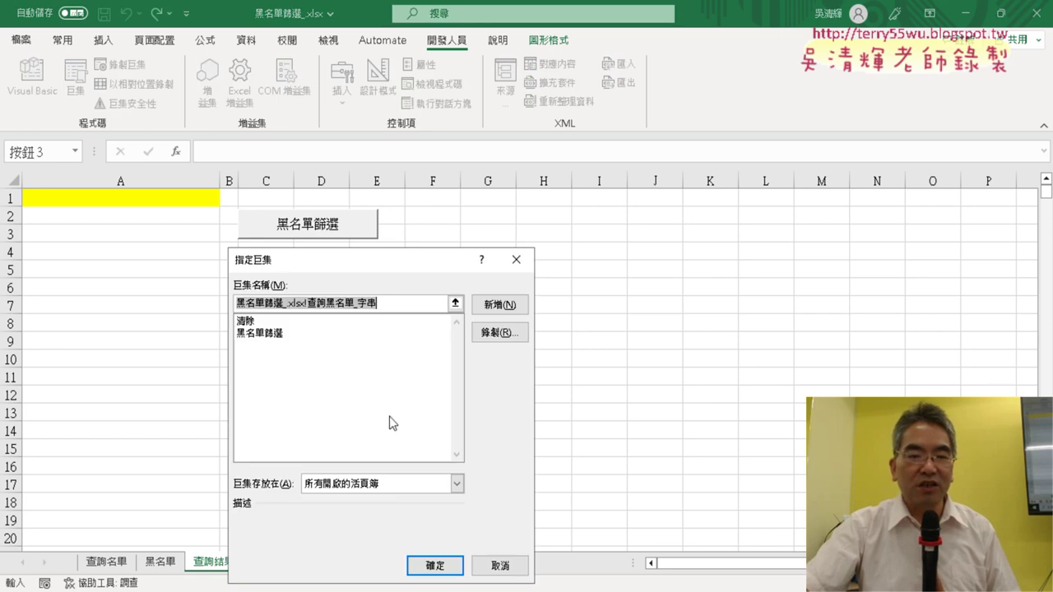
left_click(284, 322)
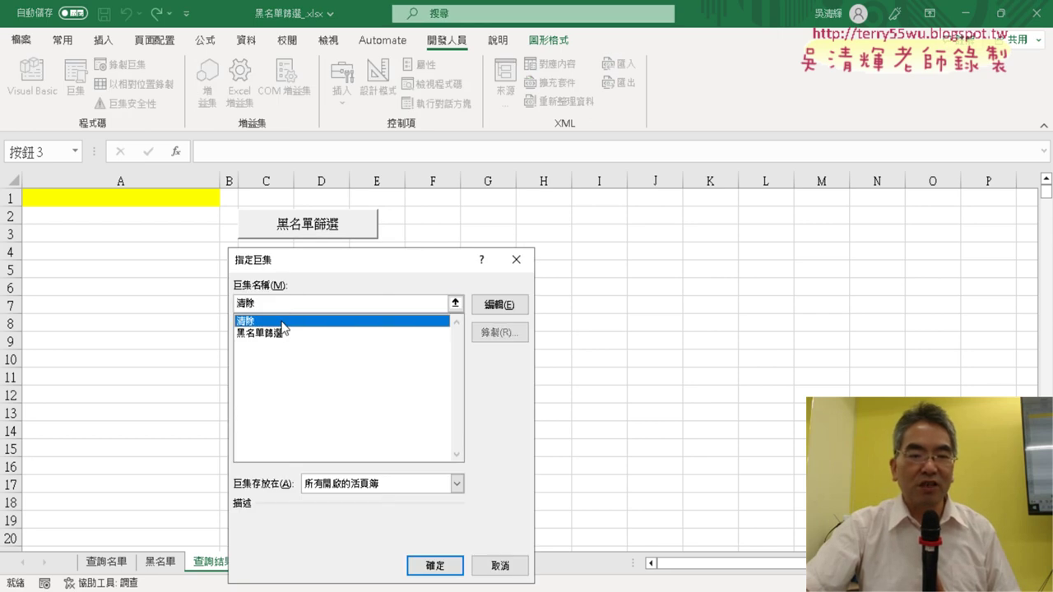
right_click(258, 300)
left_click(301, 329)
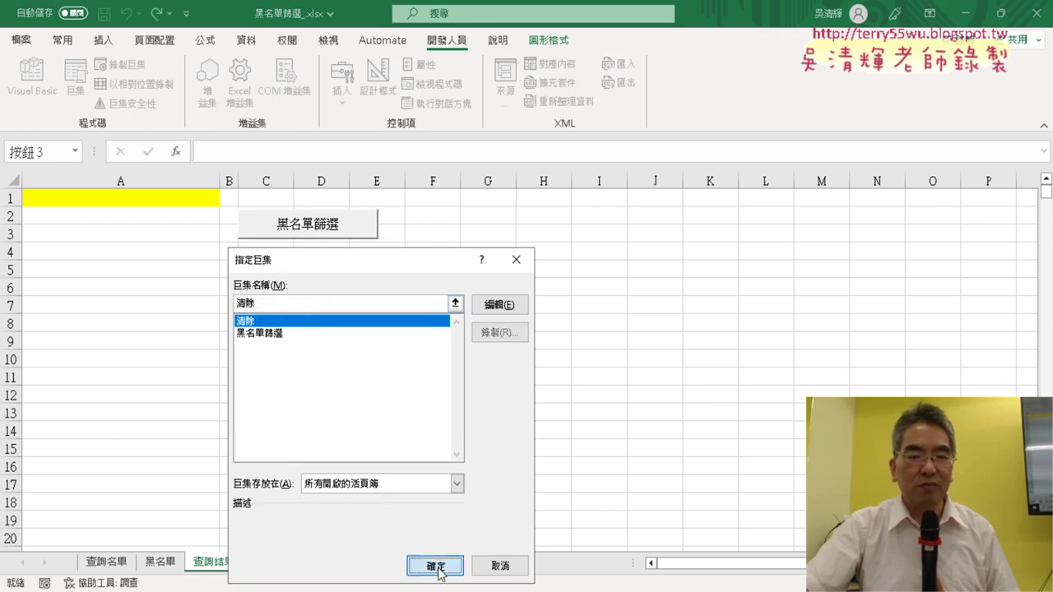
left_click(437, 567)
left_click(267, 270)
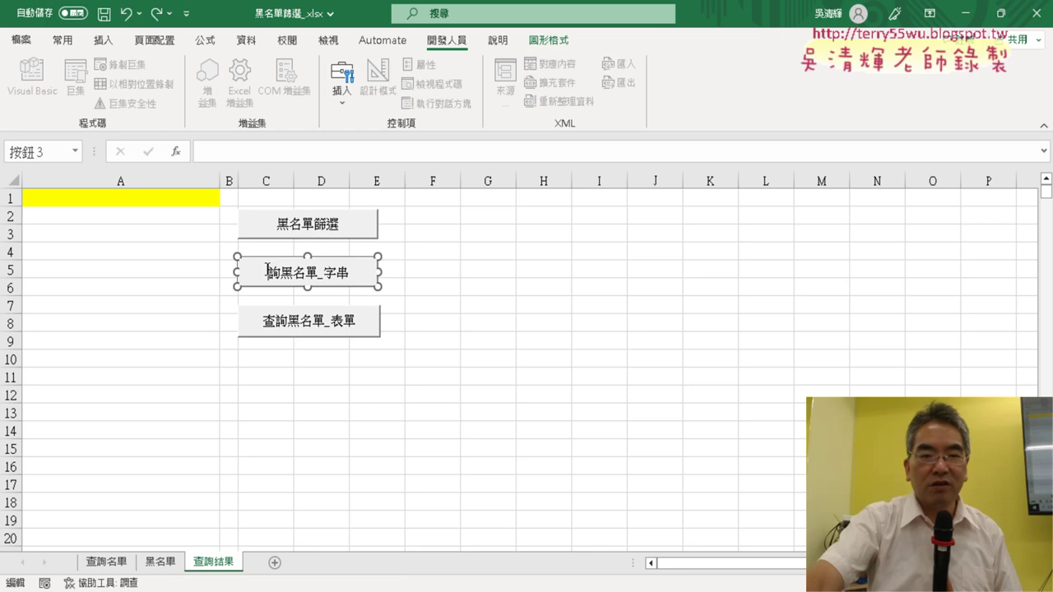
key("Delete")
key("Delete")
key("Delete")
key("Delete")
key("Delete")
type("清除")
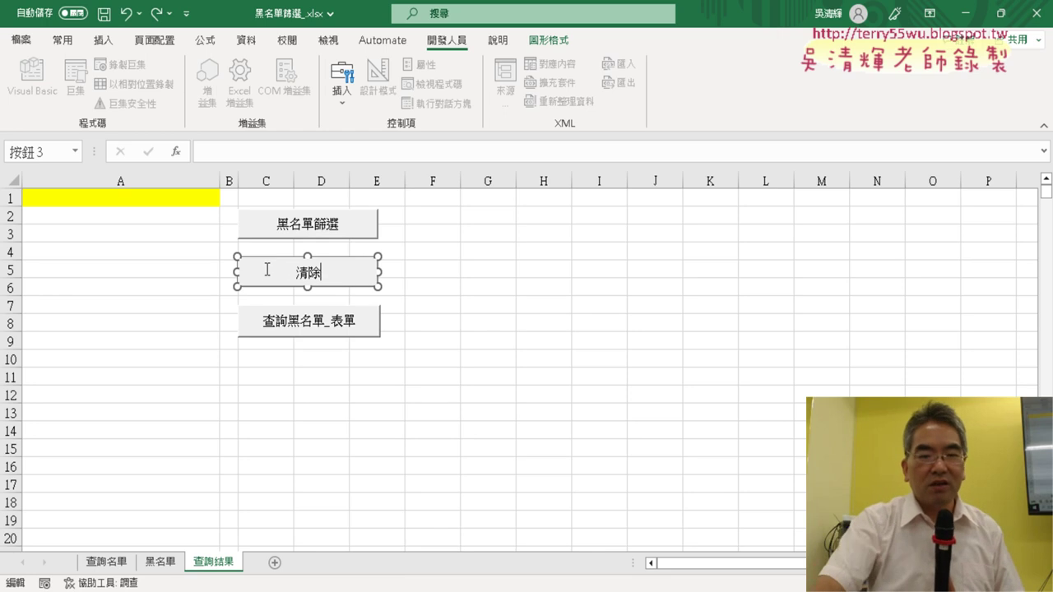
left_click(655, 358)
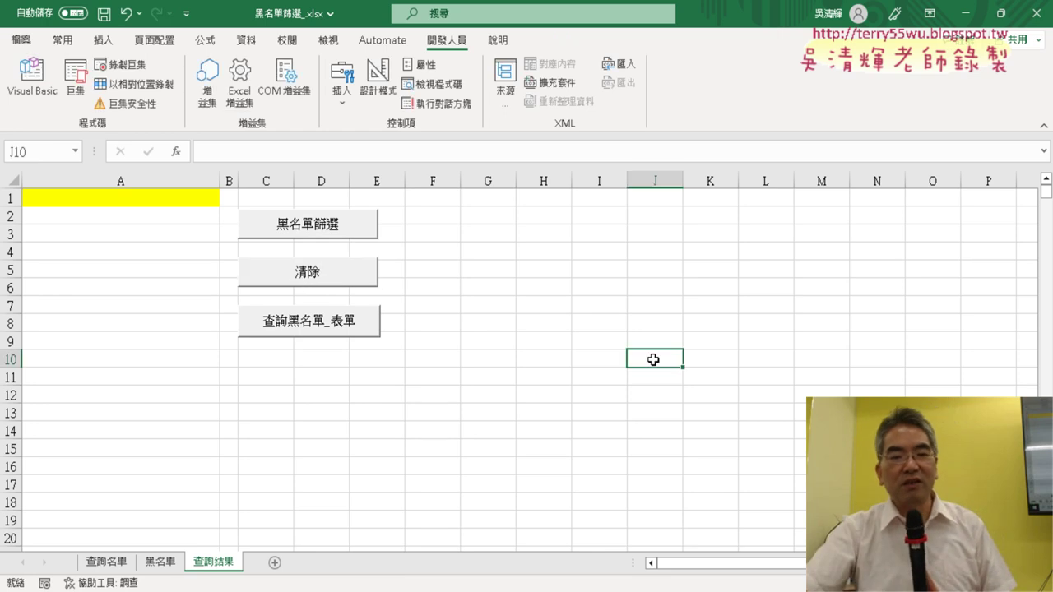
left_click(308, 237)
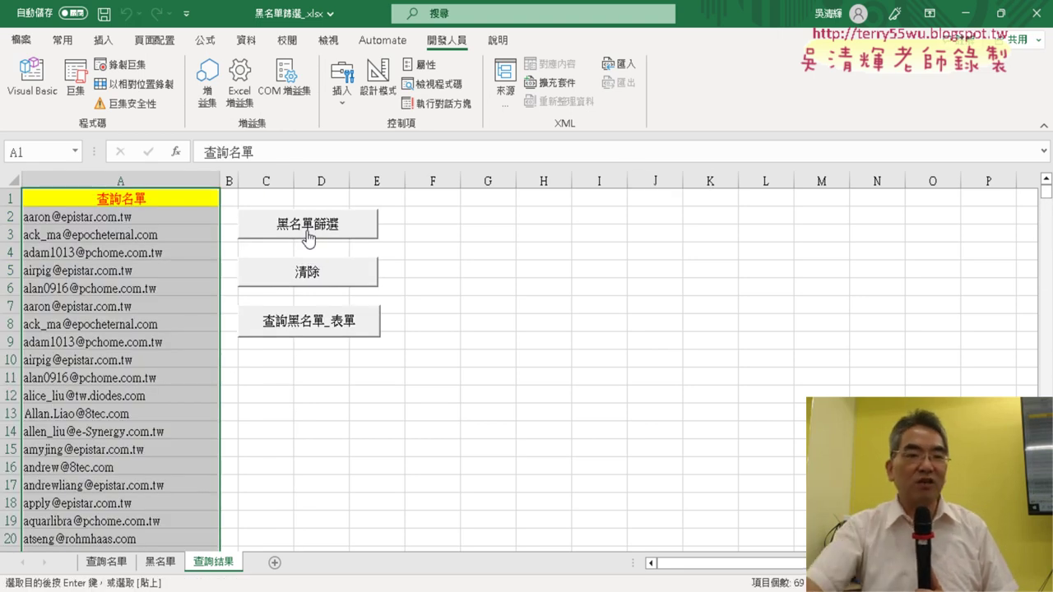
Test the 清除 and 黑名單篩選 buttons, then open the 黑名單篩選 macro's code for editing
left_click(308, 272)
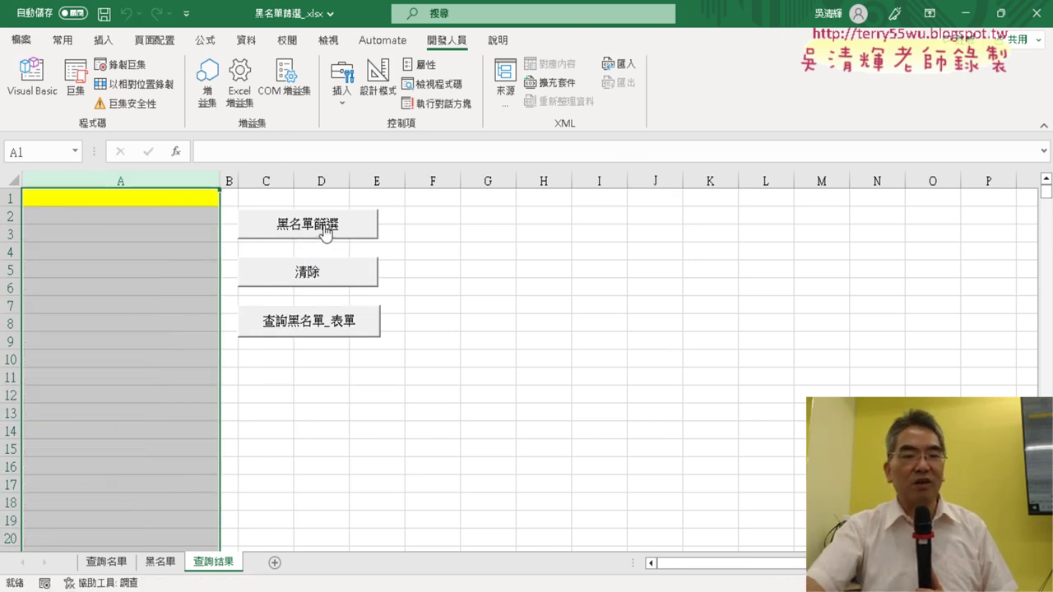
left_click(325, 229)
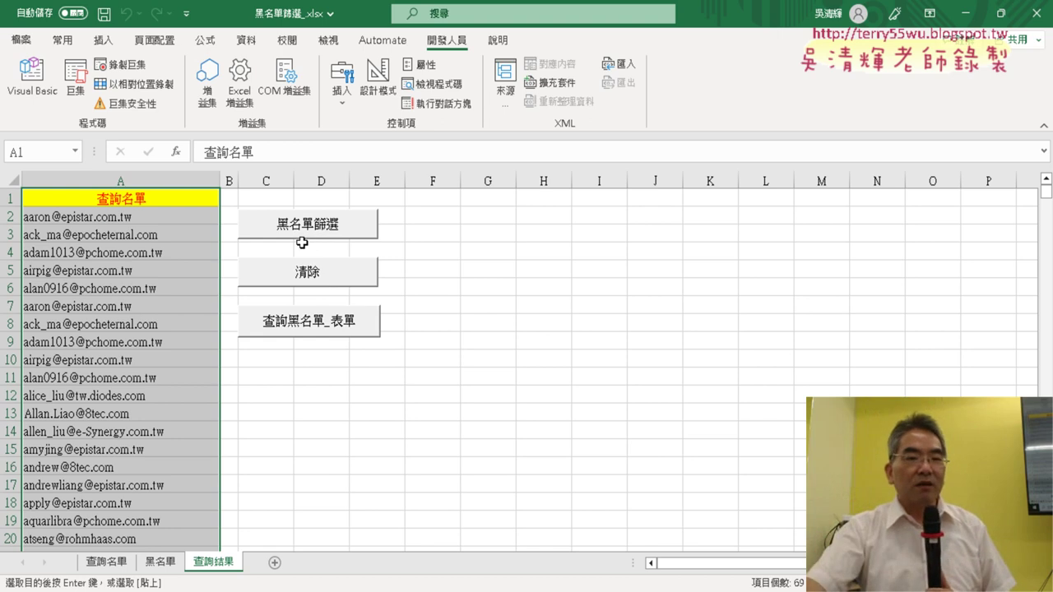
left_click(88, 97)
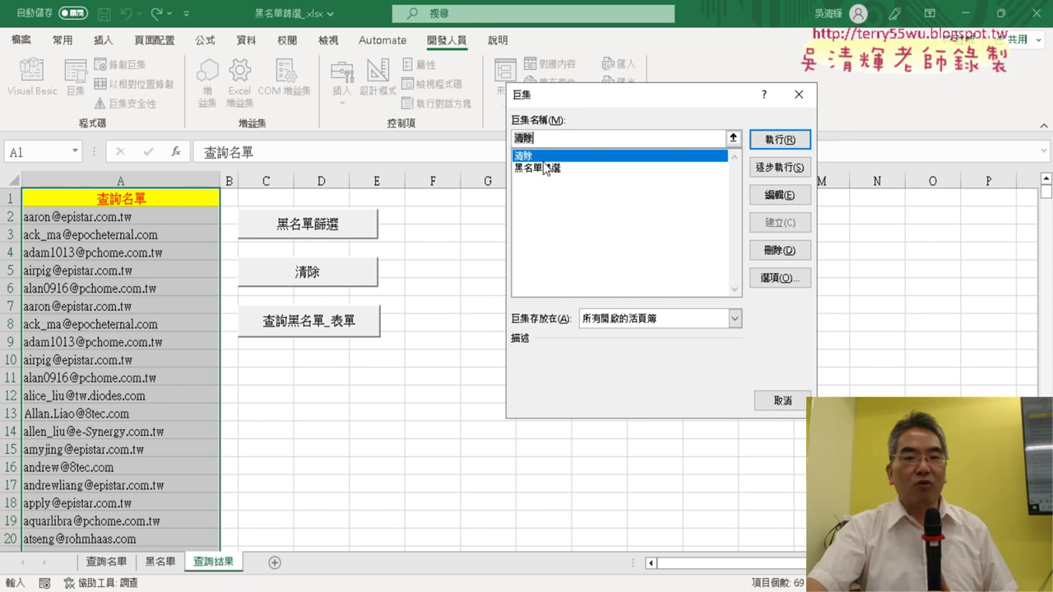
left_click(547, 169)
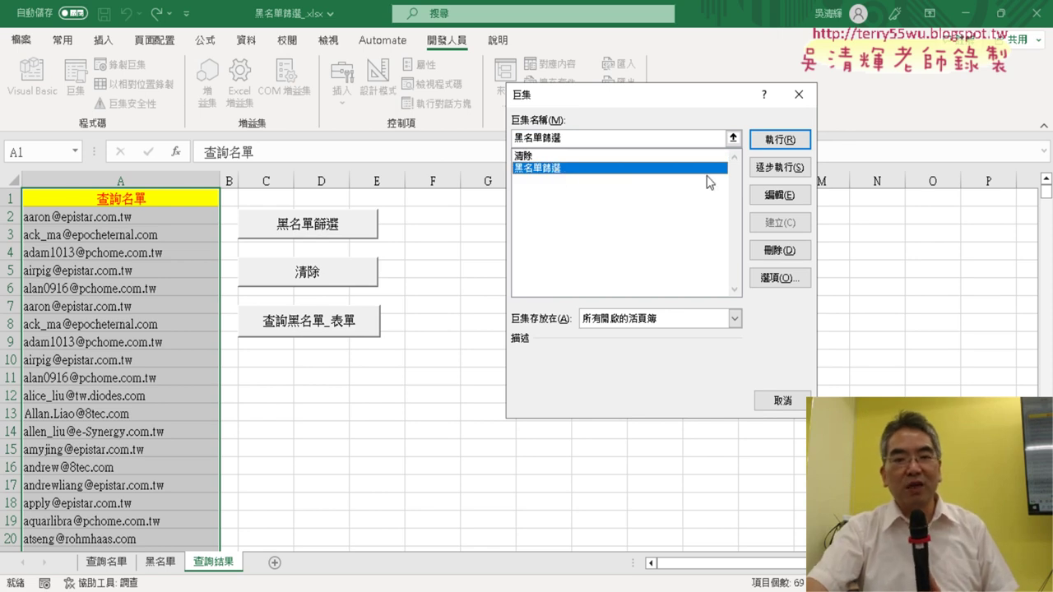
left_click(778, 197)
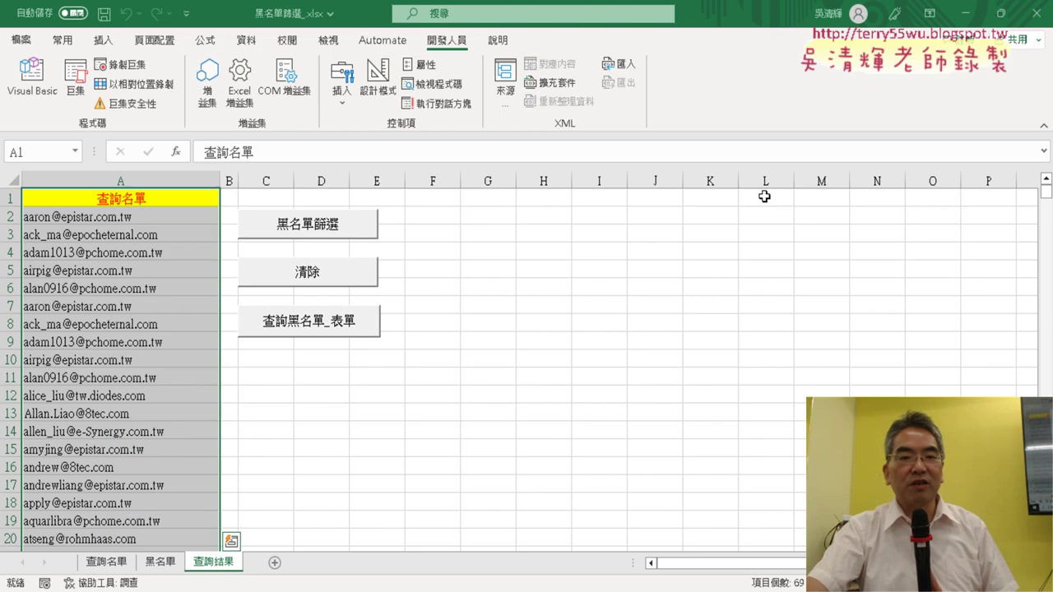
Delete the recorded header comment lines under Sub 黑名單篩選()
left_click(33, 93)
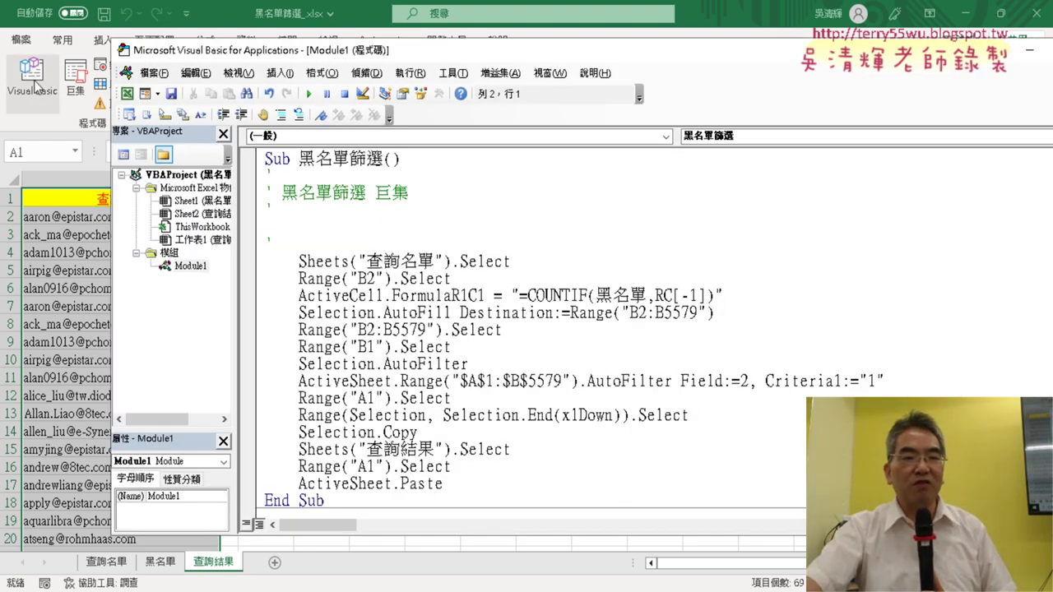
scroll(354, 235, "down", 3)
scroll(342, 243, "up", 2)
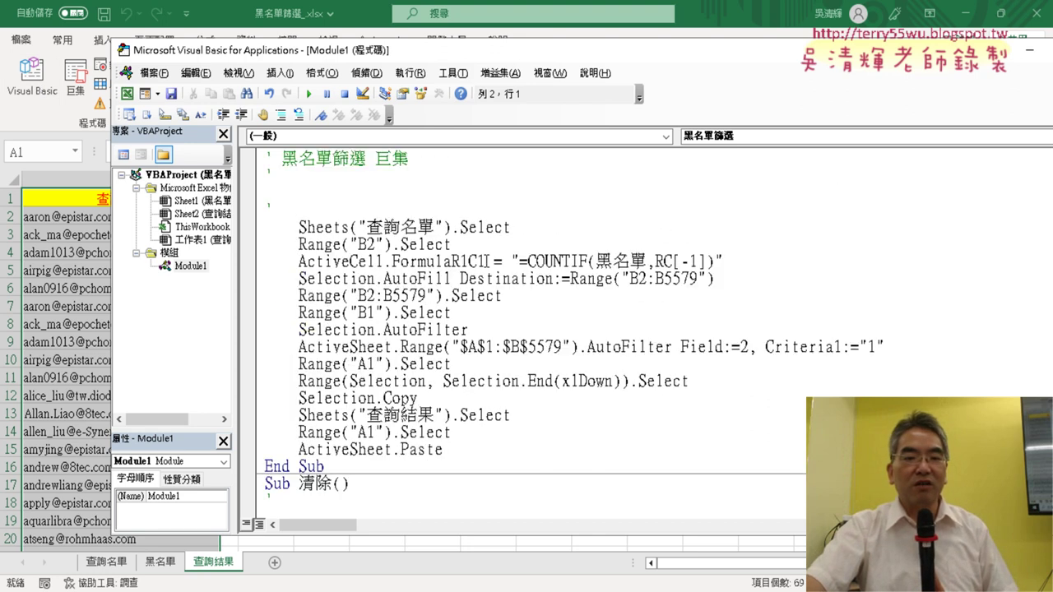
scroll(339, 245, "up", 1)
left_click_drag(275, 244, 257, 174)
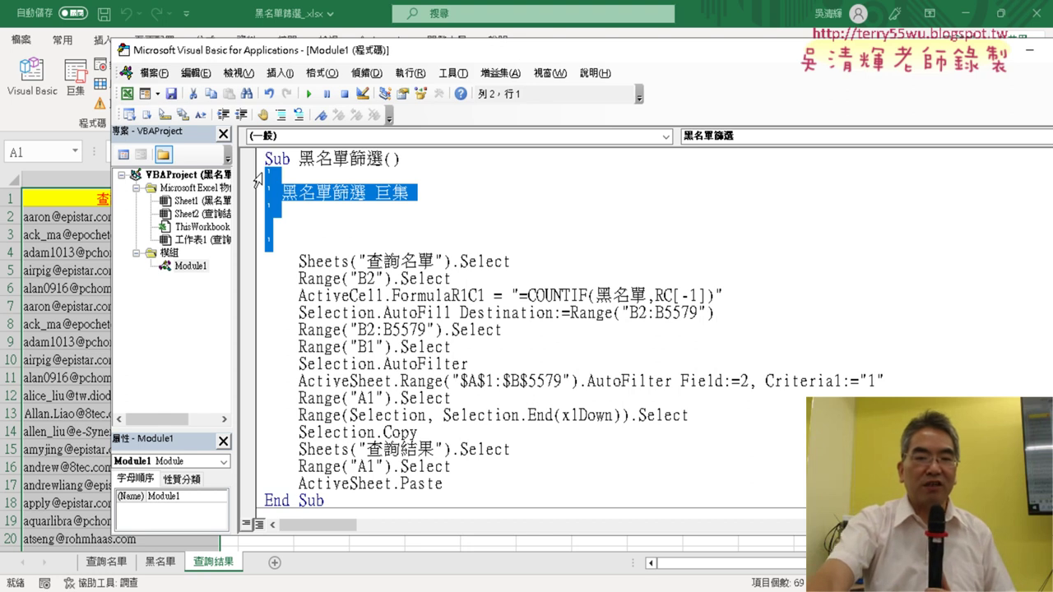
key("Delete")
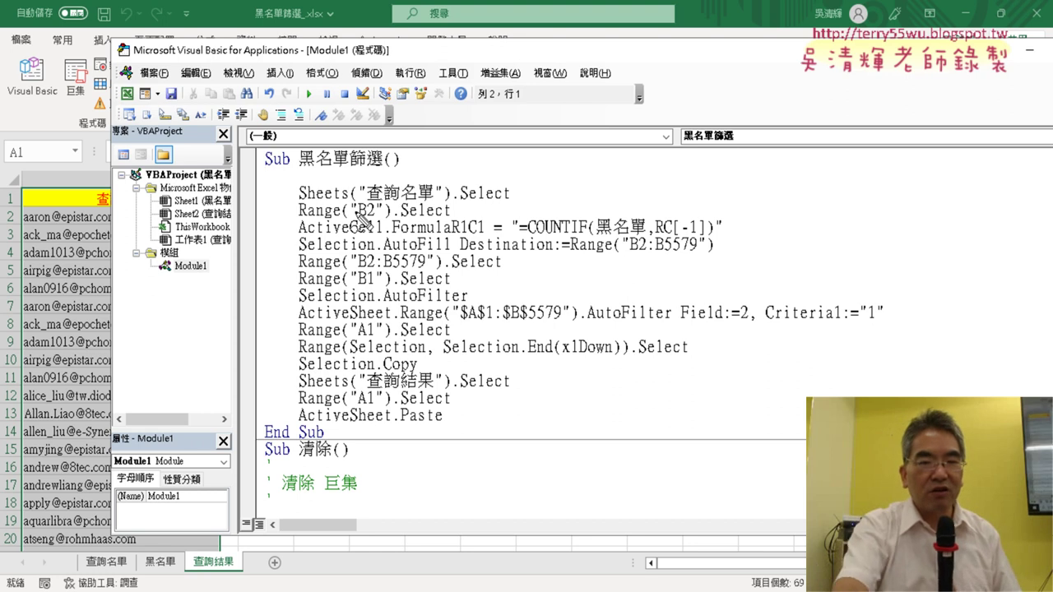
Annotate the editor launcher, Module1 and the Range statement, then indent the empty line
left_click_drag(4, 105, 49, 115)
mouse_move(205, 280)
left_mouse_down()
mouse_move(169, 288)
mouse_move(210, 284)
left_mouse_up()
mouse_move(37, 123)
left_mouse_down()
mouse_move(136, 283)
mouse_move(143, 266)
left_mouse_up()
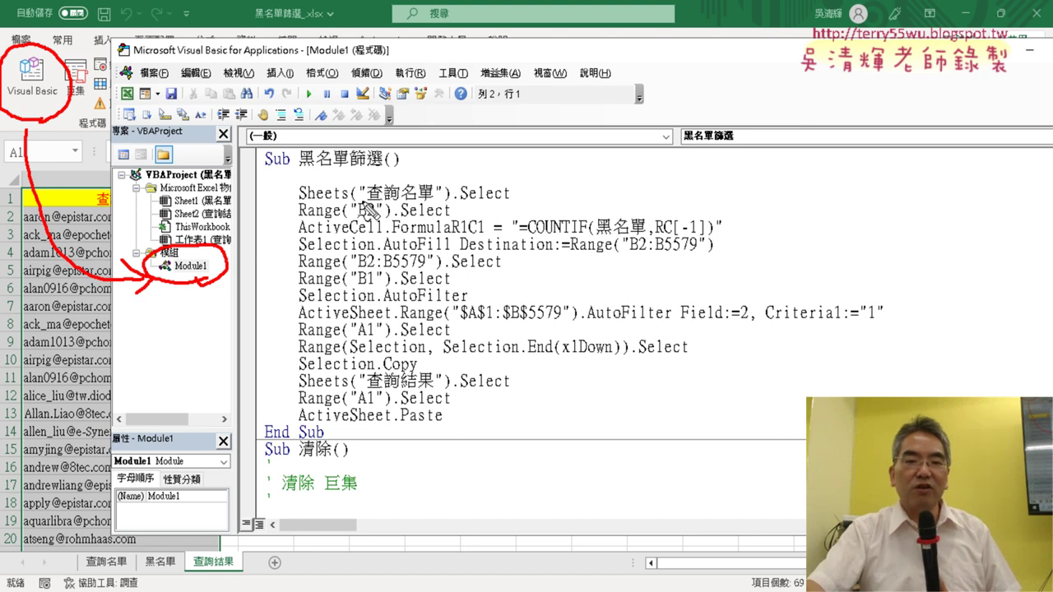
mouse_move(311, 212)
left_mouse_down()
mouse_move(435, 201)
mouse_move(514, 208)
left_mouse_up()
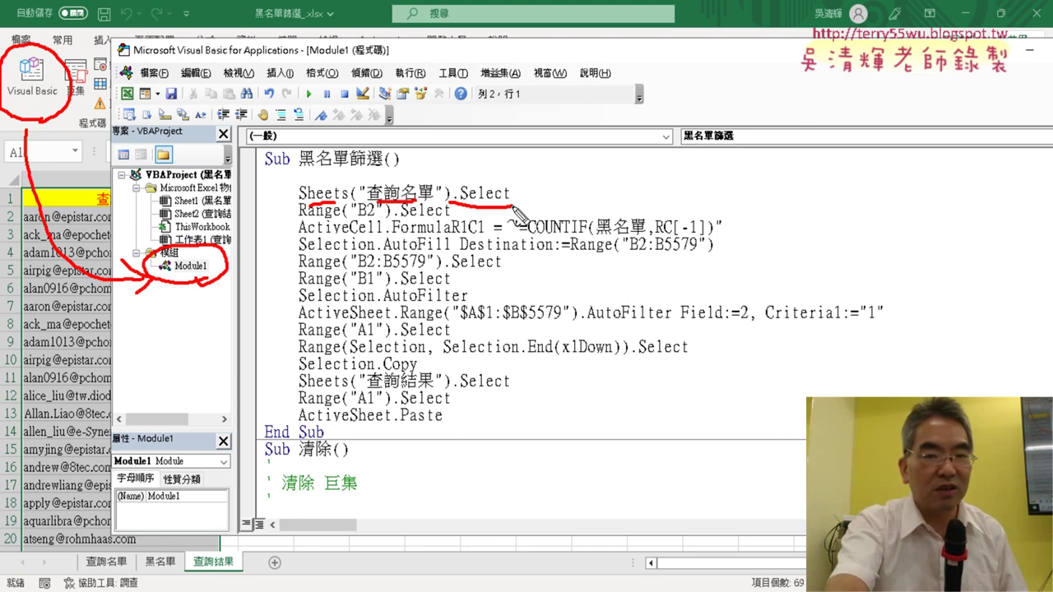
key("Escape")
key("Tab")
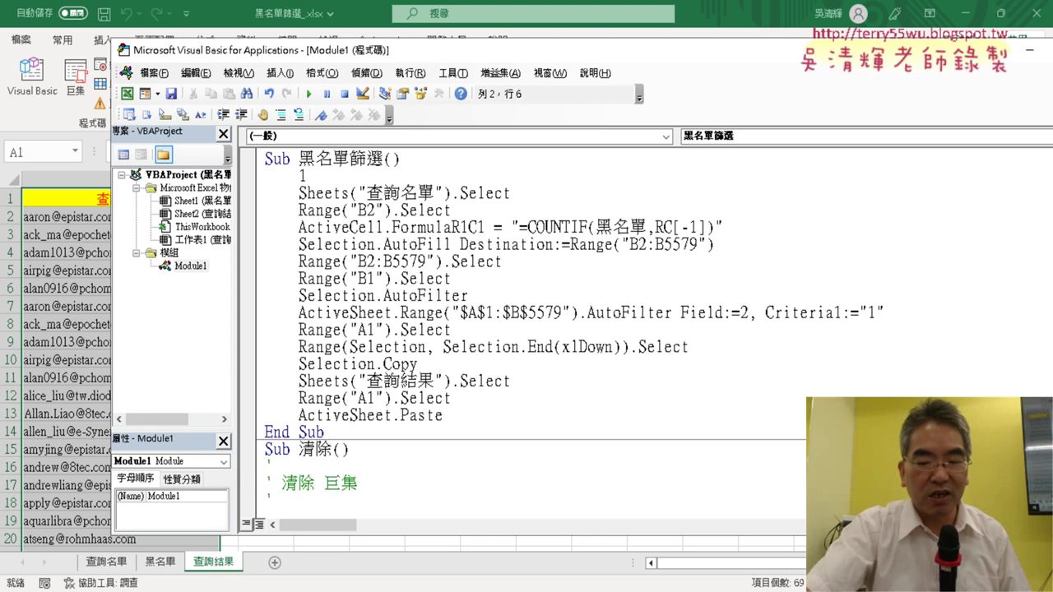
Add step comments '1., '2. and '3. above the sheet select, Range("B2") and COUNTIF lines
type("ㄘ")
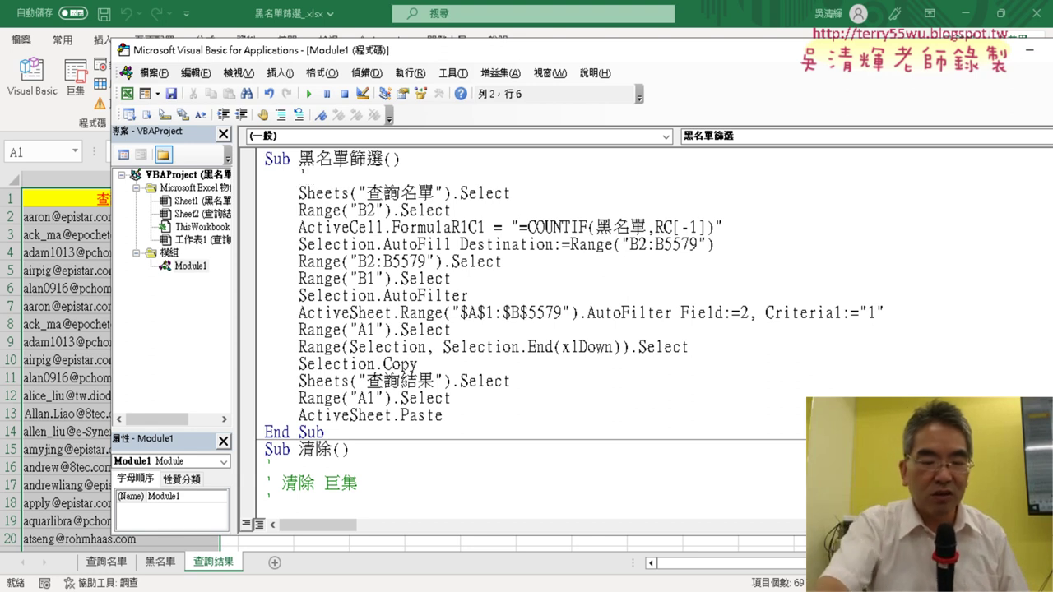
type("'1.")
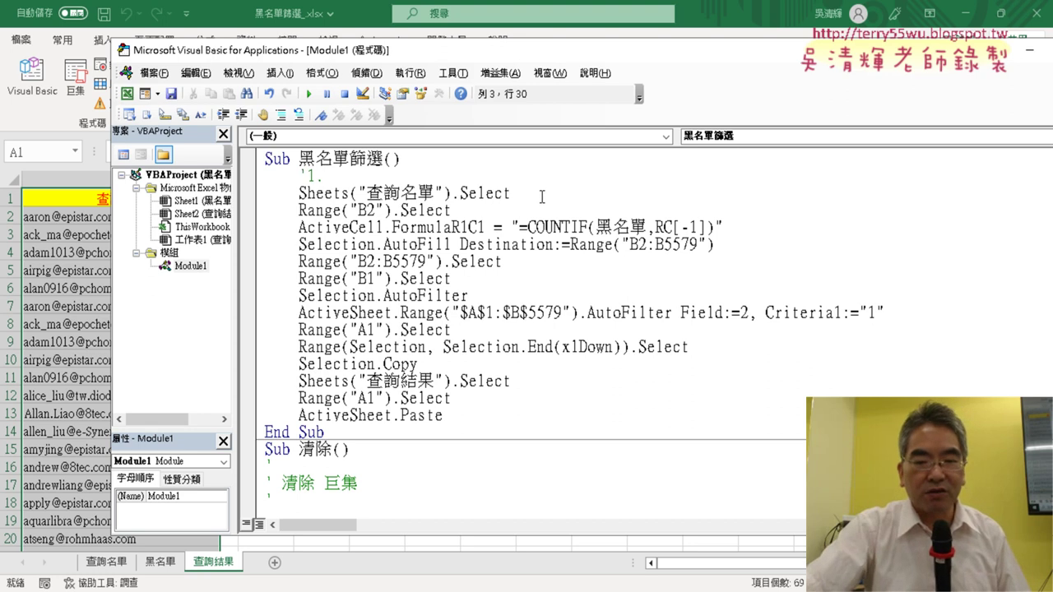
key("Return")
type("'")
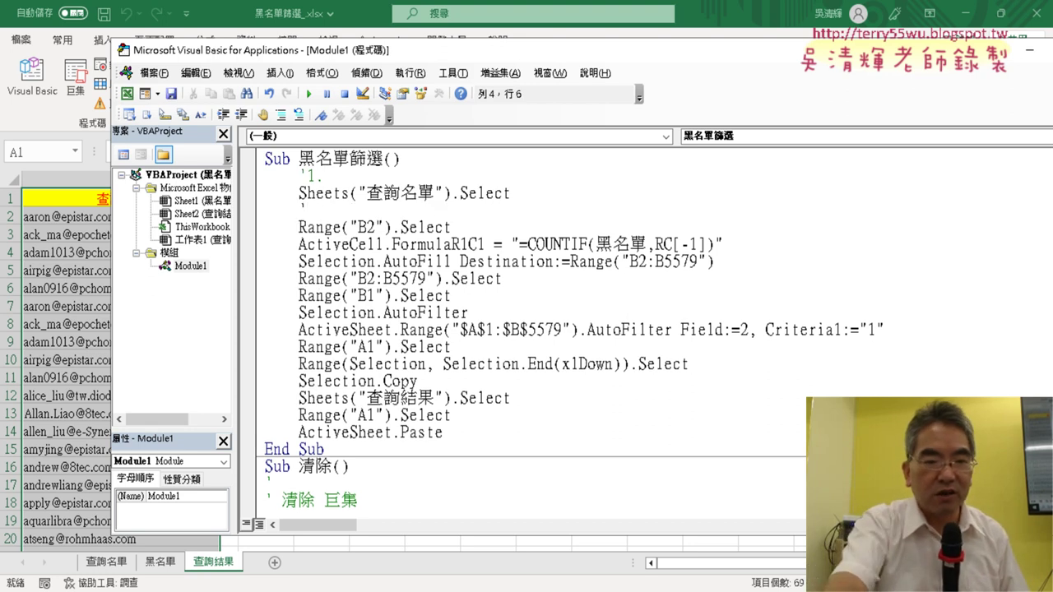
type("2.")
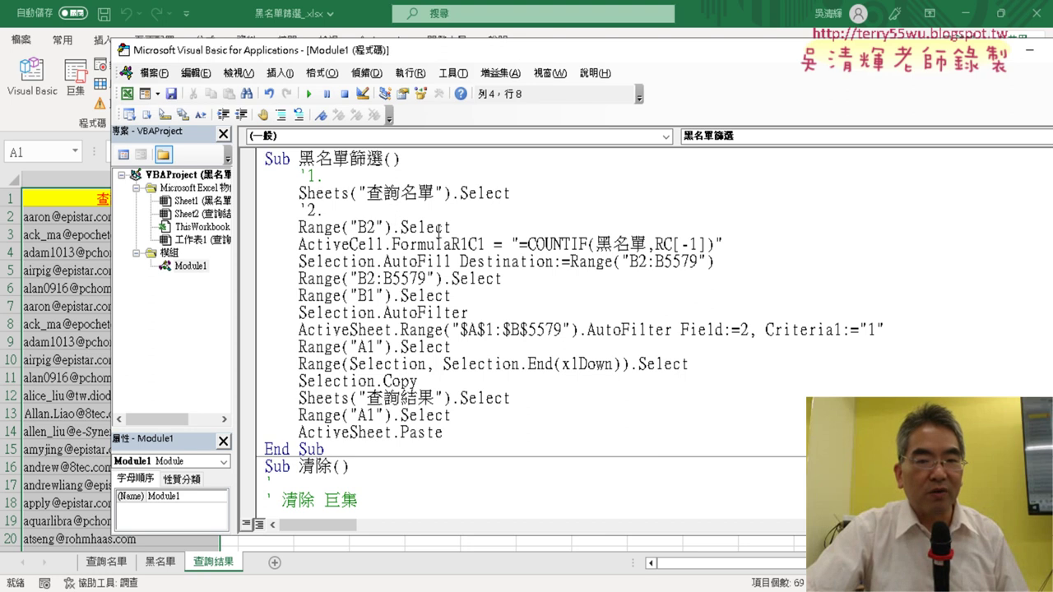
left_click_drag(451, 228, 299, 227)
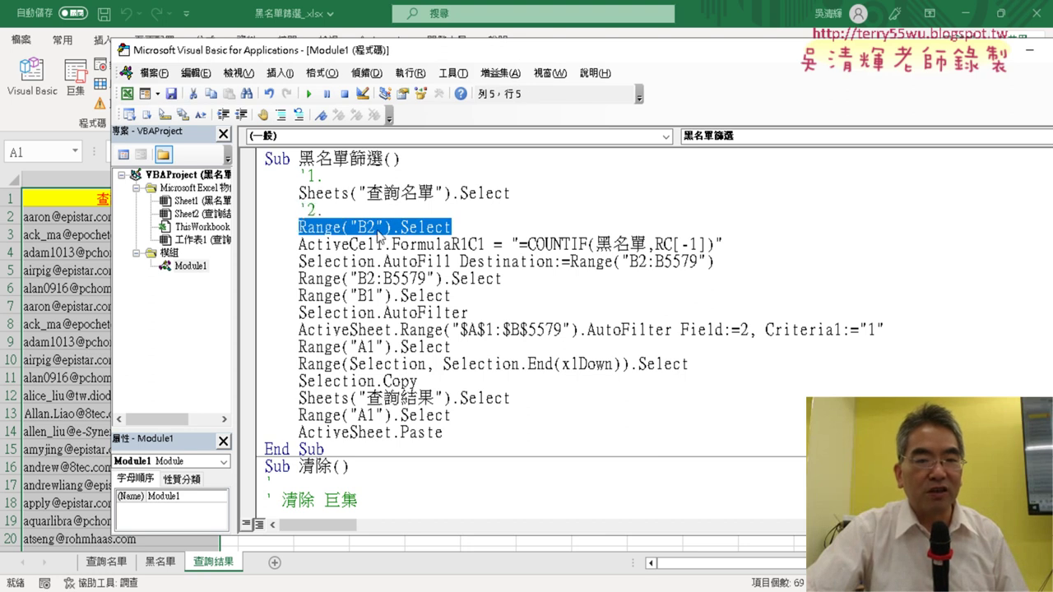
left_click(482, 228)
key("Return")
type("'")
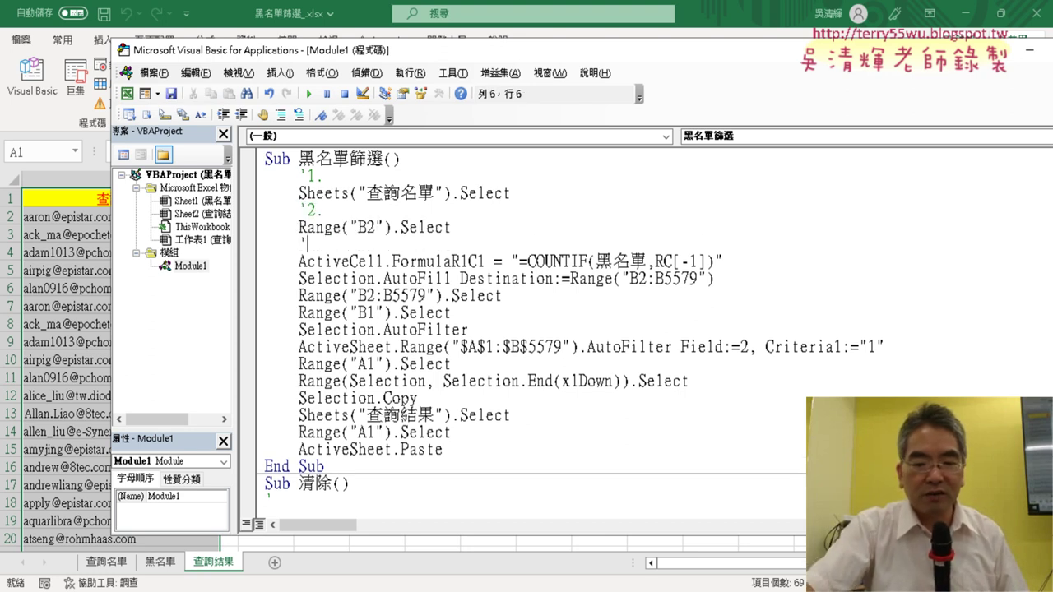
type("3.")
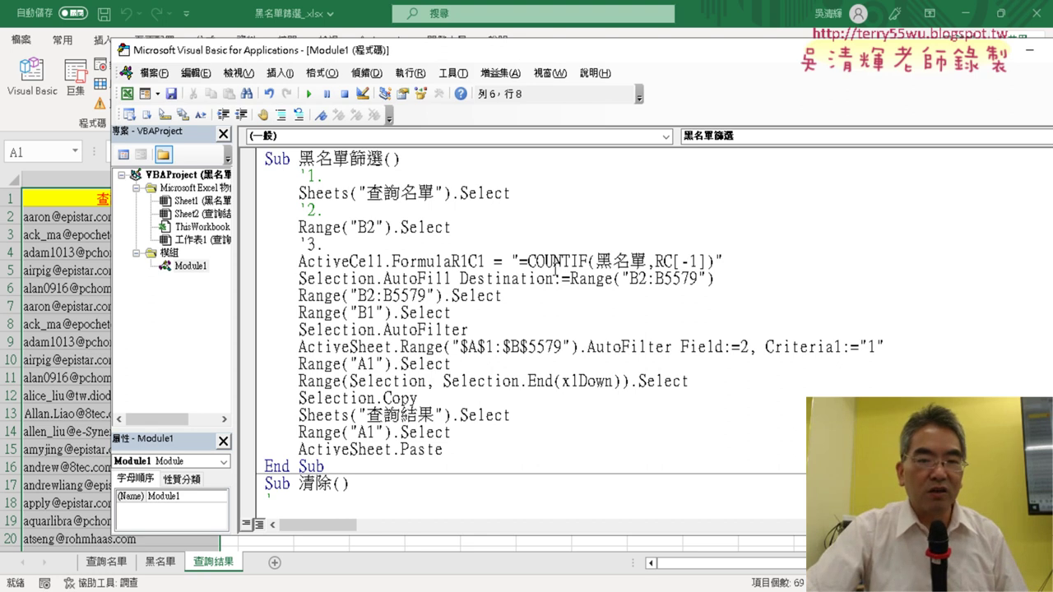
Highlight the COUNTIF formula, the R1C1 part and the RC[-1] reference to explain them
left_click_drag(594, 262, 613, 264)
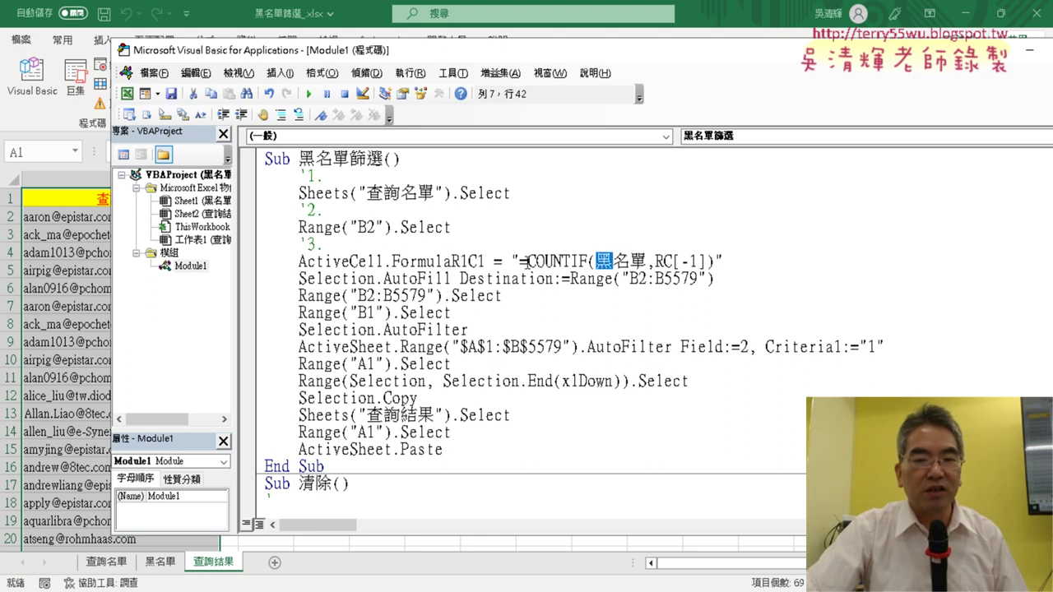
left_click_drag(526, 262, 666, 261)
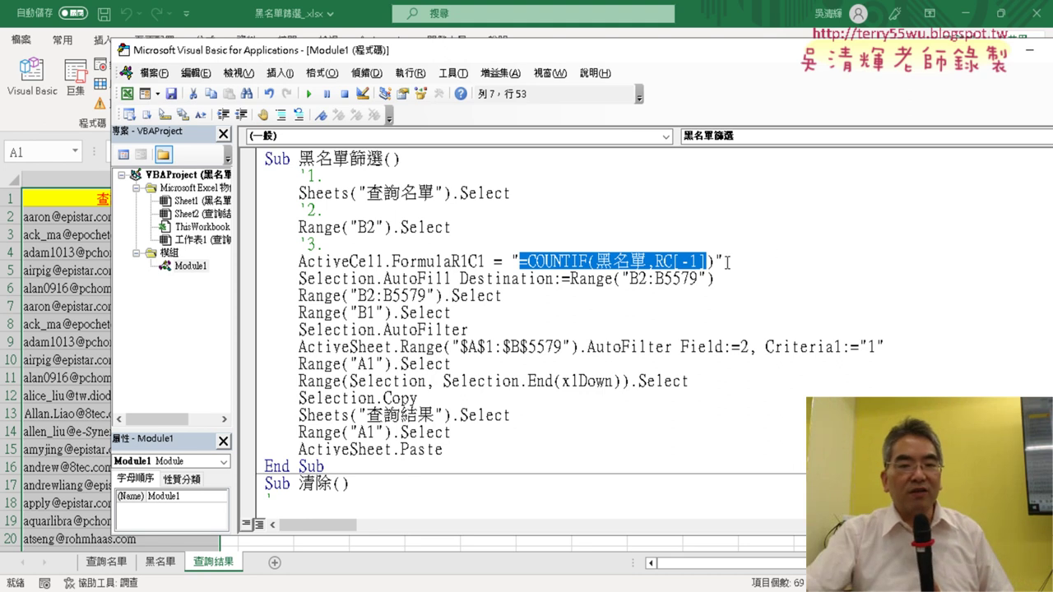
left_click_drag(453, 262, 481, 262)
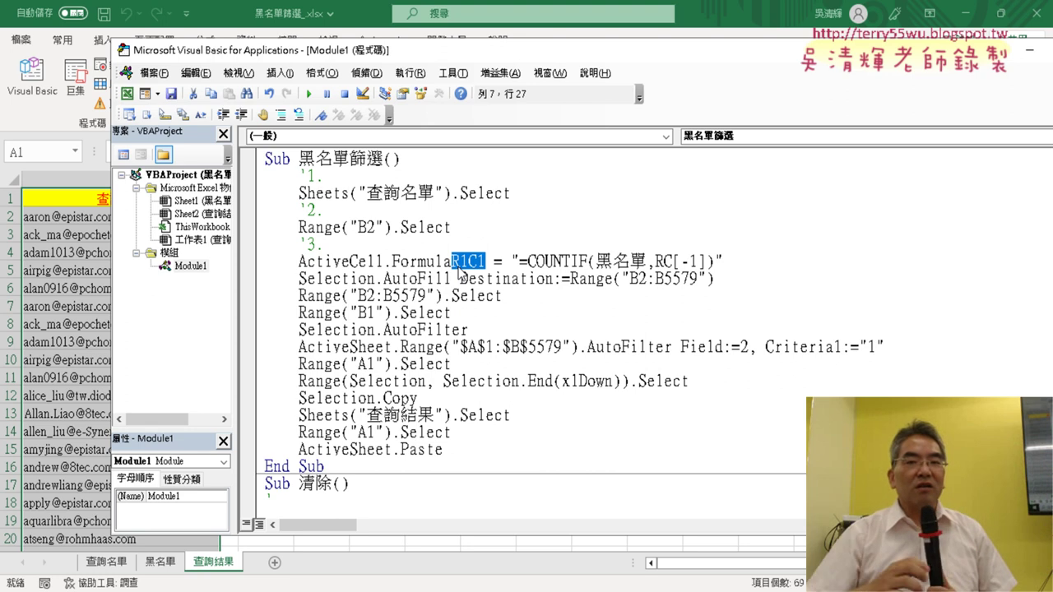
left_click_drag(655, 262, 709, 262)
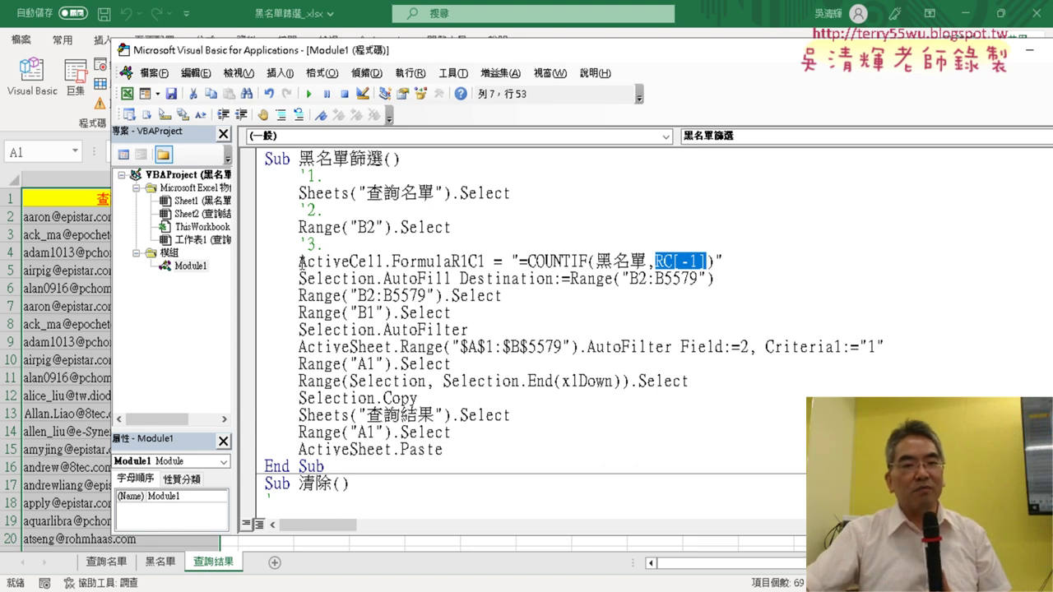
Show cell B2 on the 查詢名單 sheet beside the macro code
left_click_drag(573, 85, 590, 82)
left_click(107, 562)
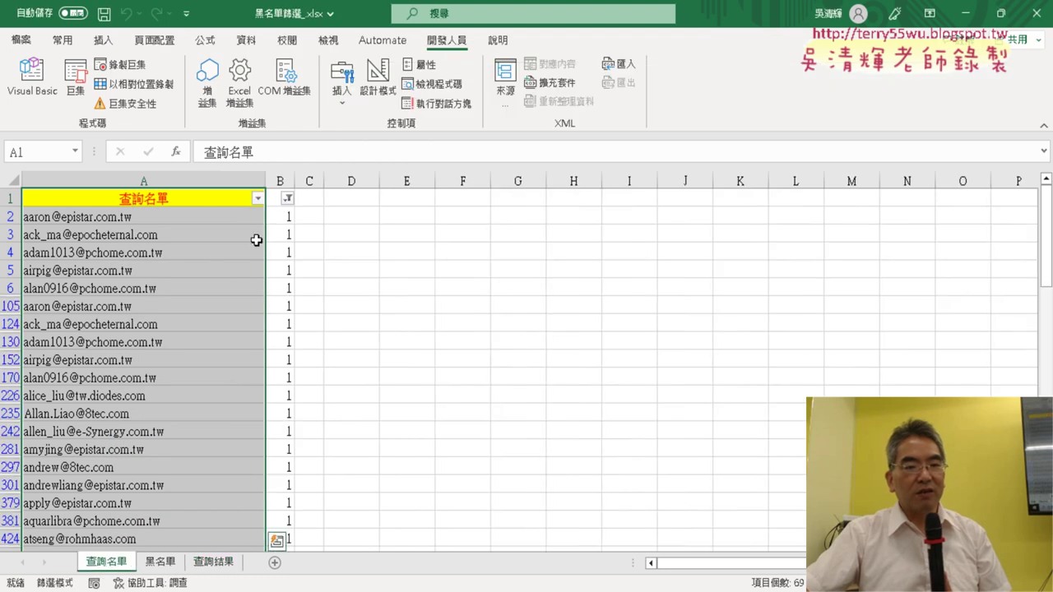
left_click(283, 220)
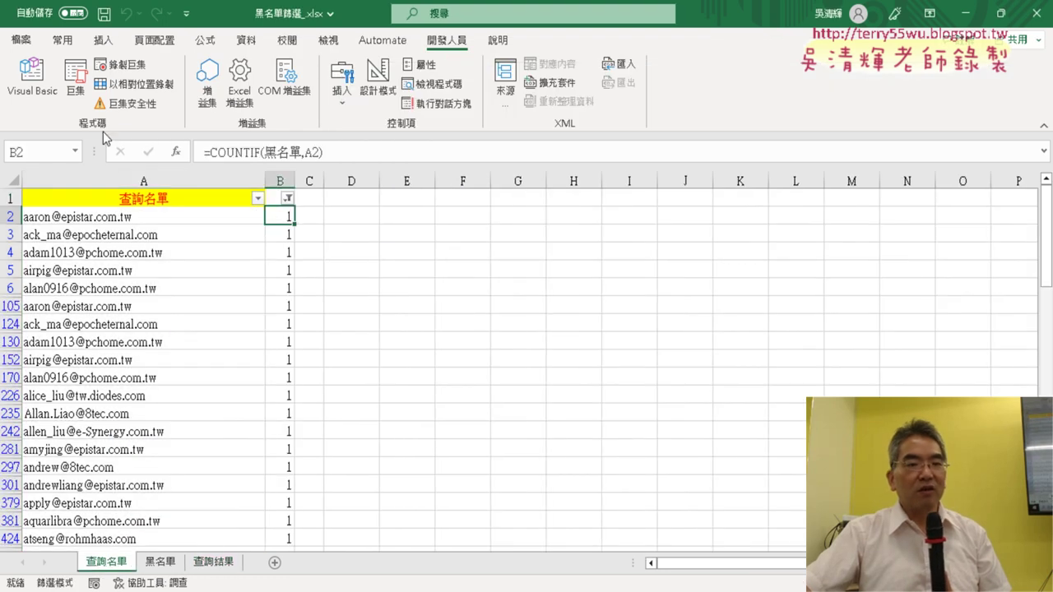
left_click(32, 79)
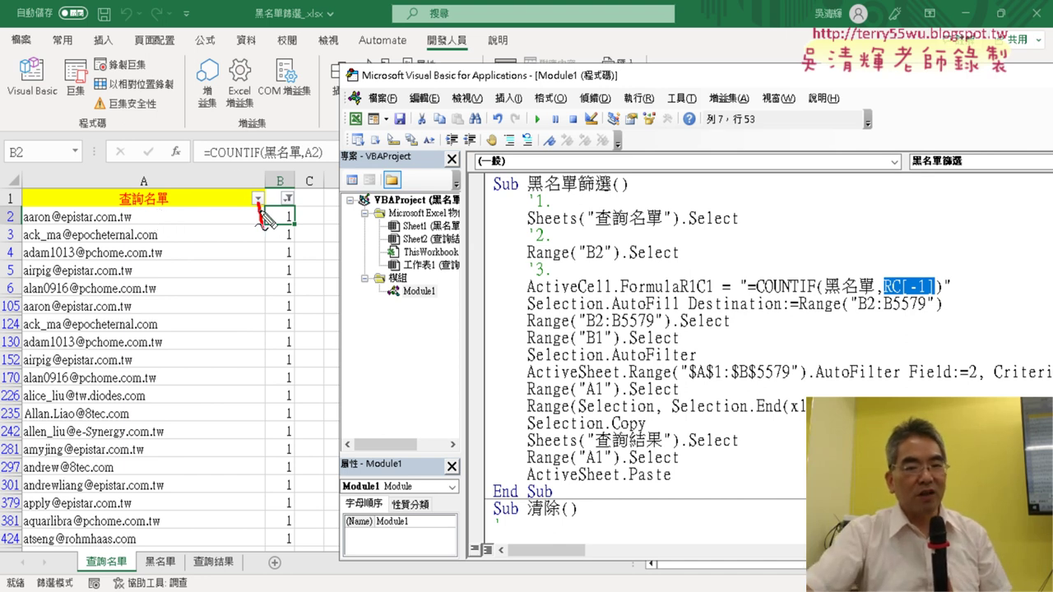
Annotate B2, its same-row column A e-mail and the B5579 fill range, then clear the marks
left_click_drag(262, 216, 275, 232)
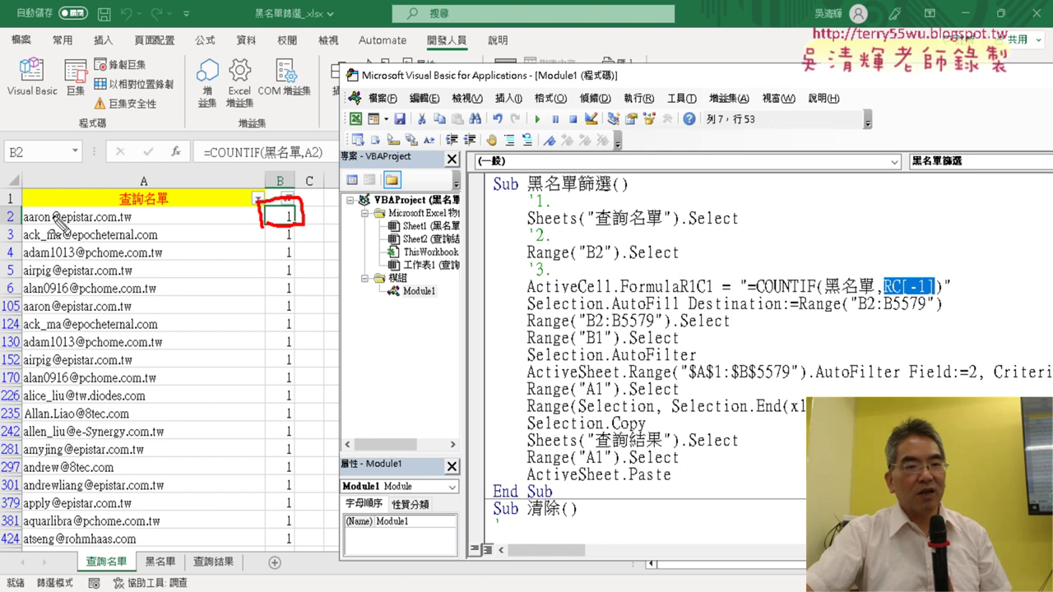
mouse_move(280, 186)
left_mouse_down()
mouse_move(194, 218)
mouse_move(222, 212)
left_mouse_up()
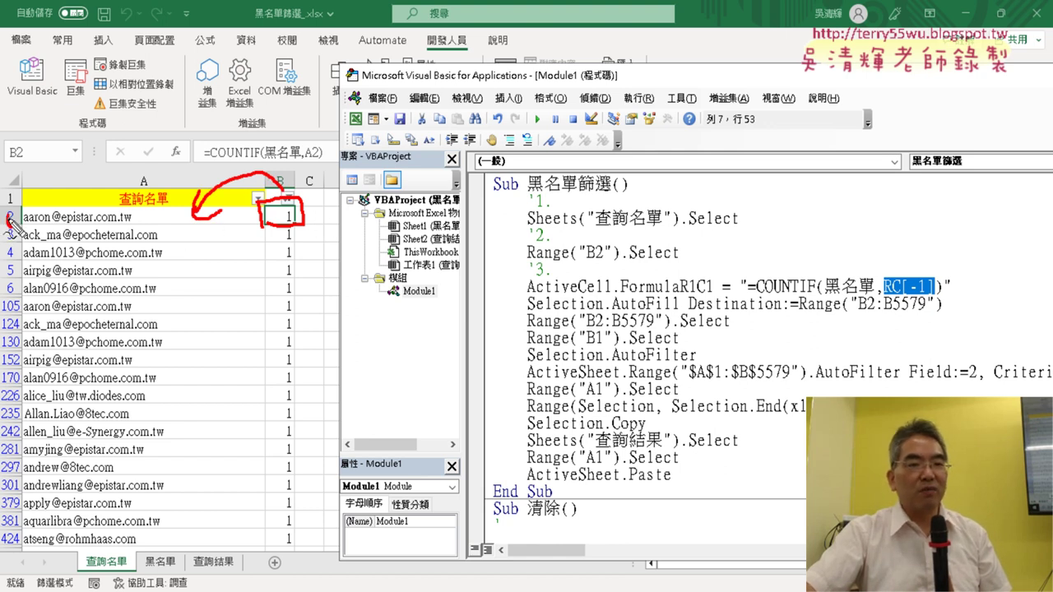
left_click_drag(15, 200, 9, 227)
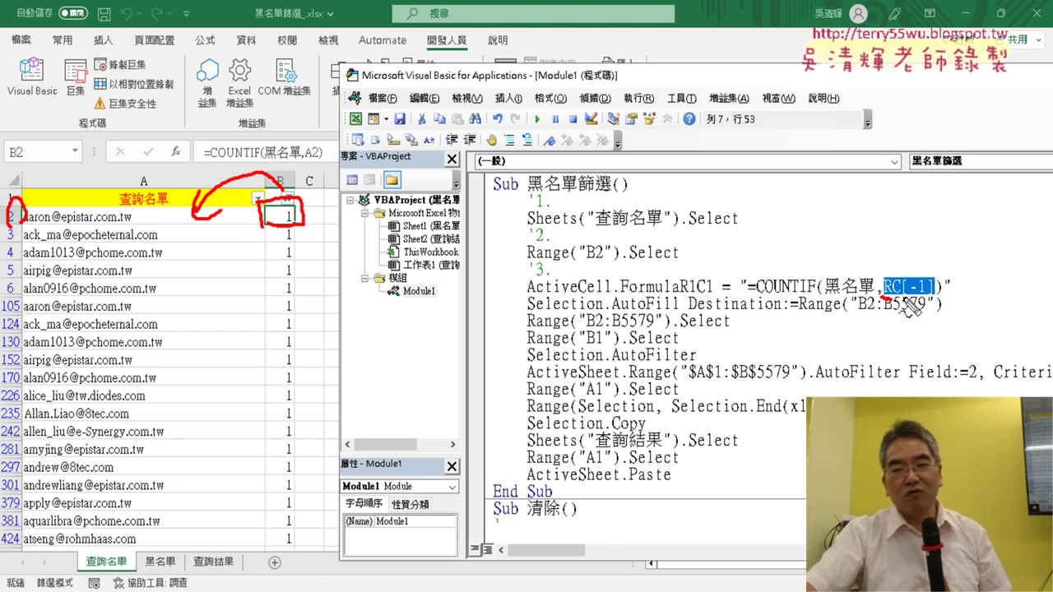
left_click_drag(887, 309, 933, 309)
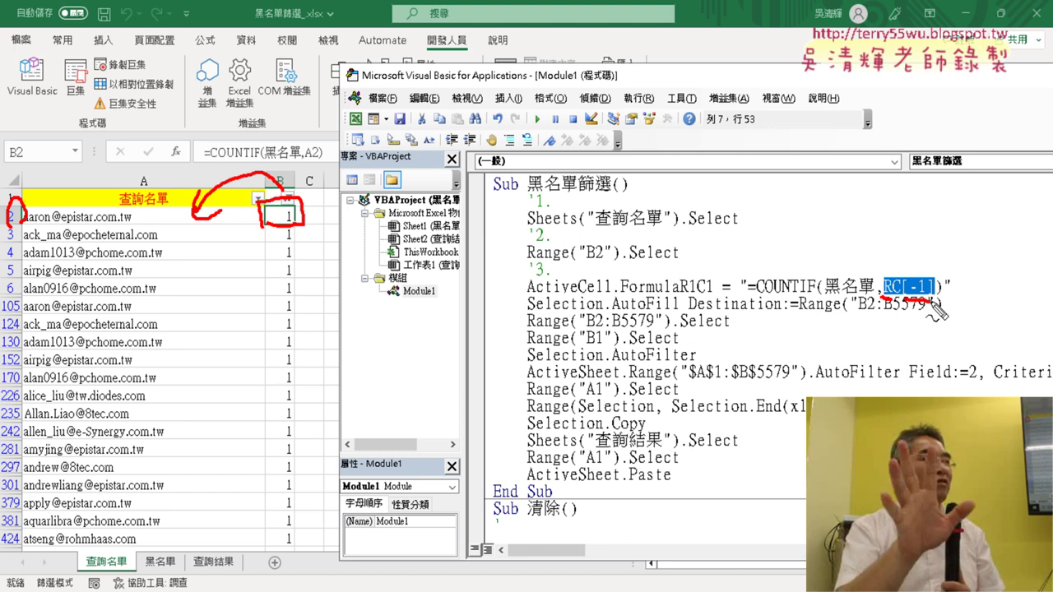
key("Escape")
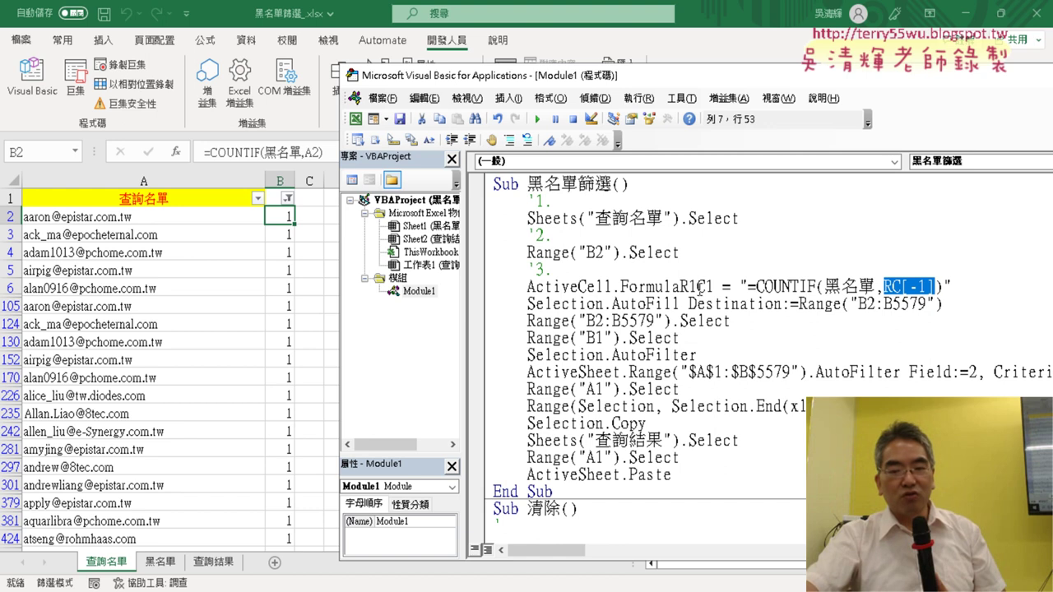
left_click(949, 288)
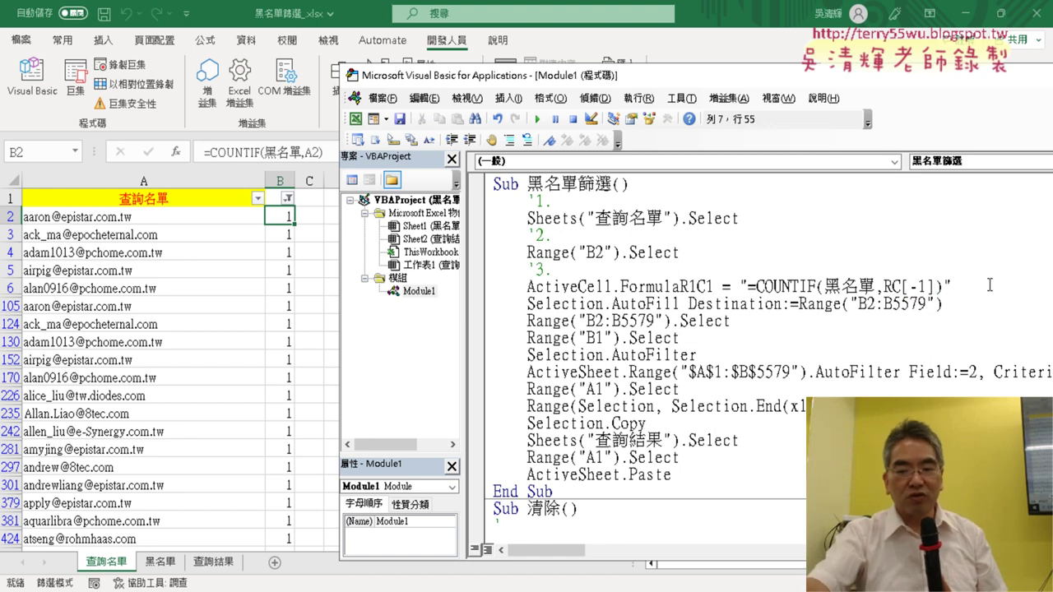
key("Return")
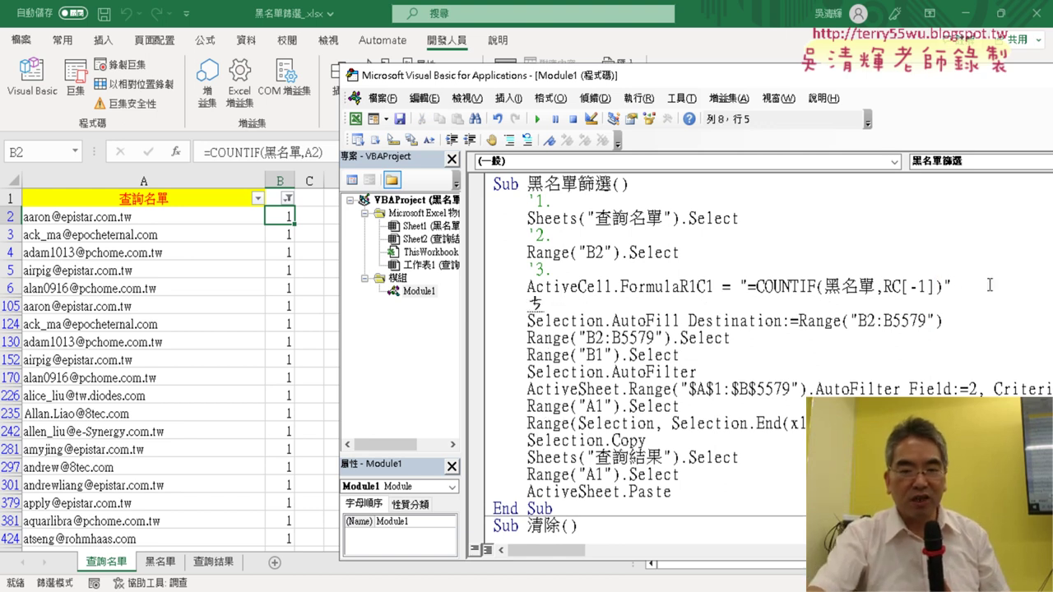
key("Escape")
type("'4")
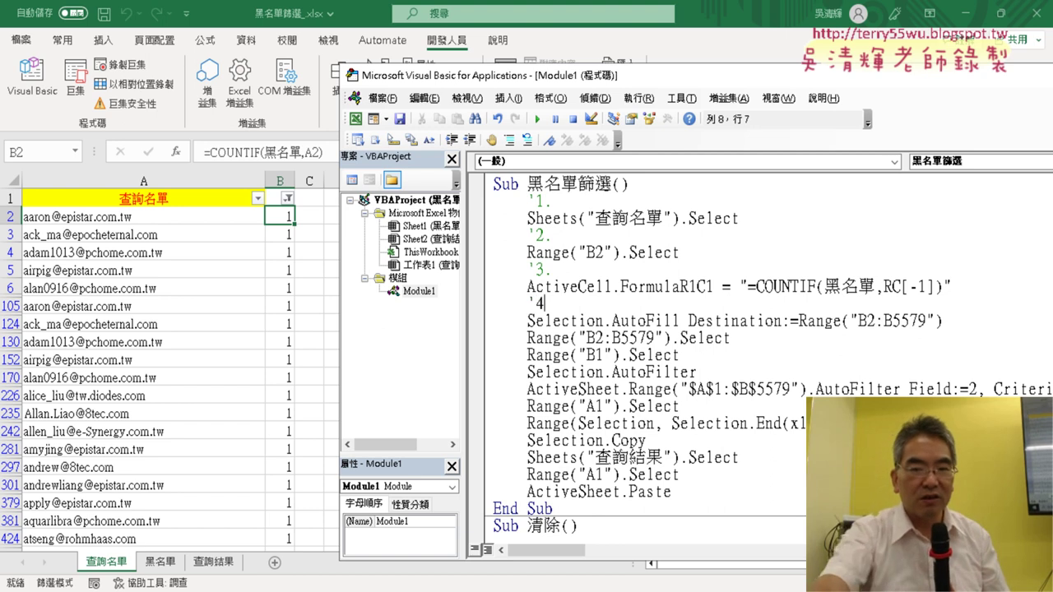
type(".")
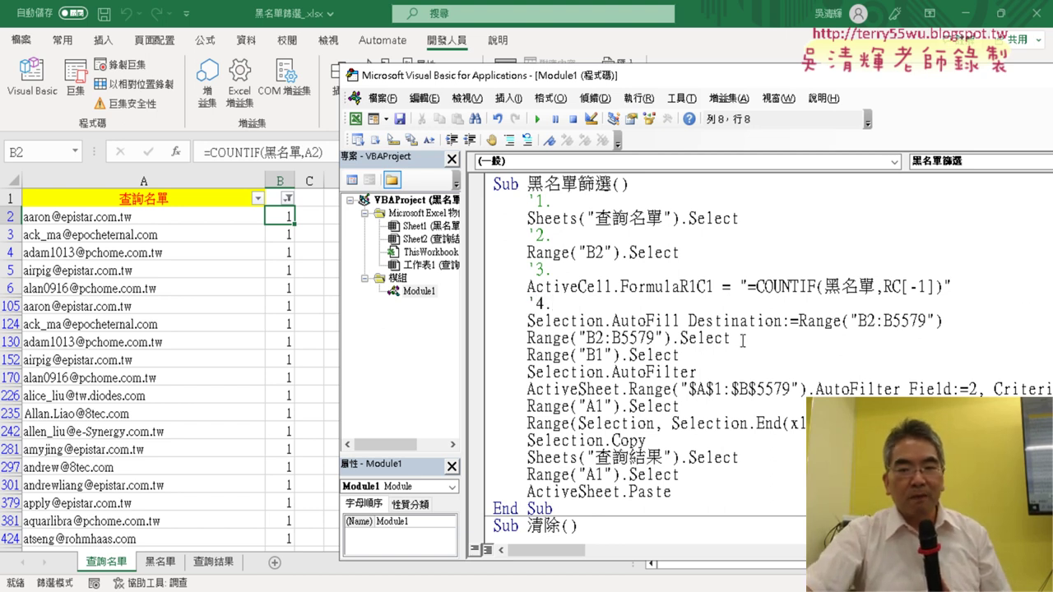
left_click_drag(743, 340, 469, 330)
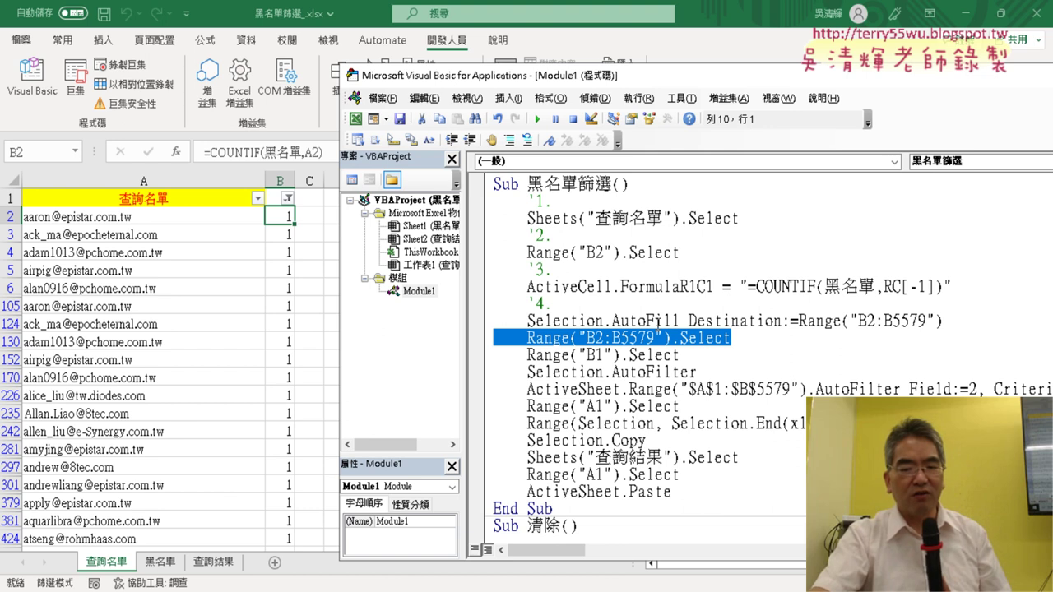
key("End")
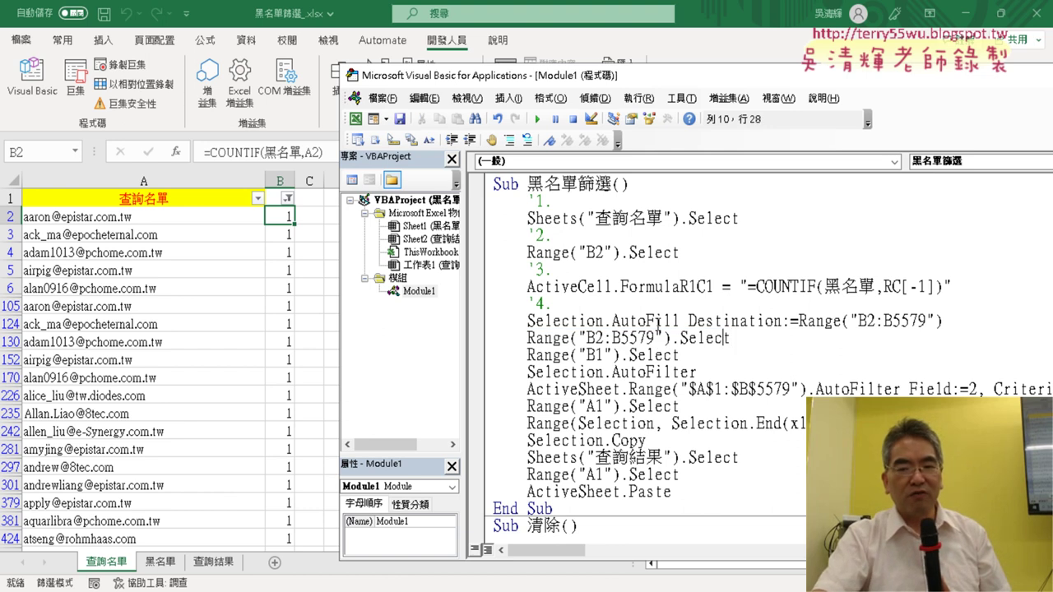
key("Left")
key("Left")
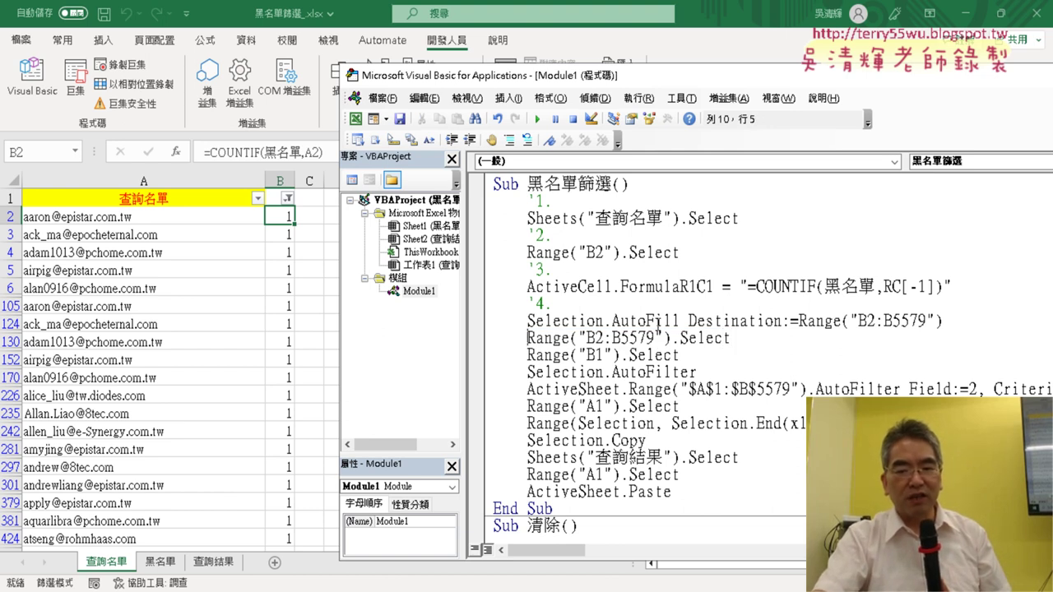
type("'")
key("Down")
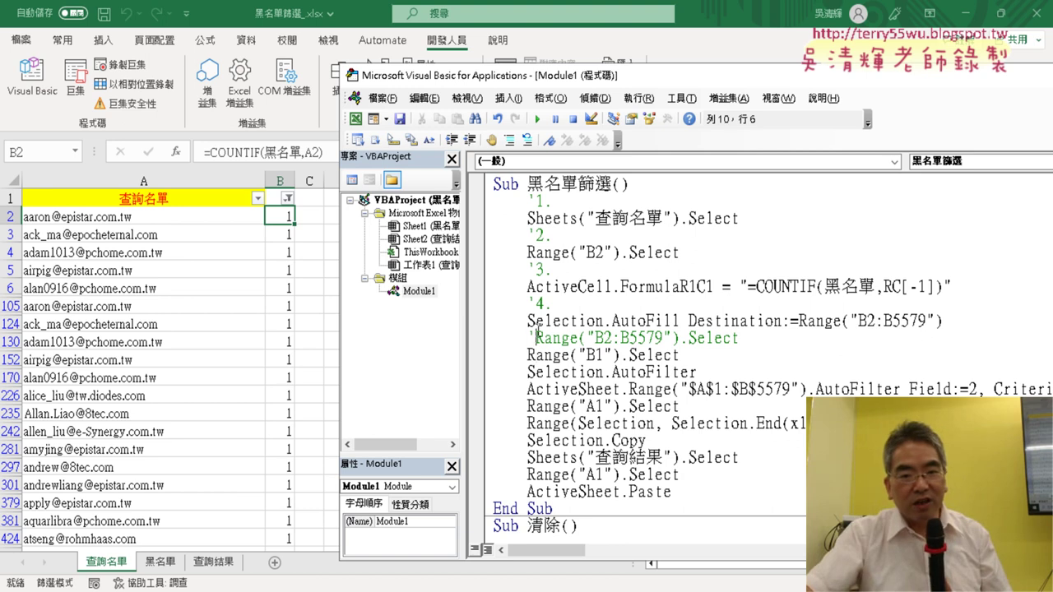
key("BackSpace")
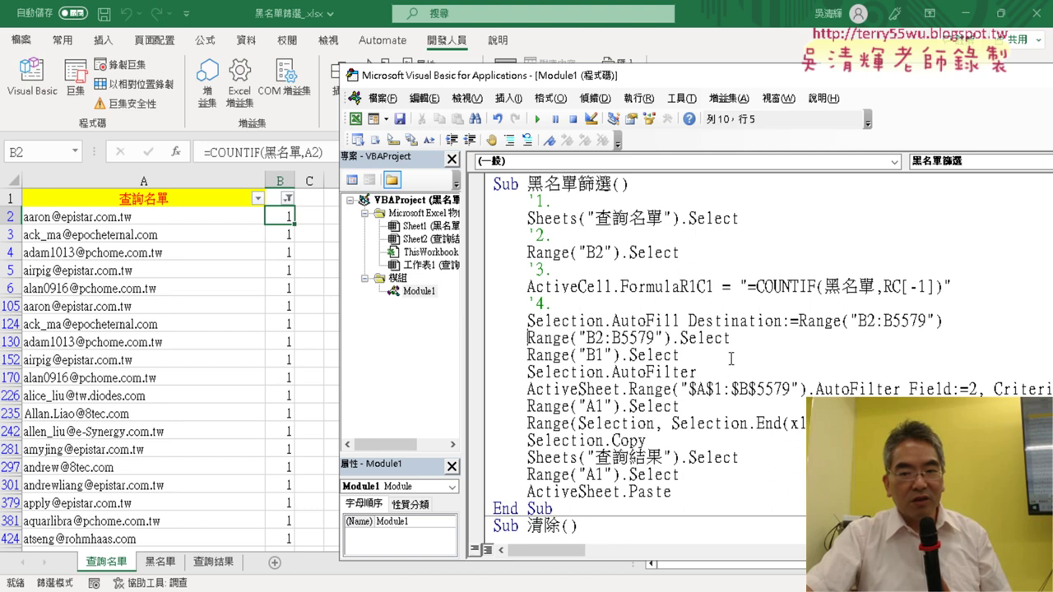
Add step comment '5 above the AutoFilter statement and highlight AutoFilter
key("Return")
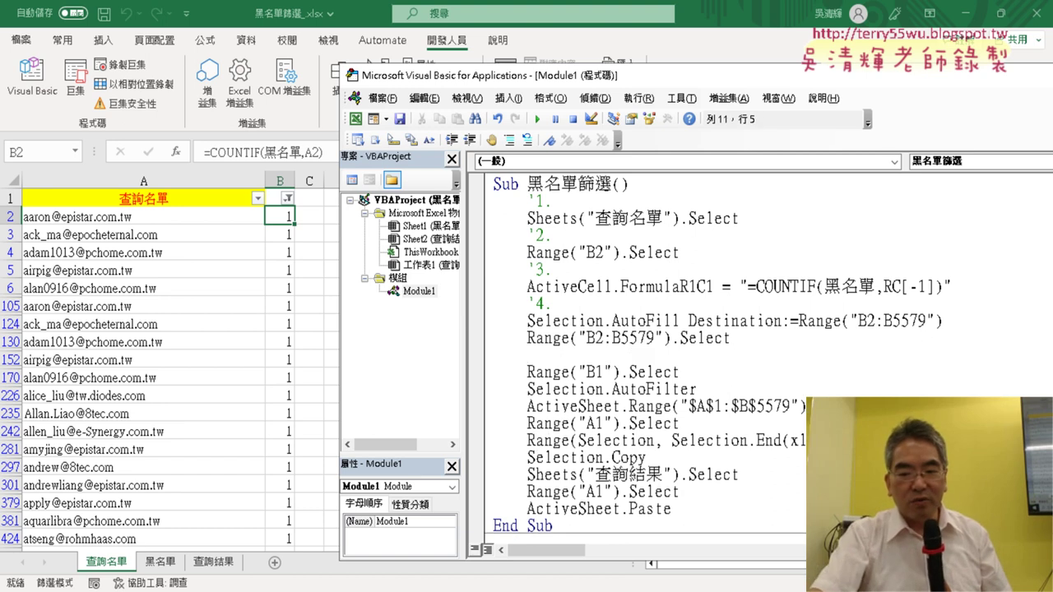
type("ㄘ")
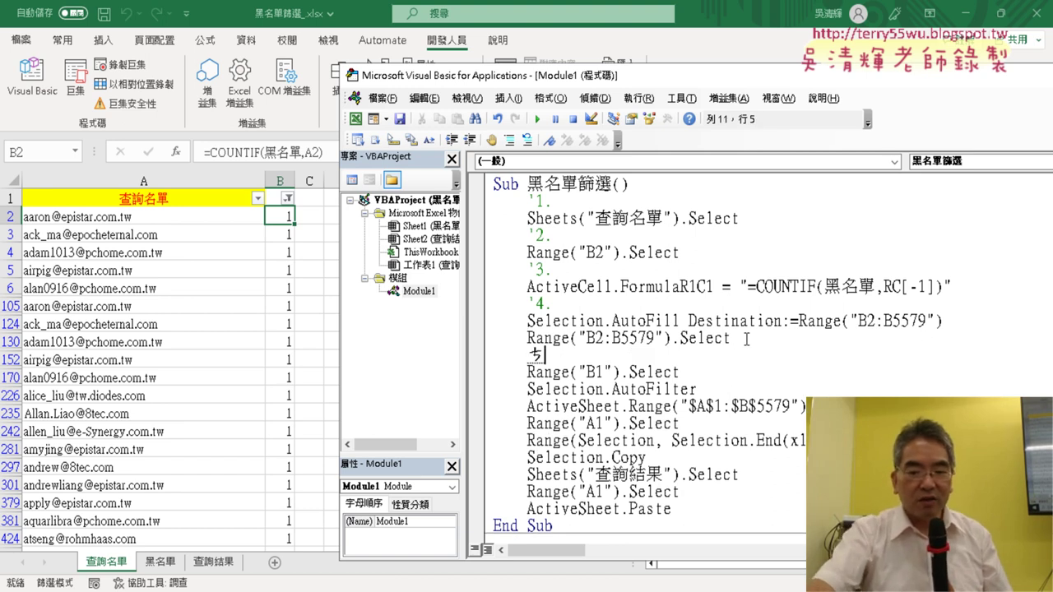
key("BackSpace")
type("'5")
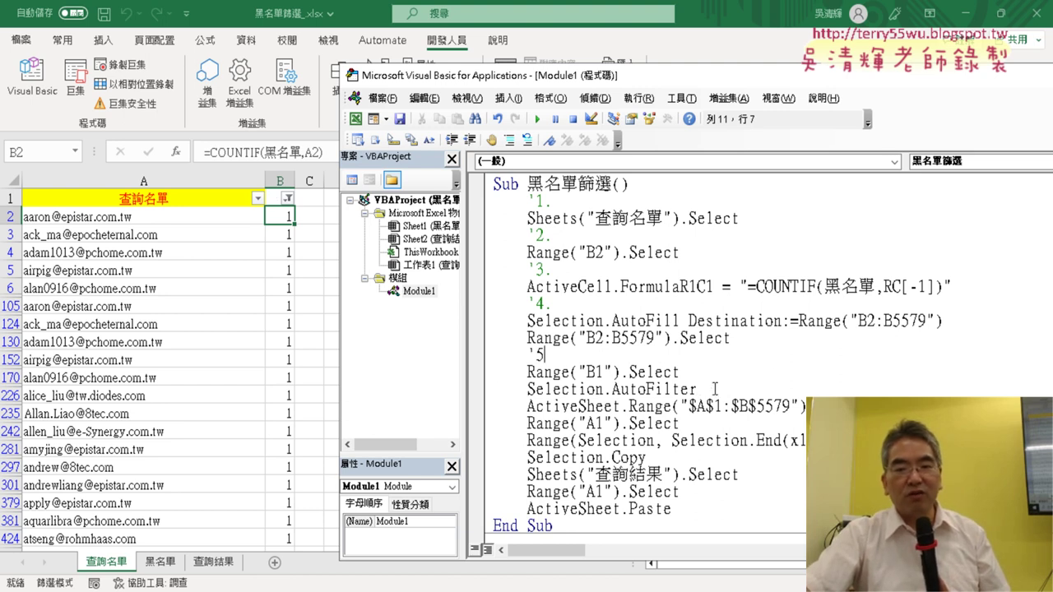
left_click_drag(701, 389, 613, 387)
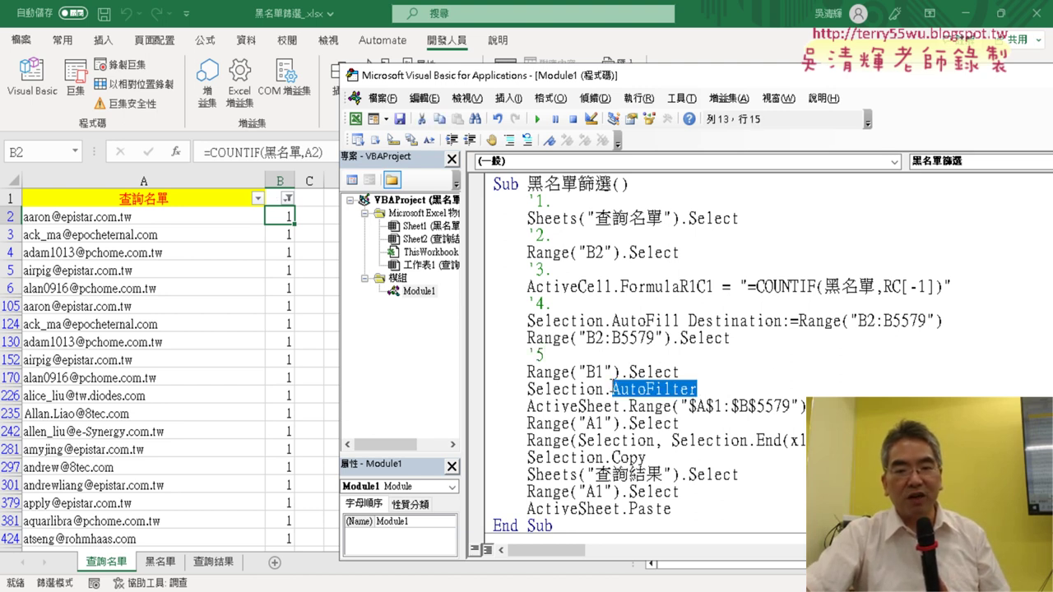
left_click(693, 378)
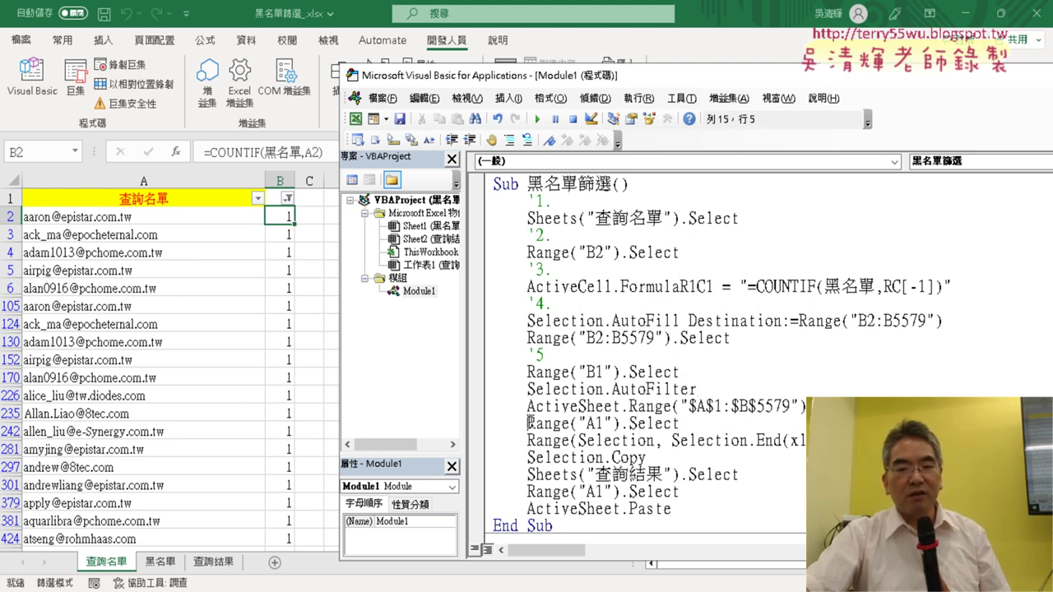
Add step comment '6. above Range("A1").Select, highlighting the Copy and sheet-select calls
key("Return")
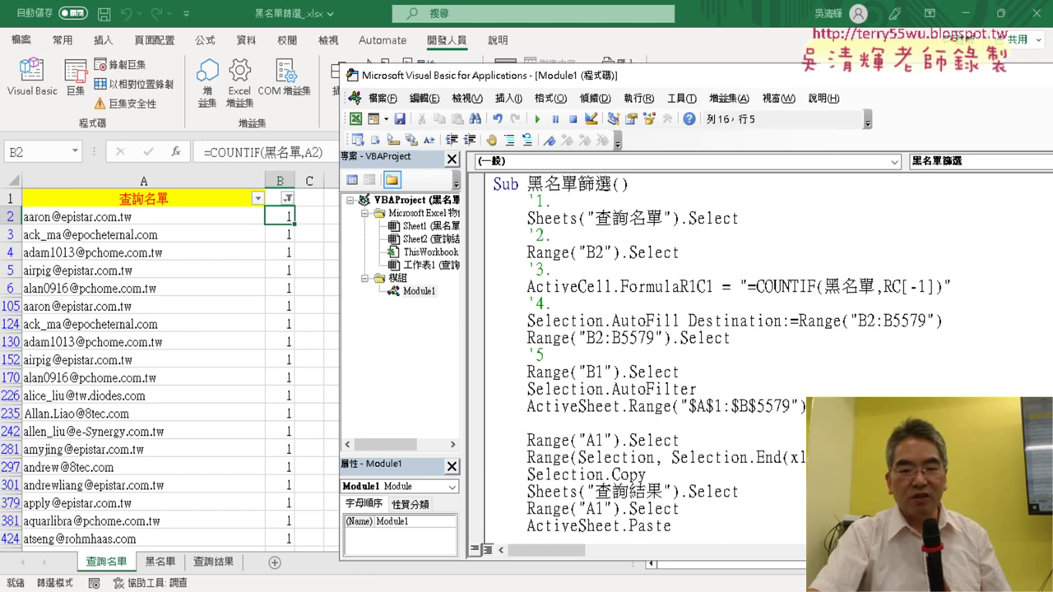
type("ㄅ")
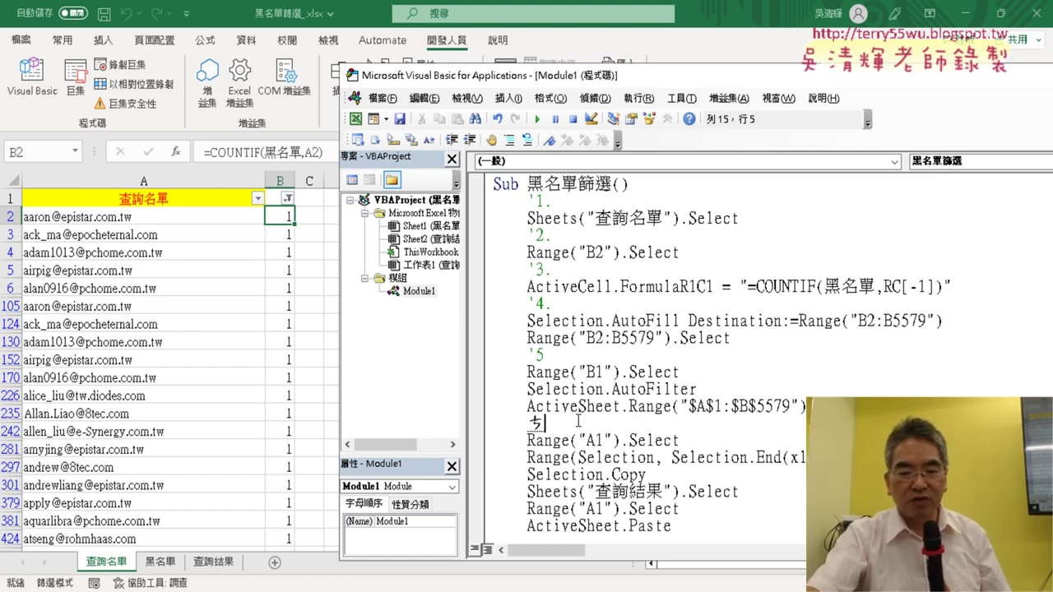
key("BackSpace")
type("'")
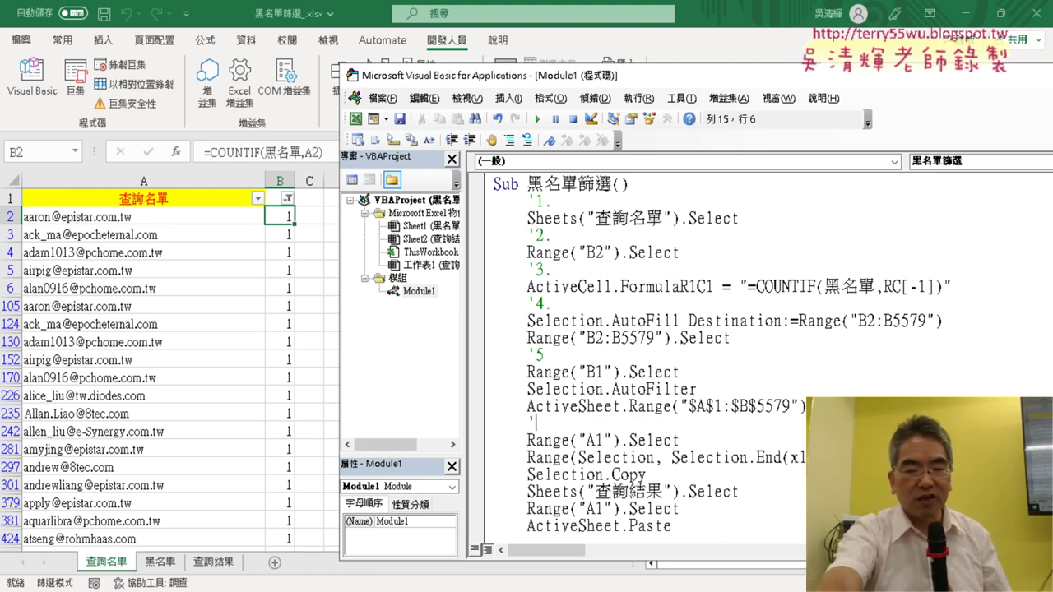
type("6")
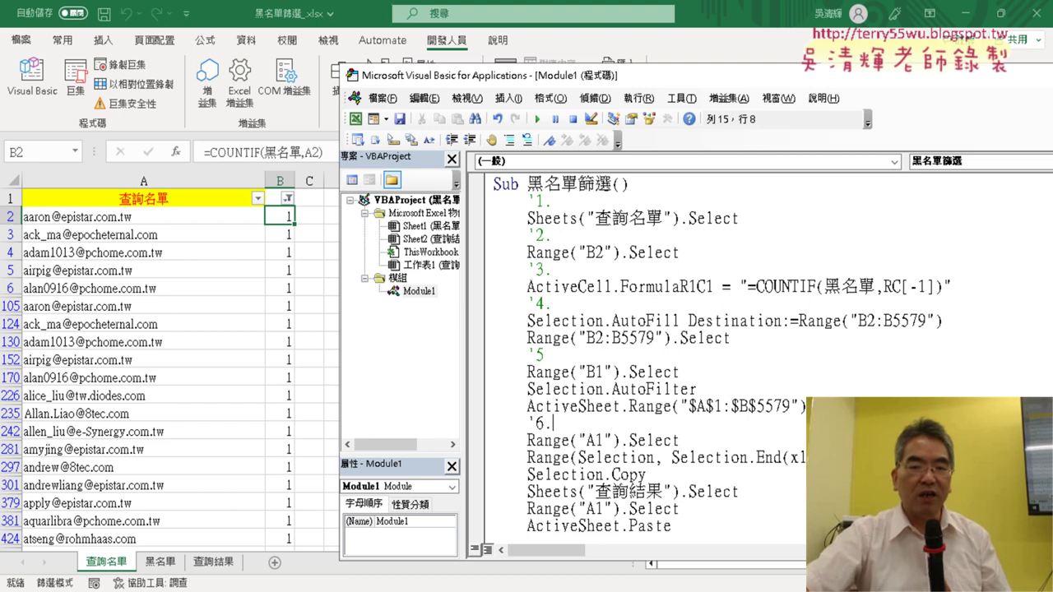
type(".")
scroll(694, 340, "down", 2)
left_click_drag(694, 340, 531, 338)
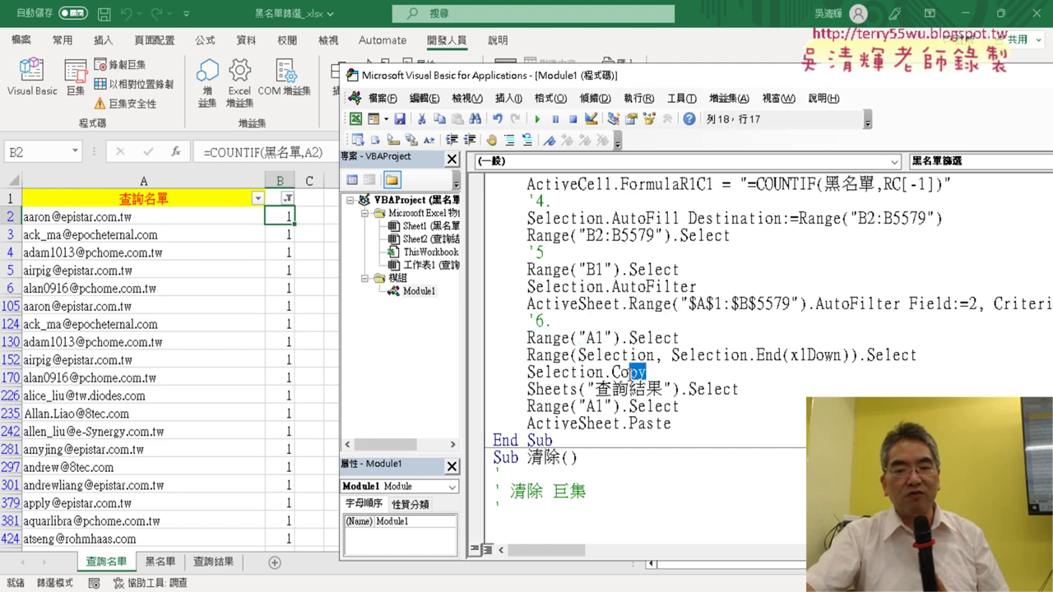
left_click_drag(646, 372, 612, 373)
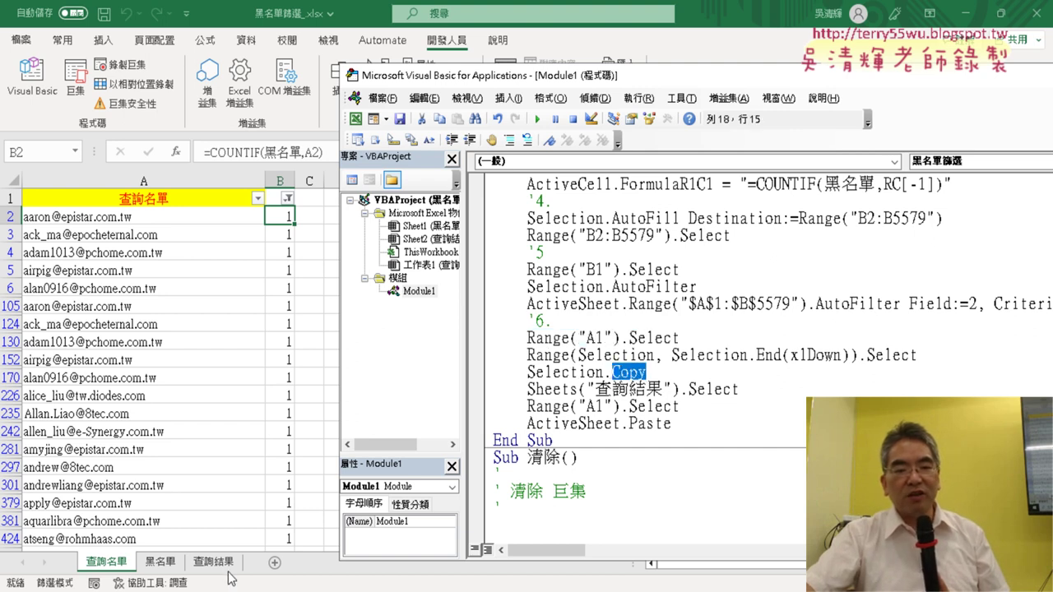
left_click_drag(740, 389, 682, 389)
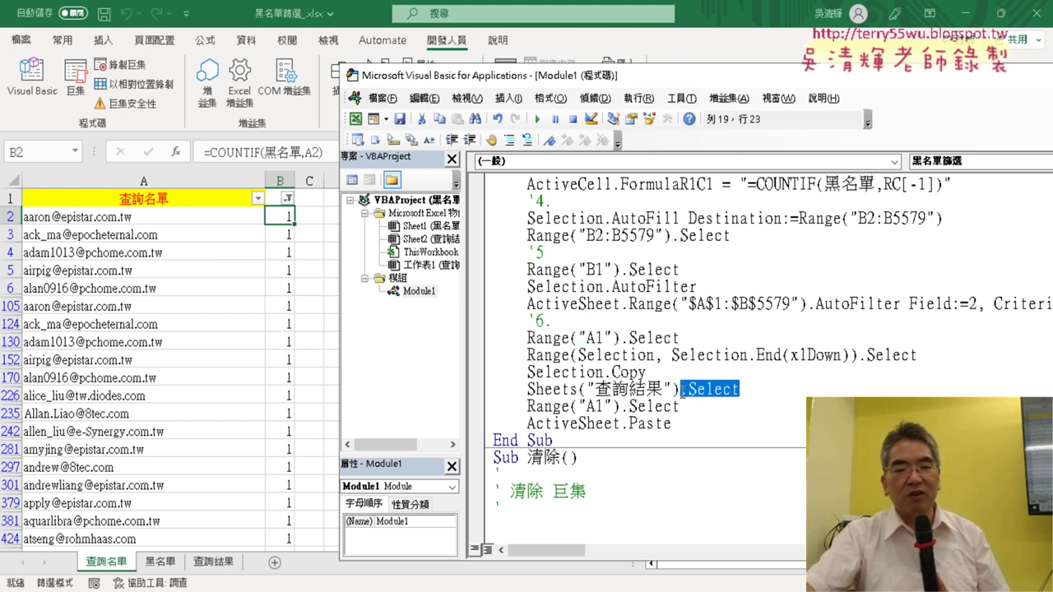
Add step comment 7 after Selection.Copy, check the 查詢結果 sheet, then switch to Google Docs
left_click(647, 371)
key("Return")
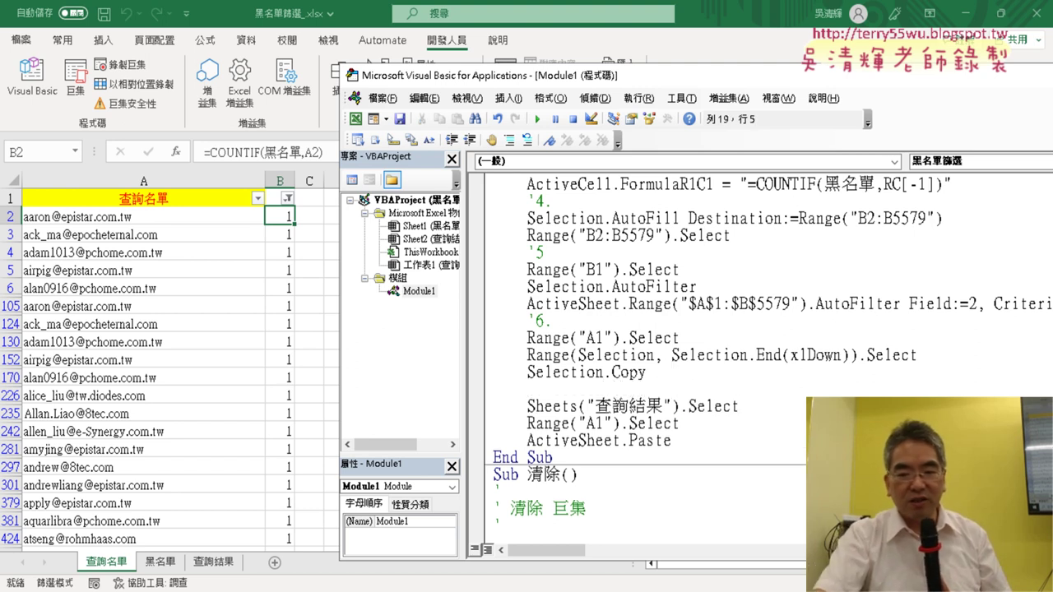
type("'")
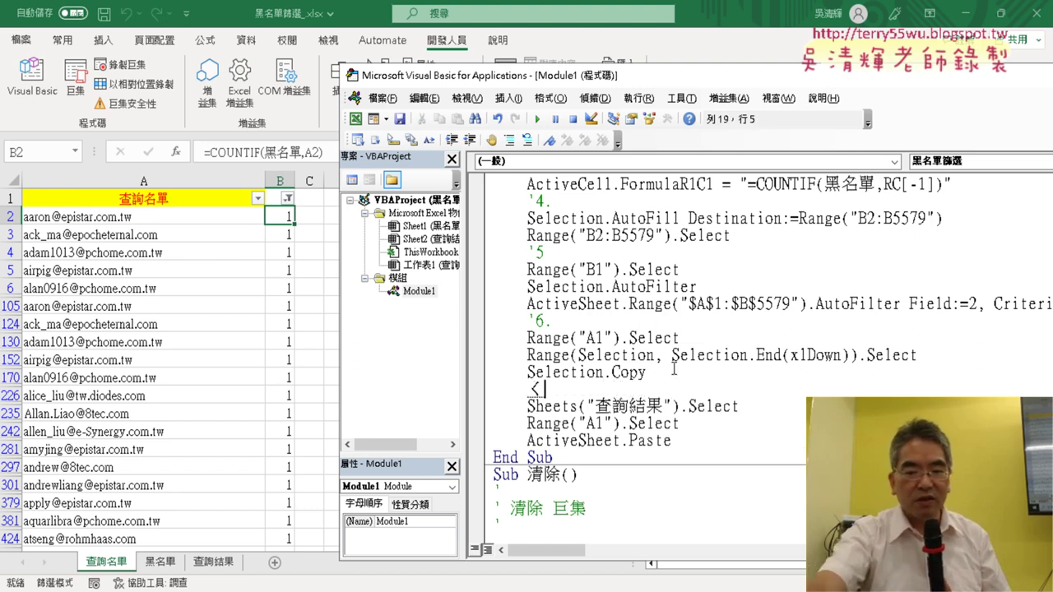
type("7")
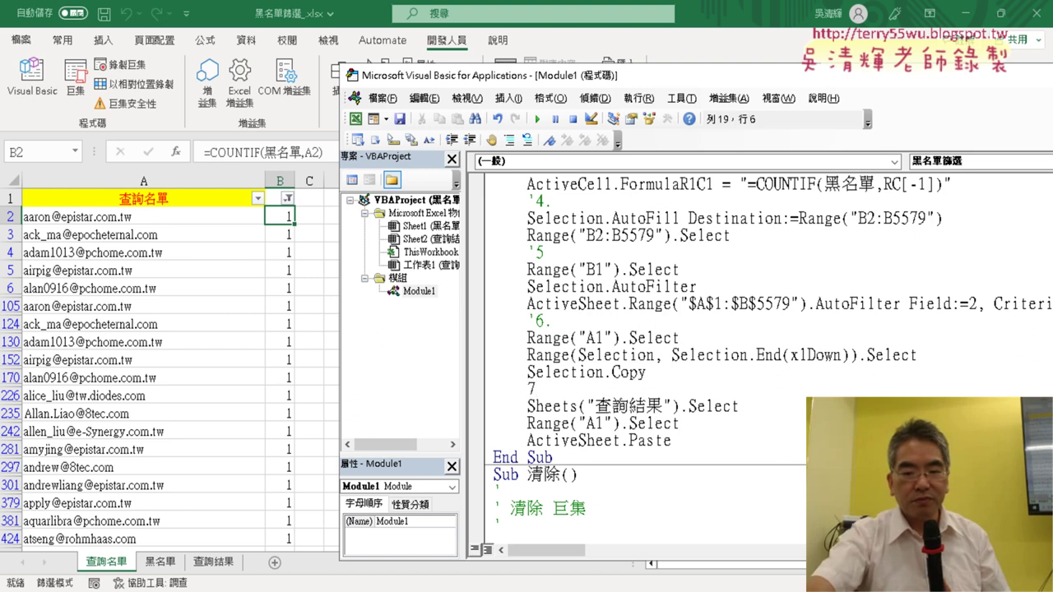
type("7.")
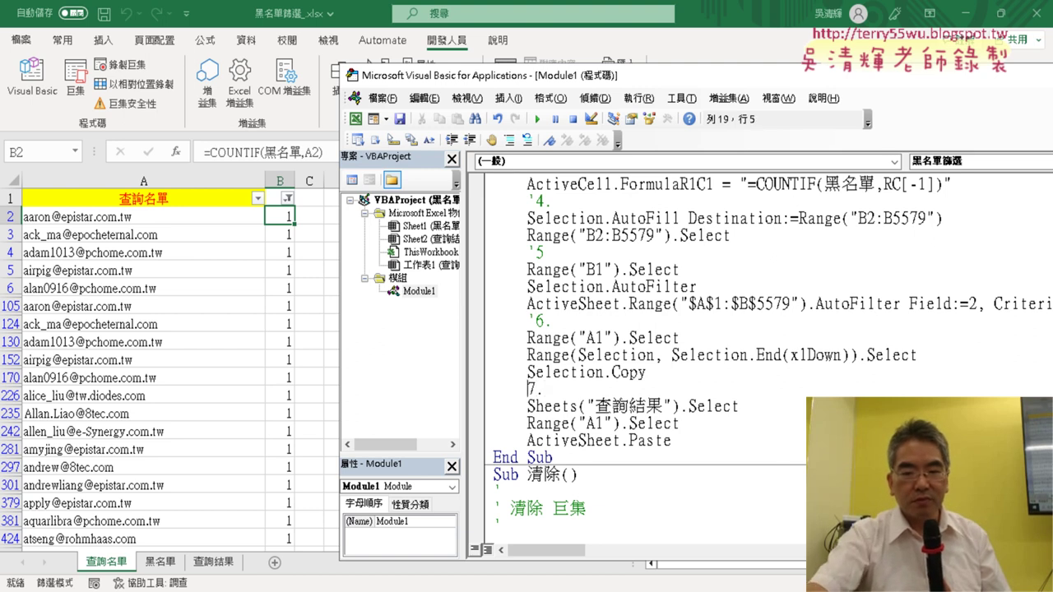
type("'")
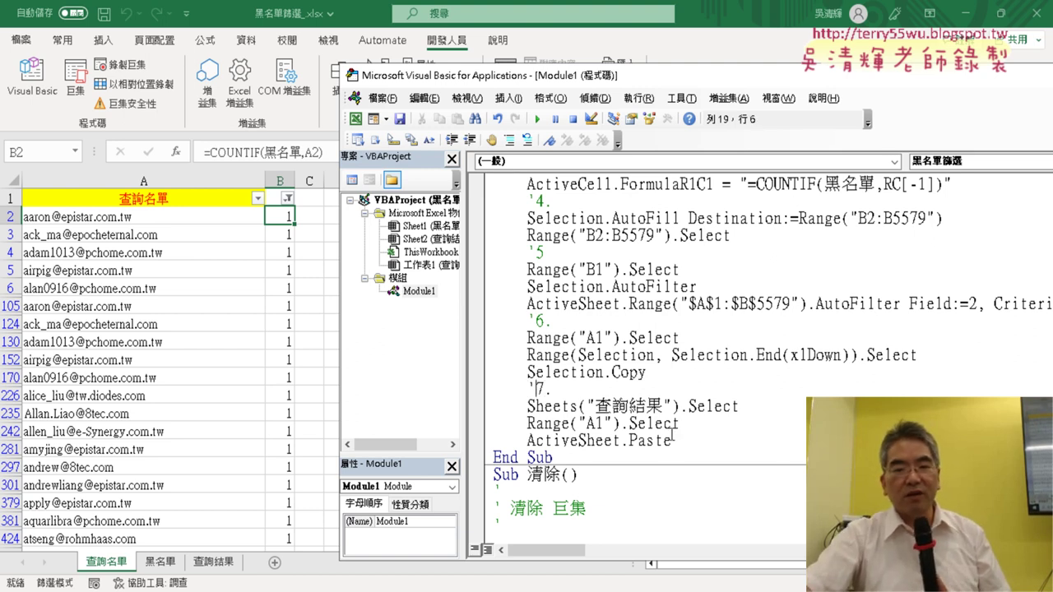
left_click_drag(685, 442, 629, 441)
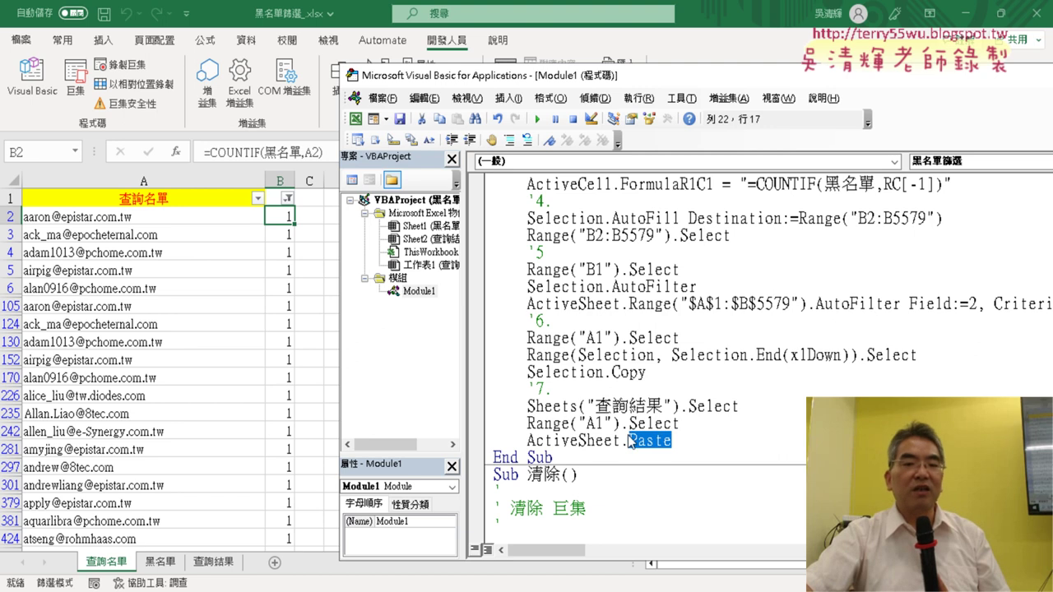
left_click(216, 563)
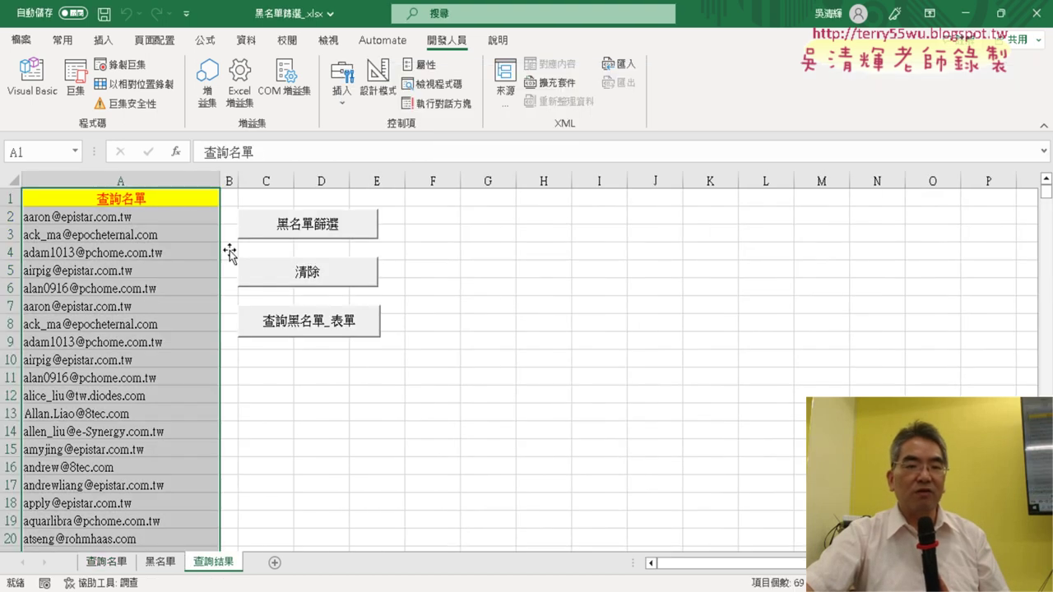
left_click(182, 198)
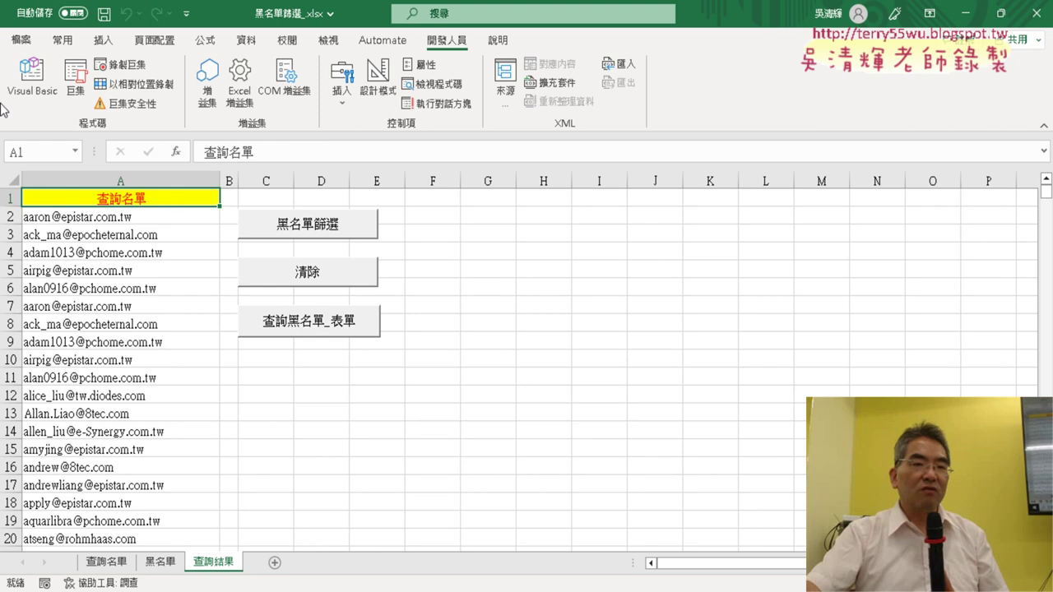
left_click(31, 78)
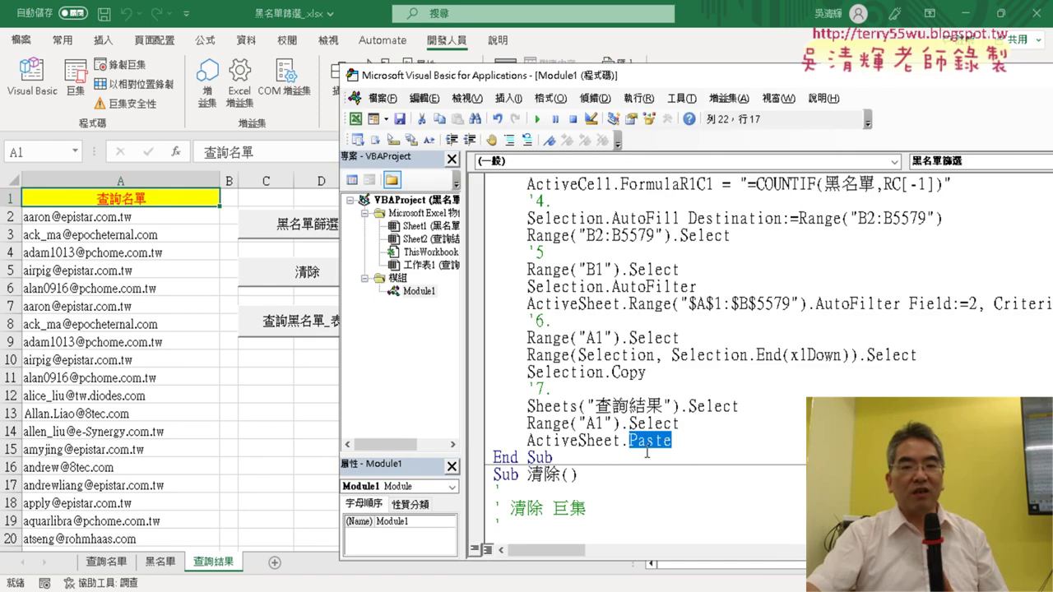
left_click(585, 389)
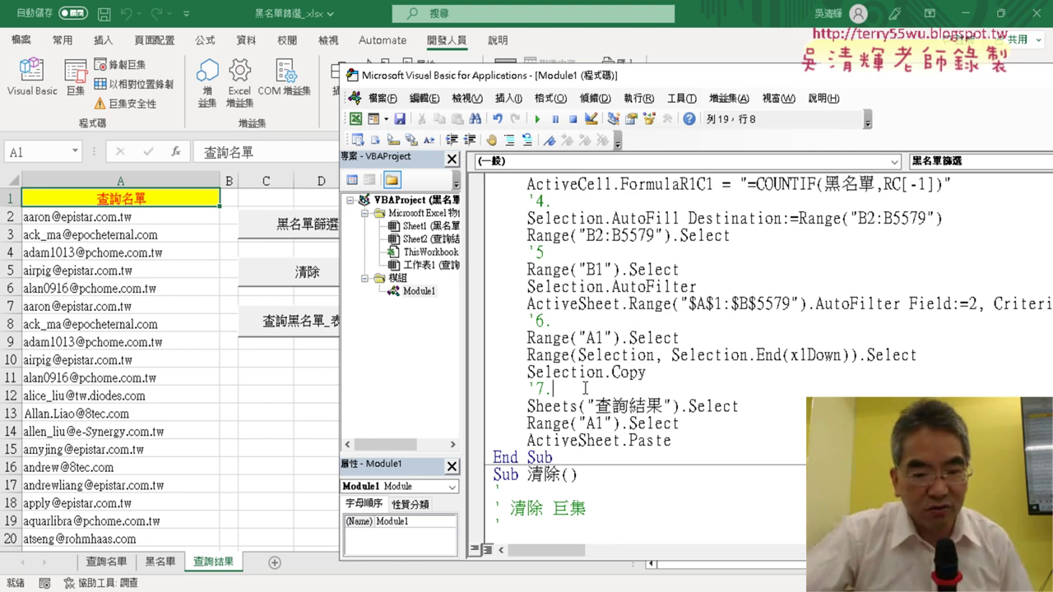
key("alt+Tab")
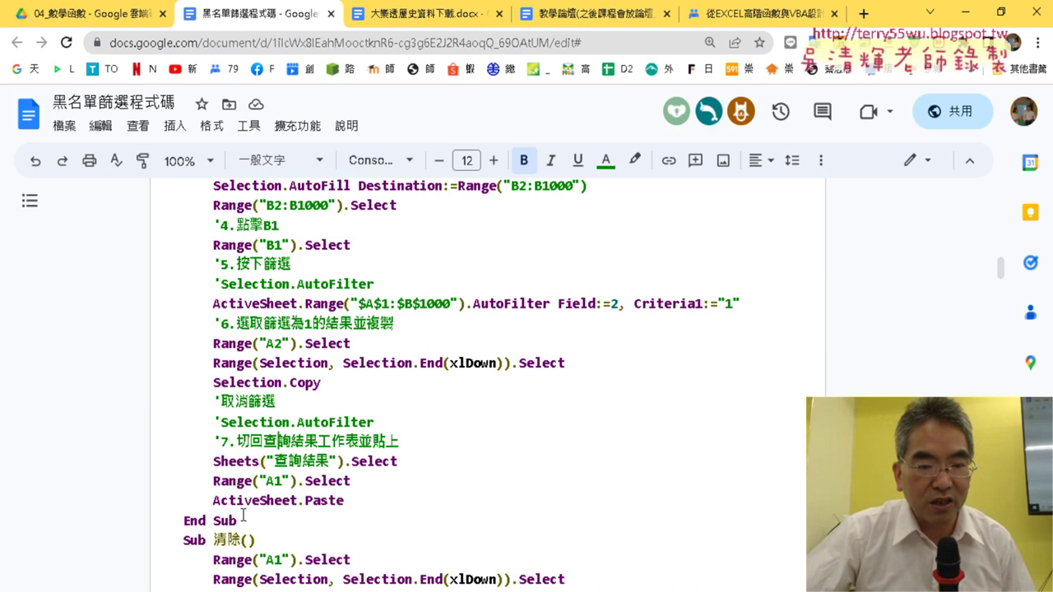
Select the step-commented 黑名單篩選 code in the Google Doc
mouse_move(250, 515)
left_mouse_down()
mouse_move(175, 229)
mouse_move(183, 494)
mouse_move(179, 400)
left_mouse_up()
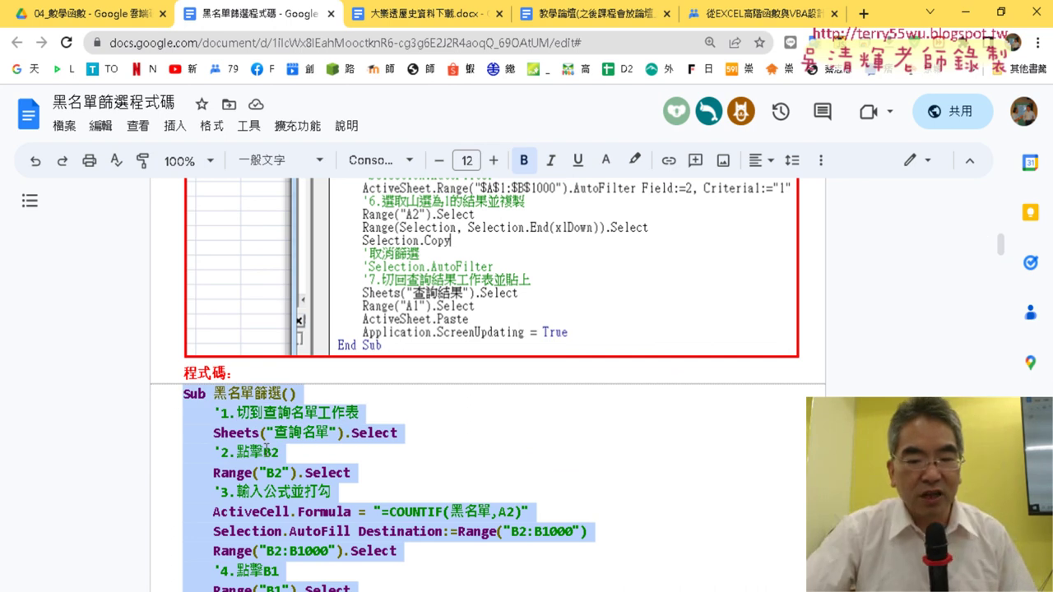
Replace the old 黑名單篩選 code in the VBA editor with the pasted commented version
left_click(466, 534)
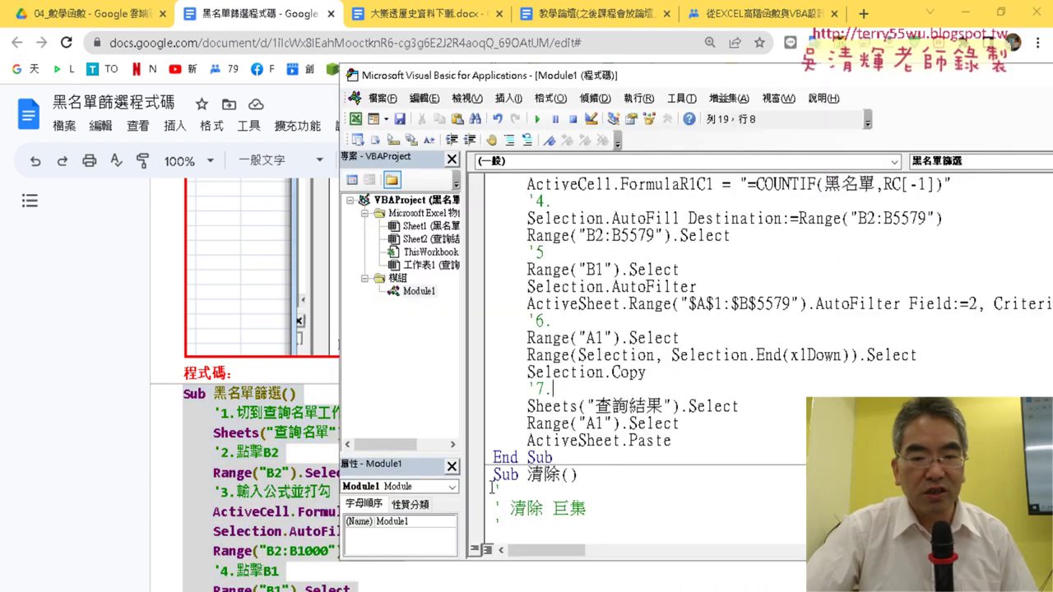
mouse_move(493, 449)
left_mouse_down()
mouse_move(494, 209)
mouse_move(452, 168)
left_mouse_up()
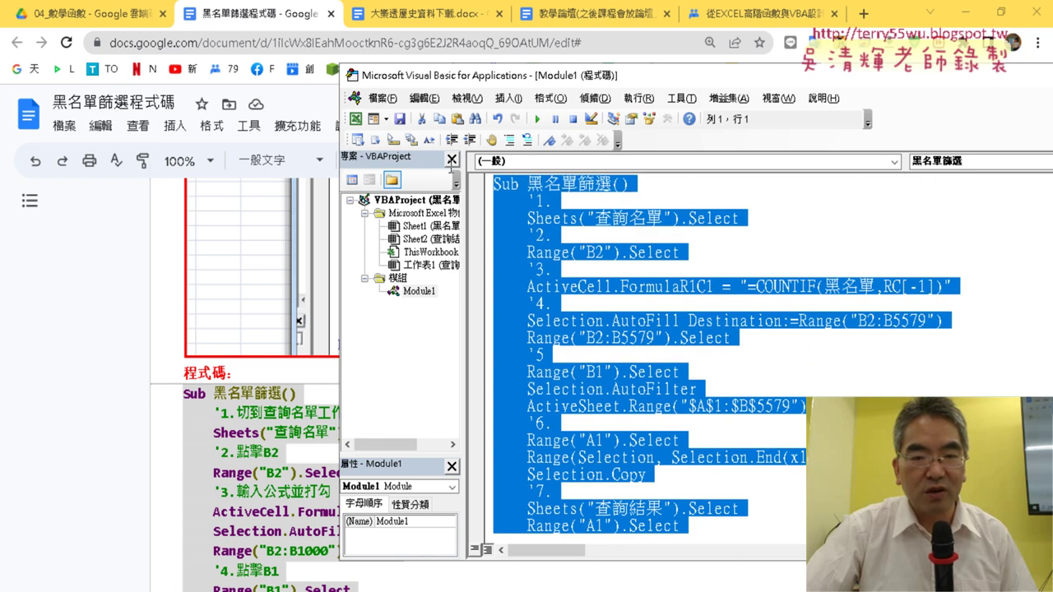
key("ctrl+v")
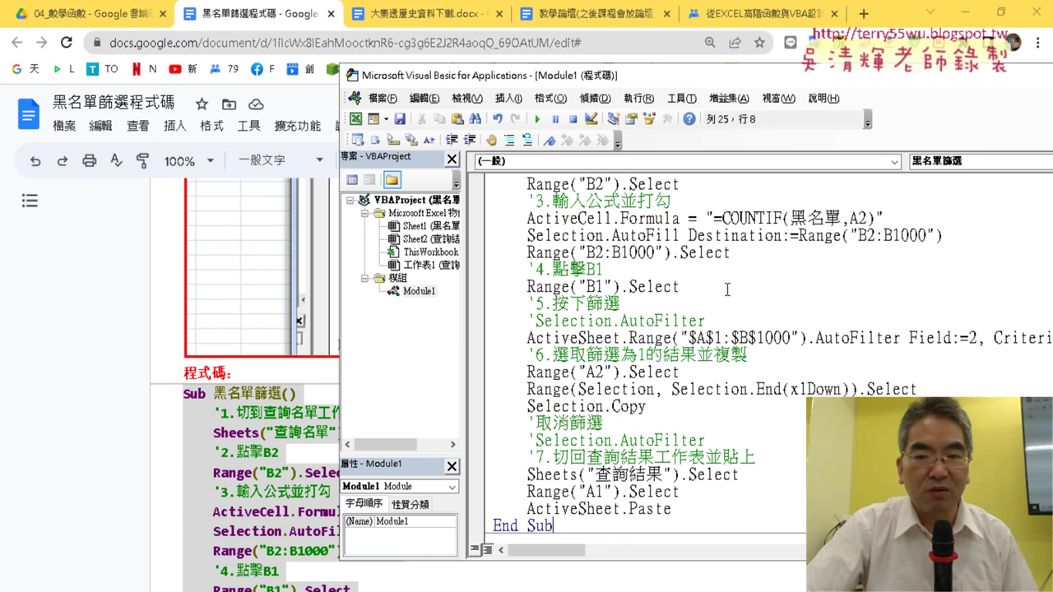
Delete the leftover comment lines from the 清除 macro
scroll(727, 301, "down", 2)
scroll(727, 301, "down", 1)
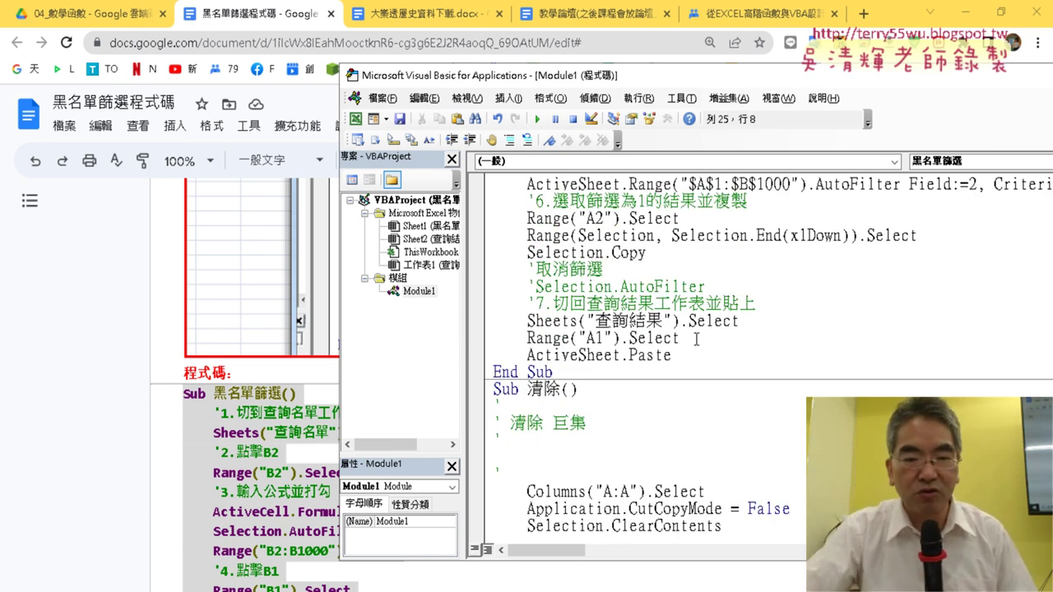
left_click_drag(527, 473, 492, 405)
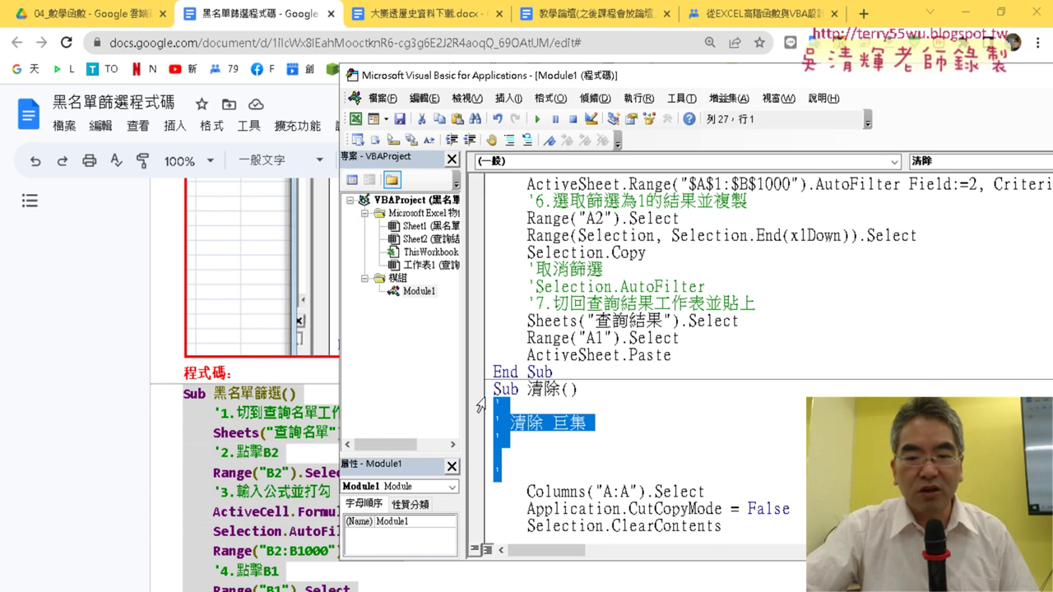
key("Delete")
key("Delete")
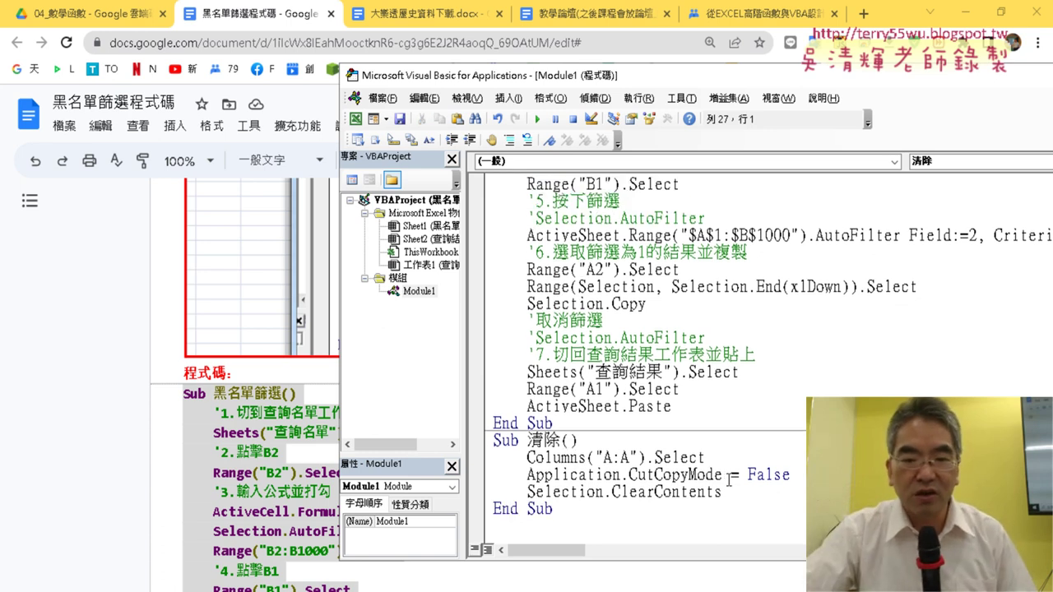
Delete the CutCopyMode line and rewrite 清除 as the single statement Columns("A") = ""
left_click_drag(791, 475, 465, 474)
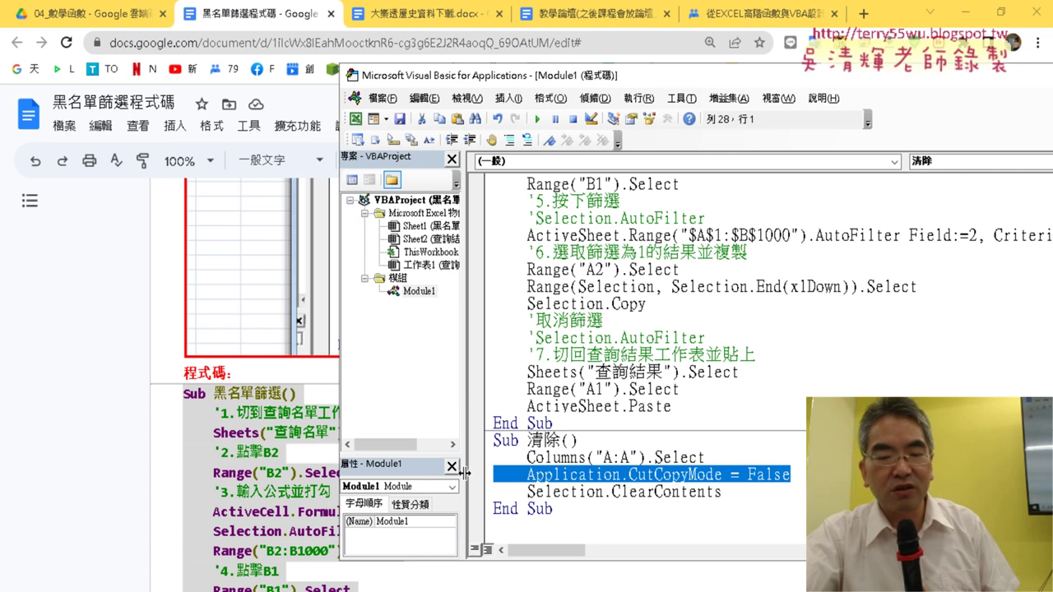
key("Delete")
key("Delete")
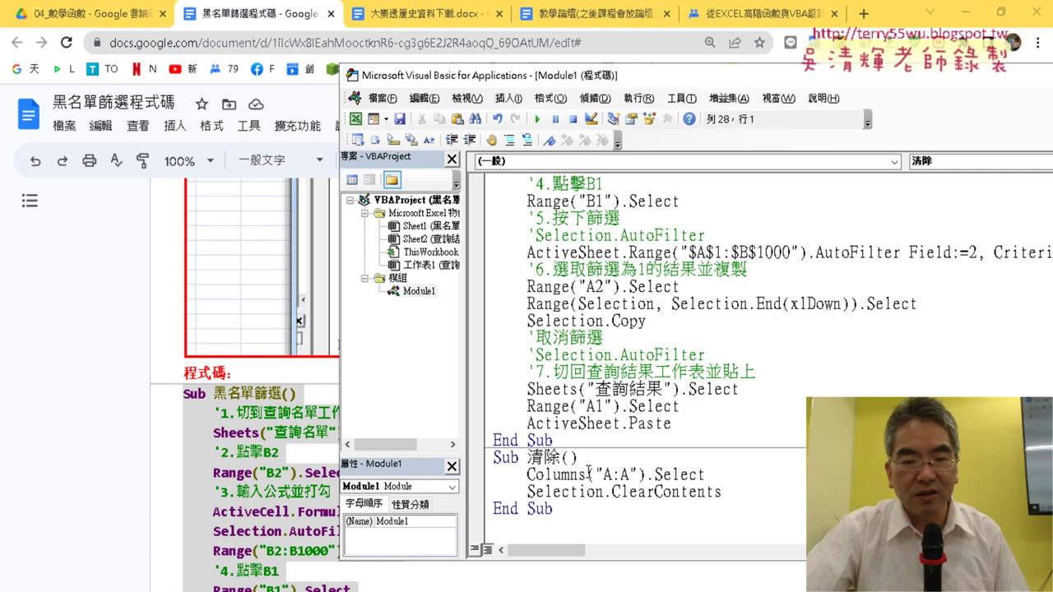
left_click_drag(587, 474, 525, 475)
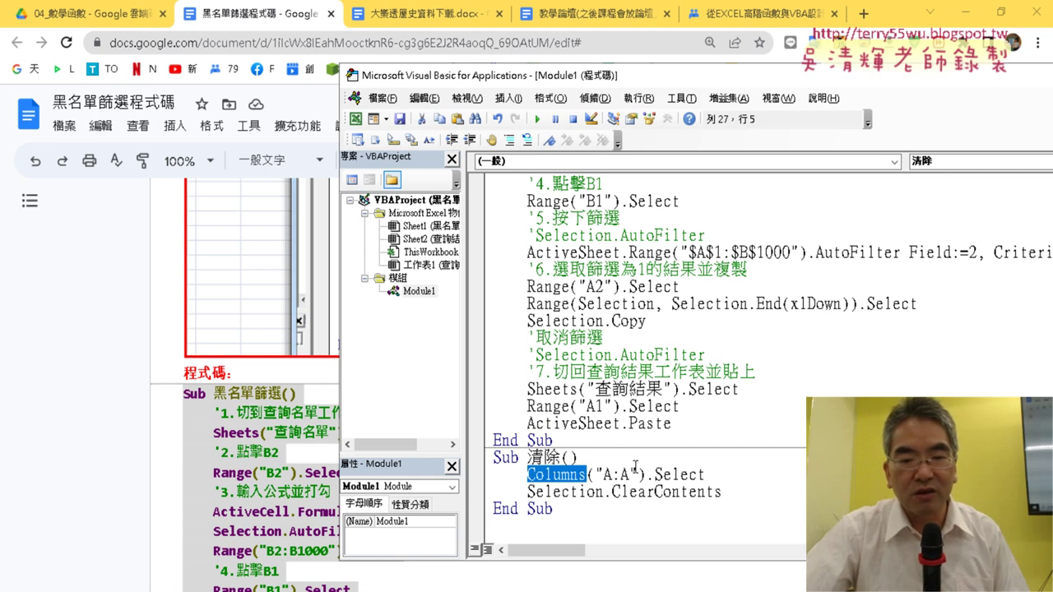
left_click_drag(612, 475, 630, 475)
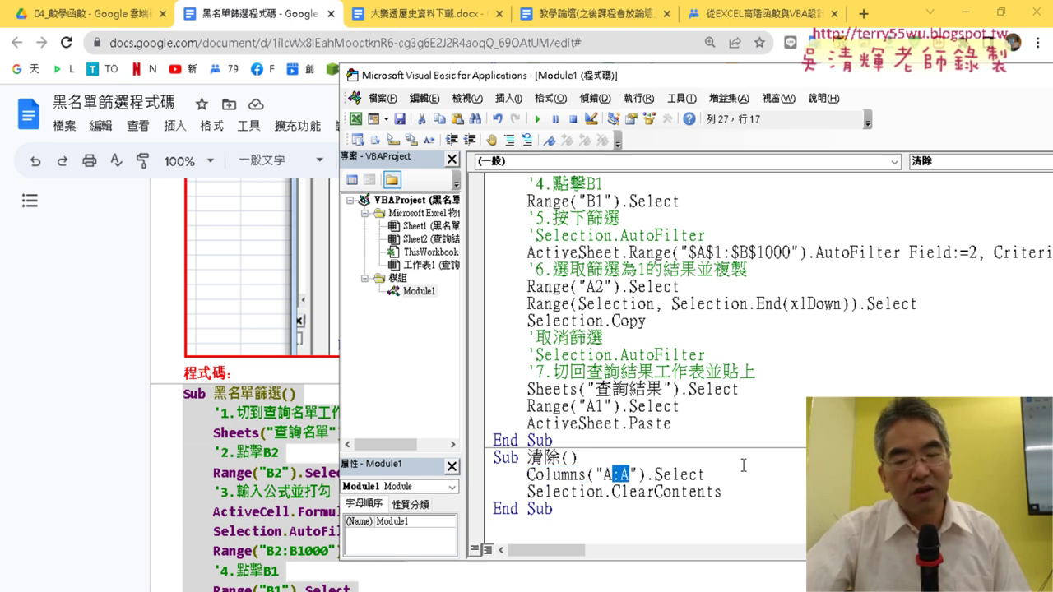
key("Delete")
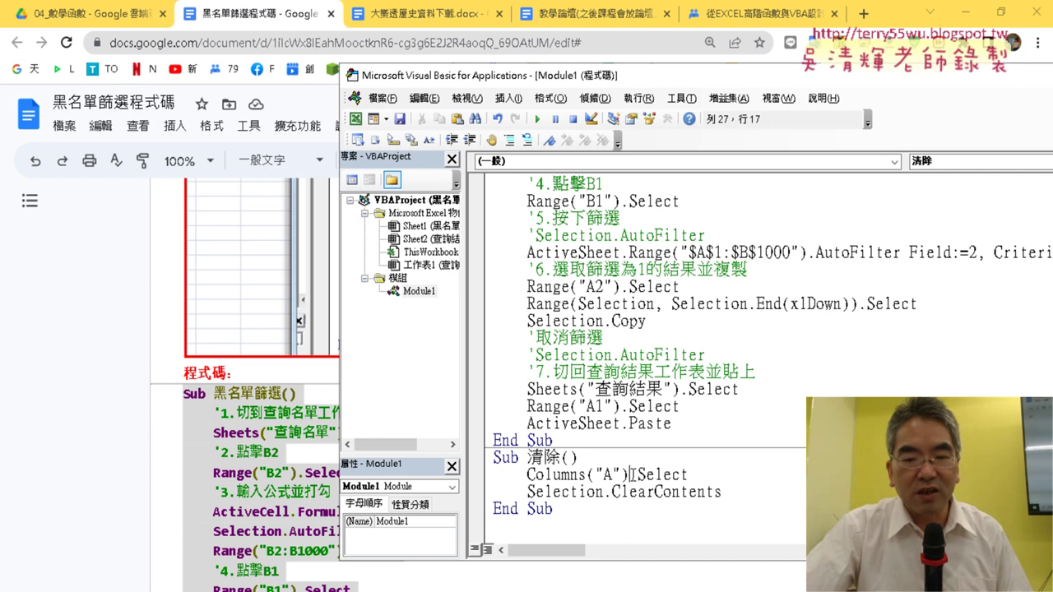
left_click_drag(630, 475, 612, 492)
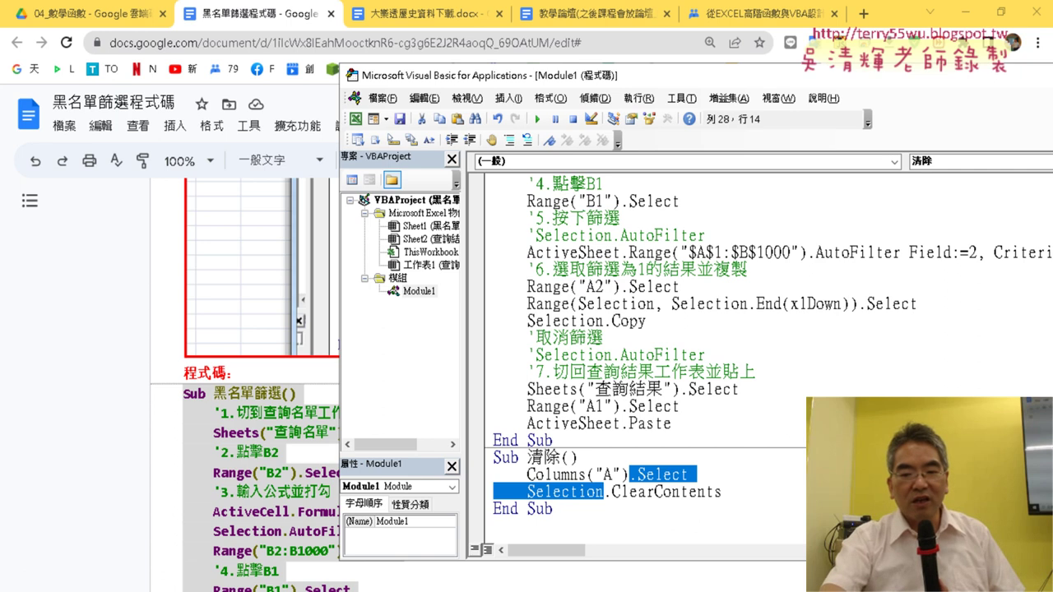
key("Delete")
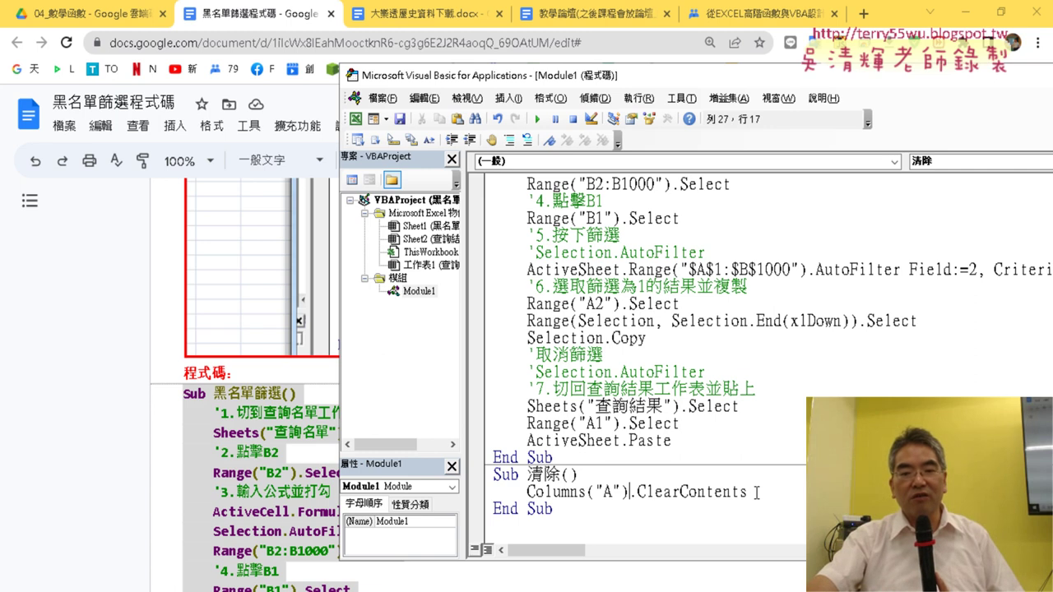
left_click_drag(756, 493, 632, 495)
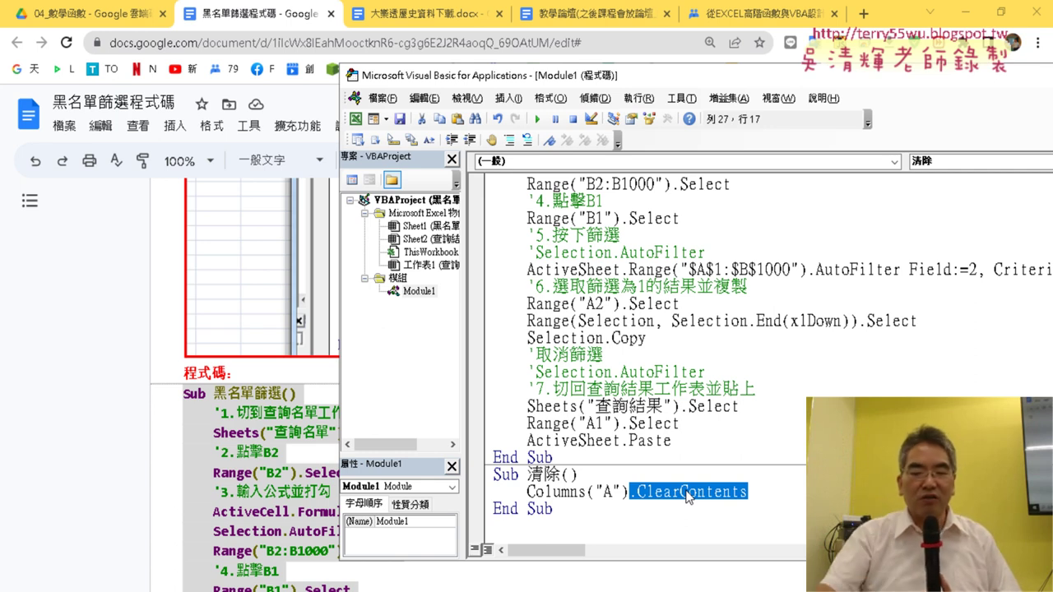
type("=")
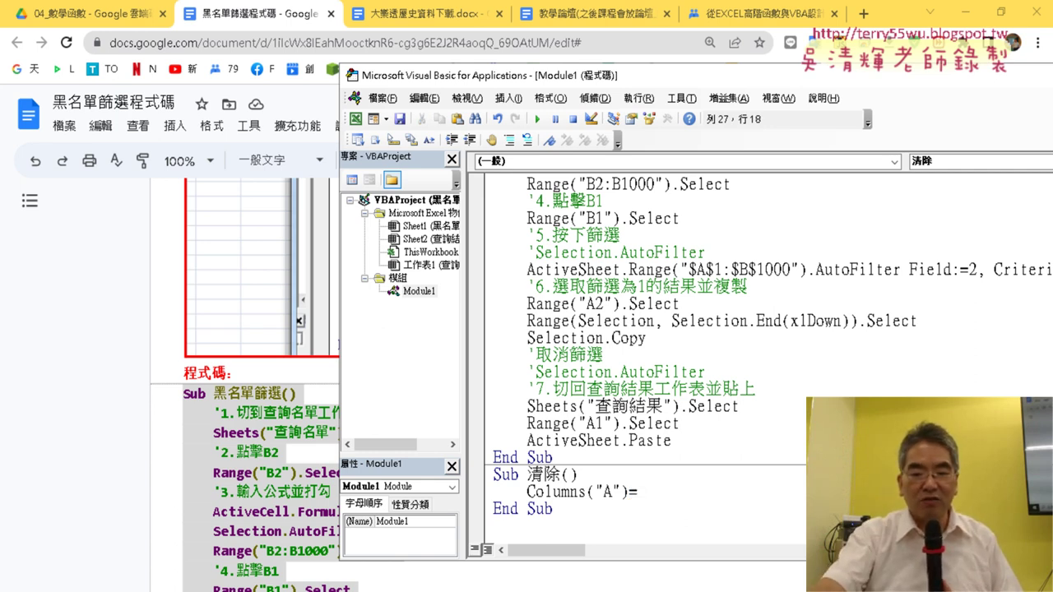
type("\"")
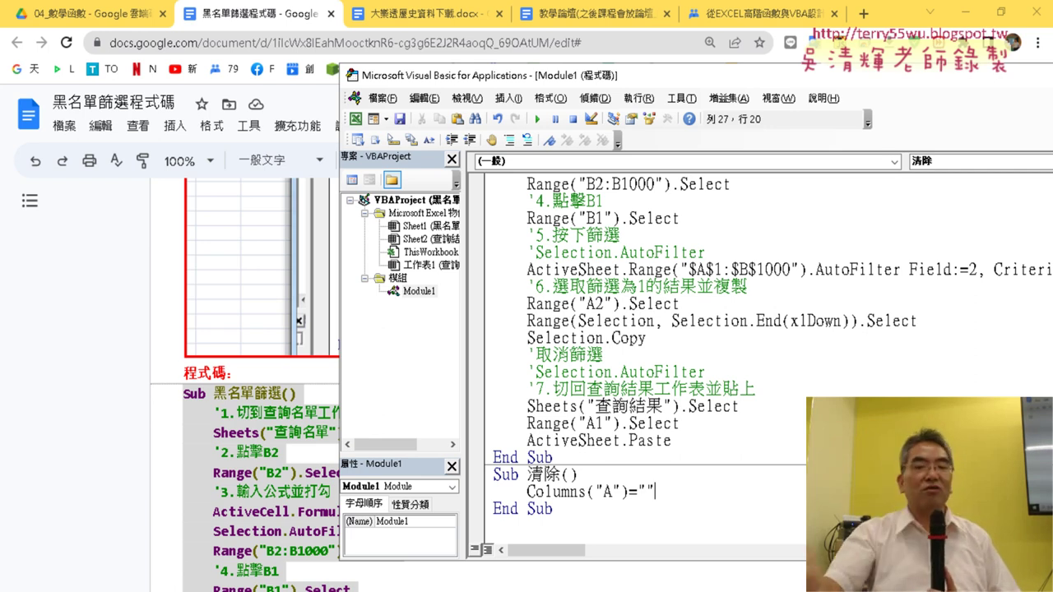
left_click(685, 322)
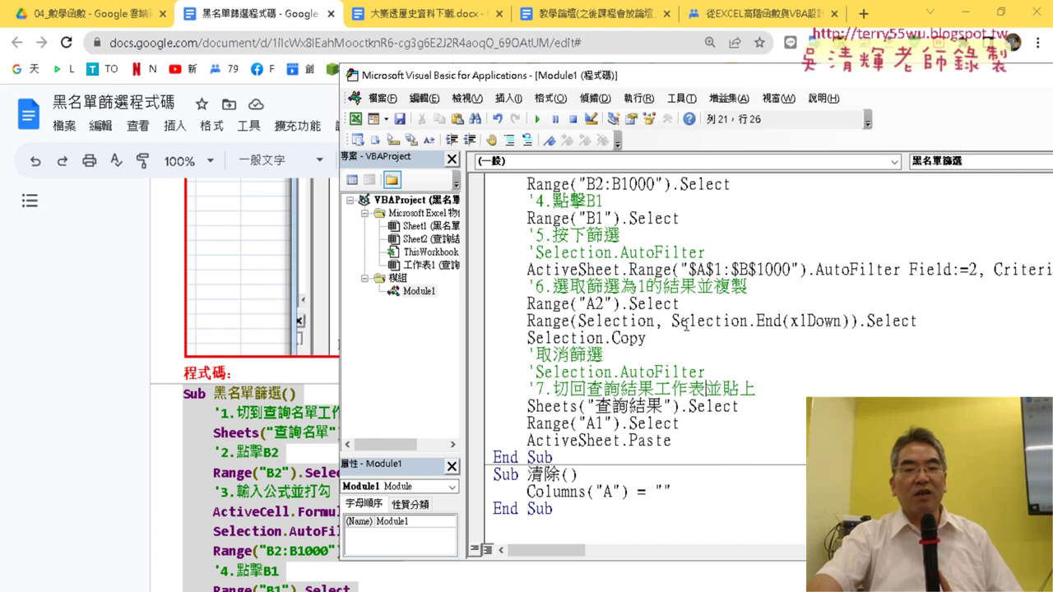
Return to the 查詢結果 sheet and run 清除 then 黑名單篩選 once to empty and refill column A
left_click(970, 19)
key("alt+F11")
left_click(266, 376)
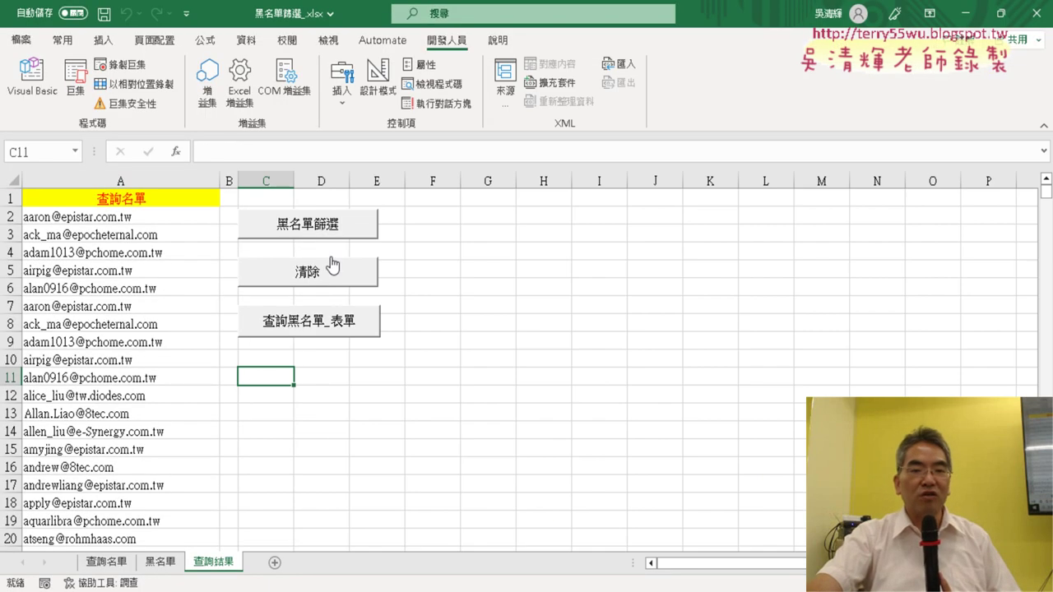
left_click(332, 264)
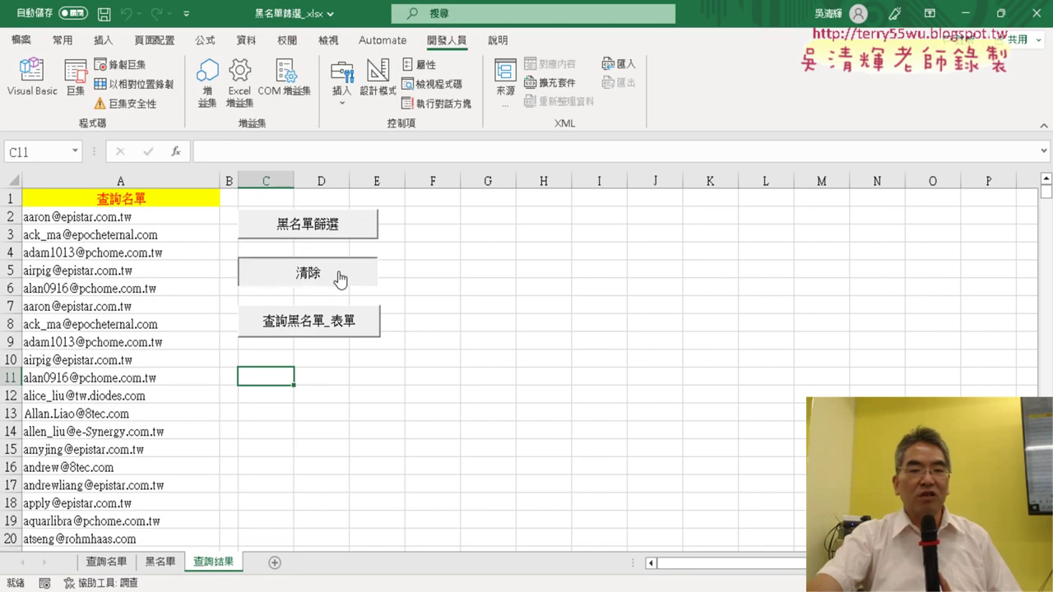
left_click(321, 227)
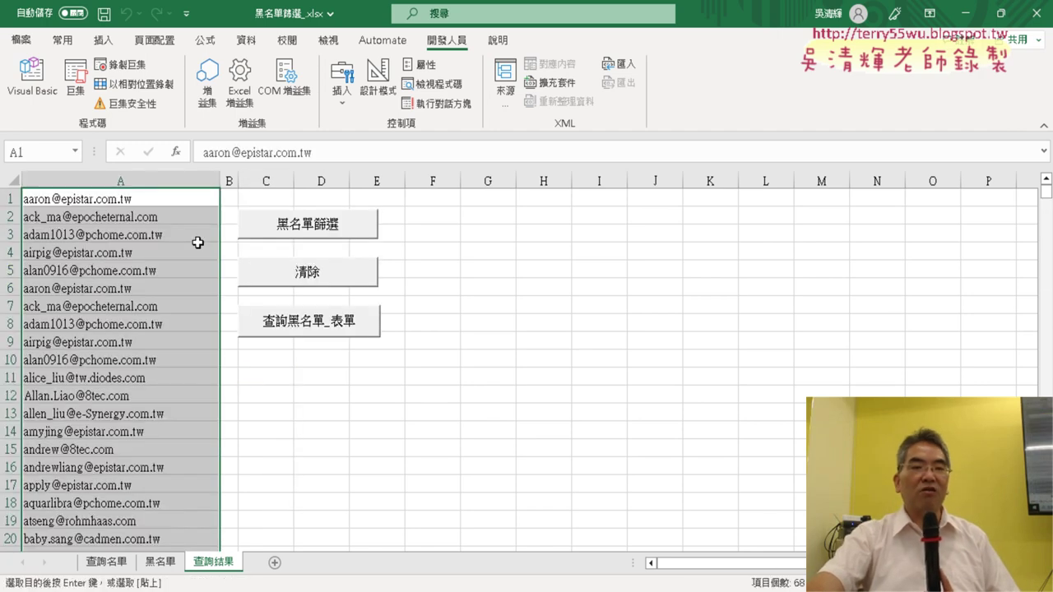
Repeat the 清除 and 黑名單篩選 runs twice more, then bring the VBA editor back to the front
left_click(310, 285)
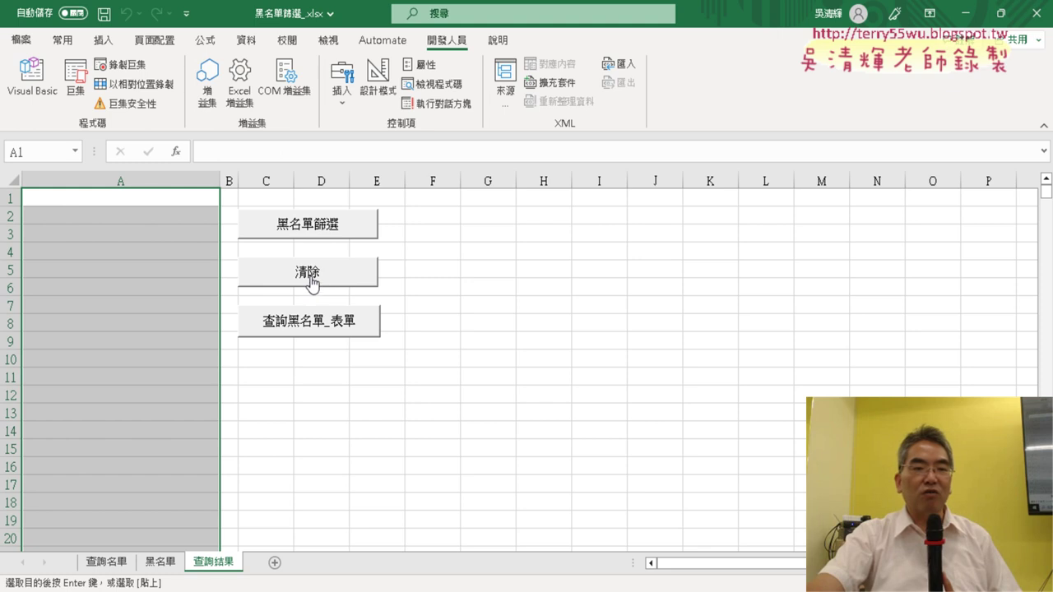
left_click(306, 236)
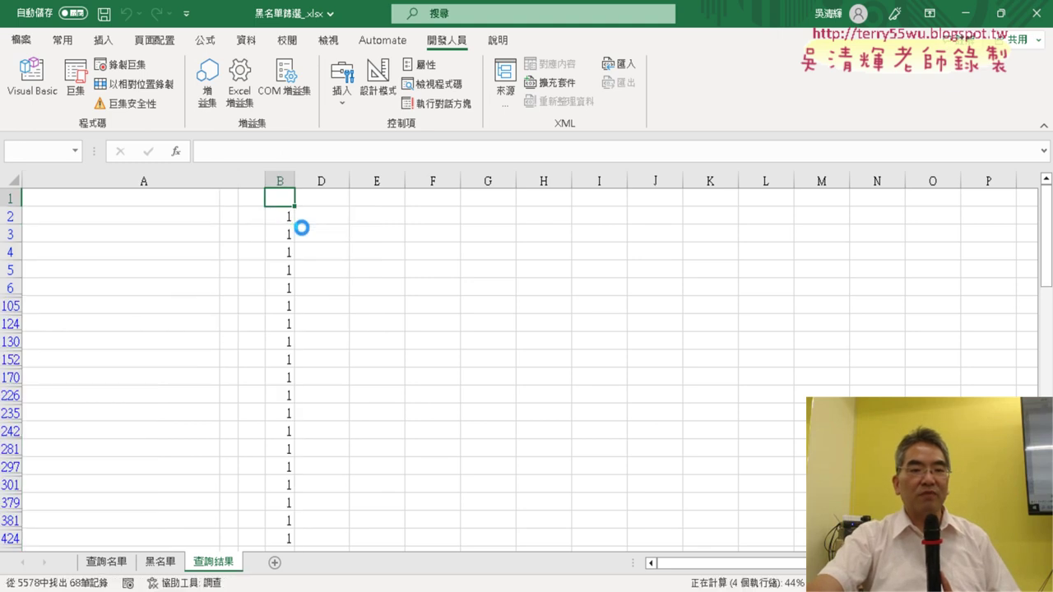
left_click(304, 273)
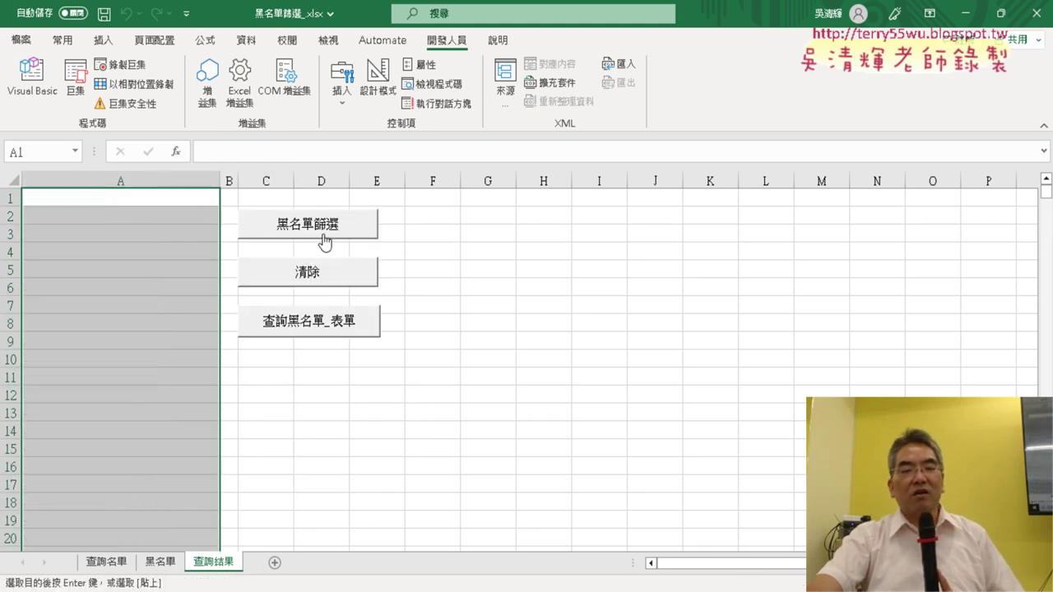
left_click(325, 232)
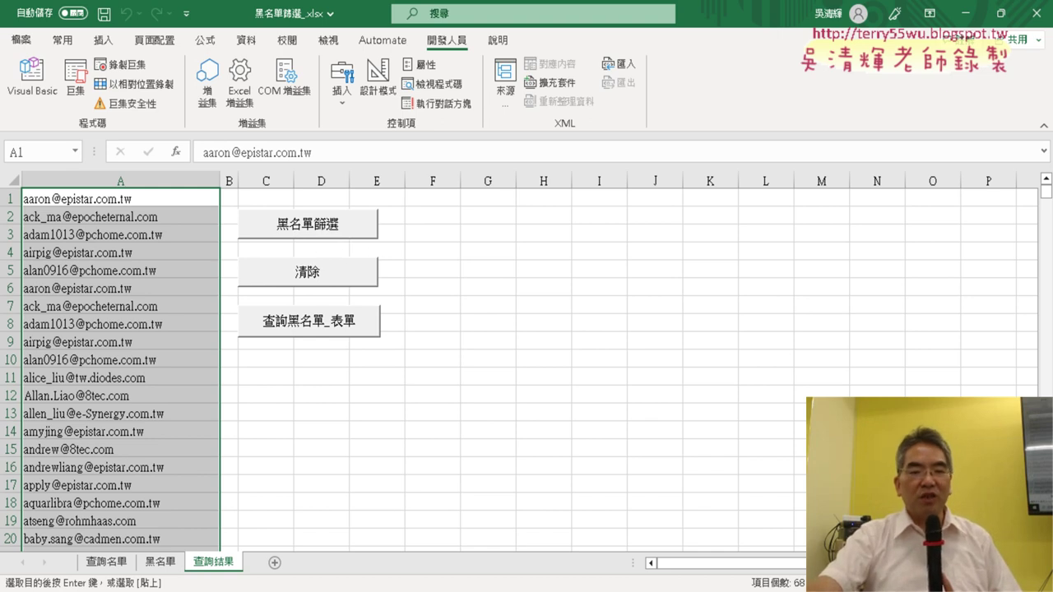
left_click(394, 589)
left_click(451, 550)
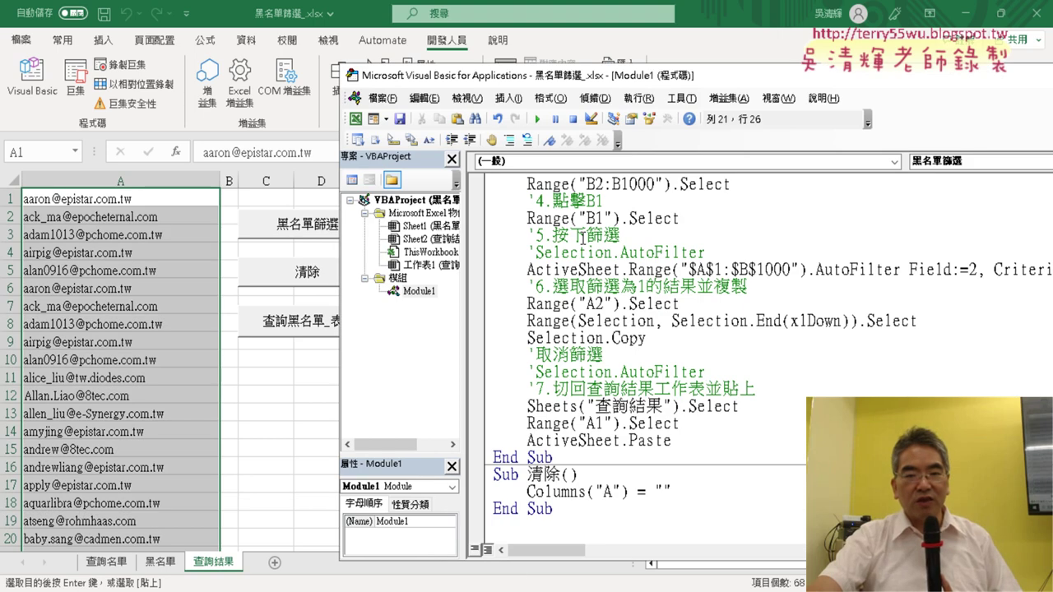
scroll(599, 266, "up", 2)
scroll(597, 264, "up", 1)
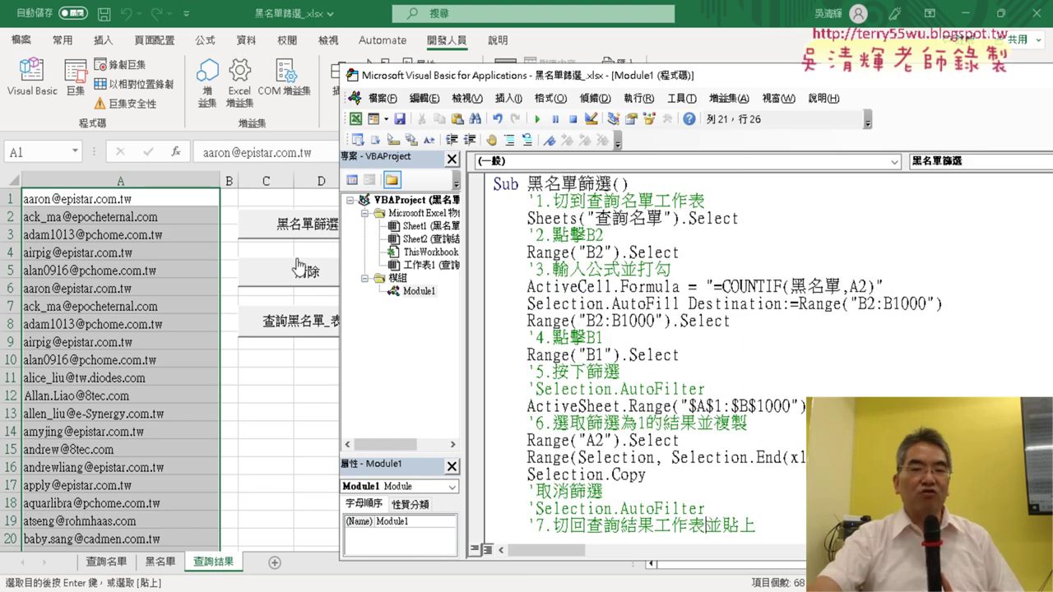
scroll(630, 333, "down", 2)
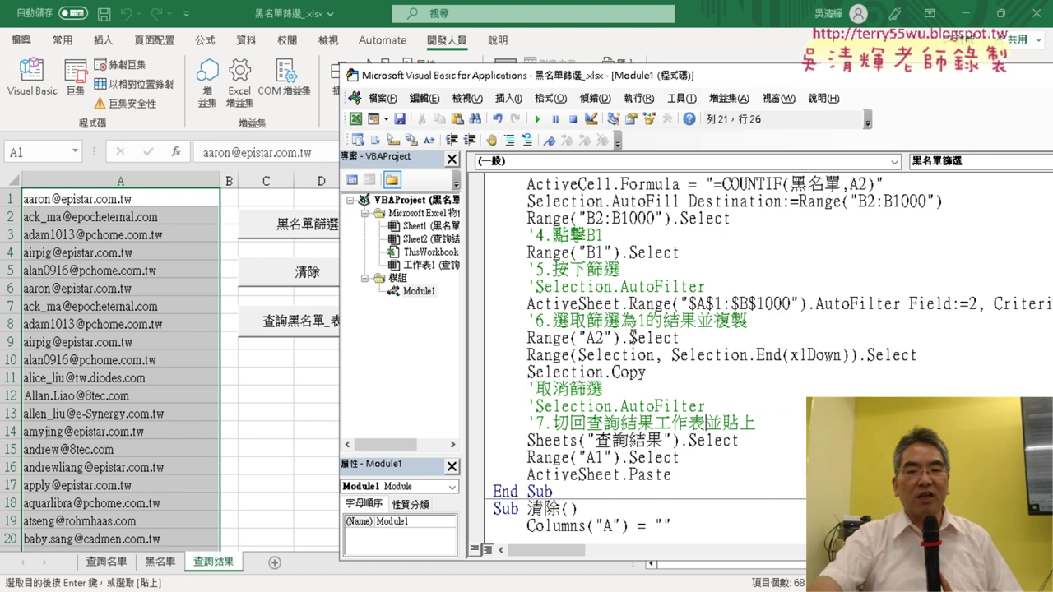